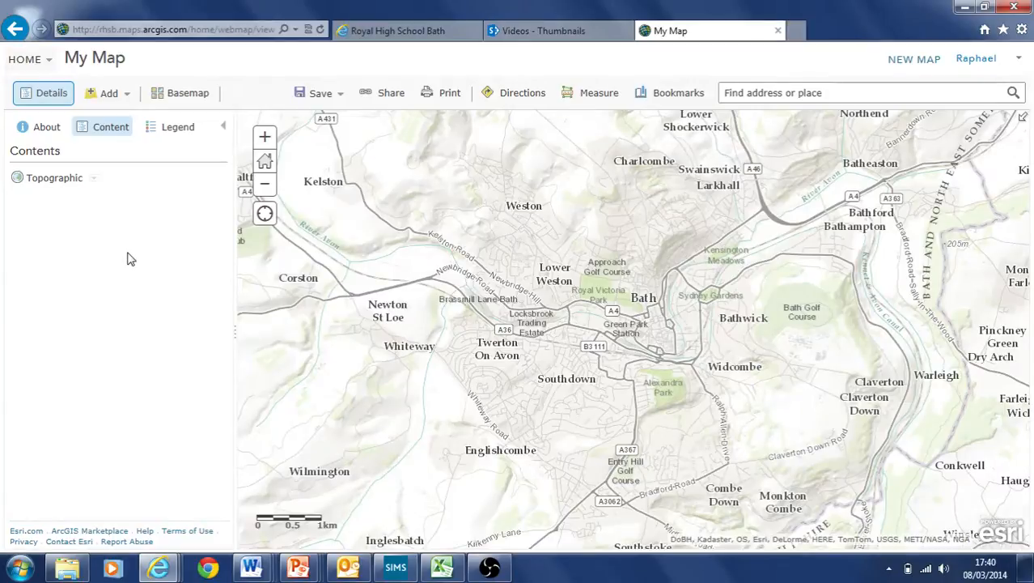
# Search My Organization's layers for "crime october" and add the bath crime data october 2013 layer to the map
pyautogui.click(128, 96)
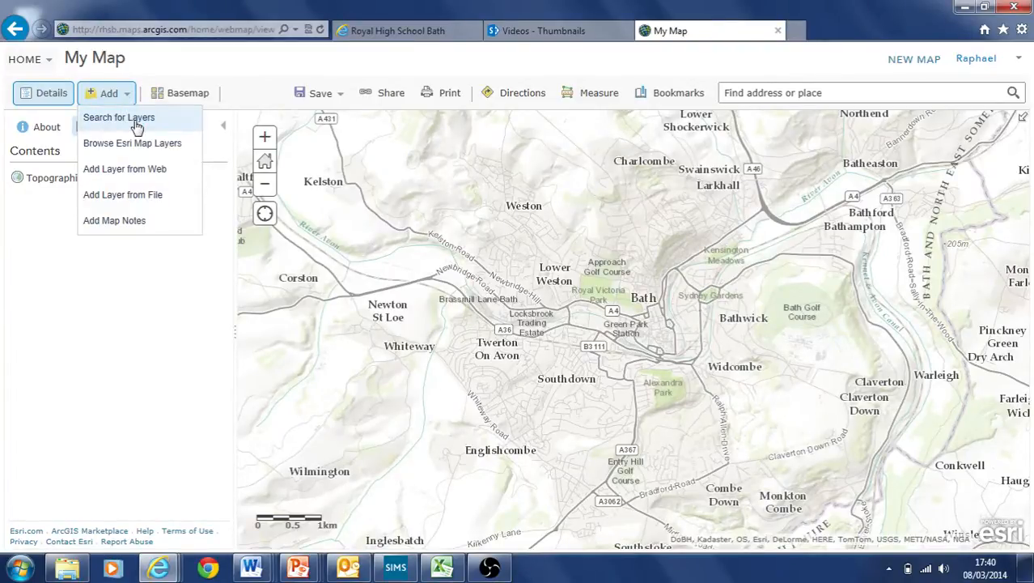
pyautogui.click(136, 120)
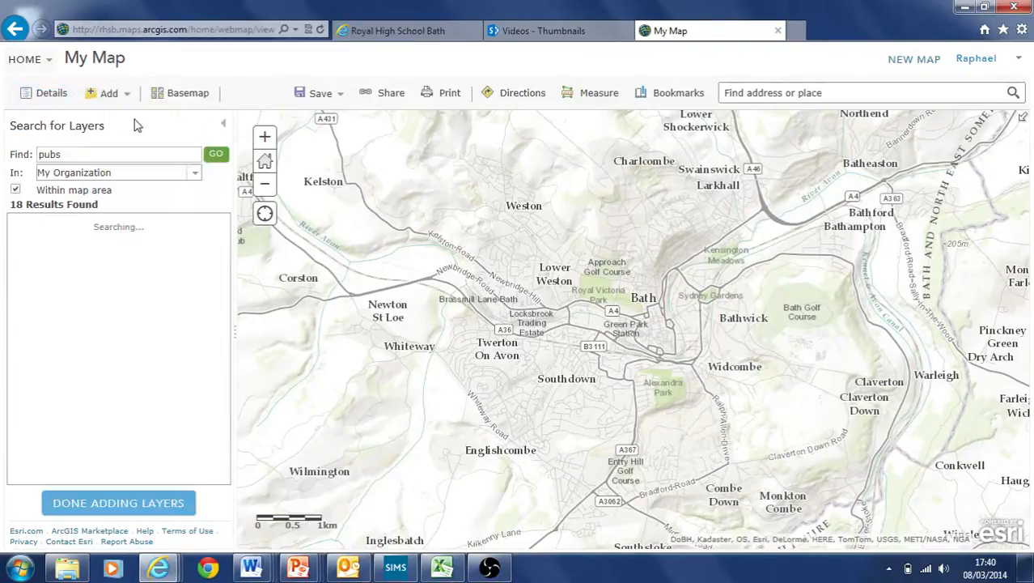
pyautogui.click(178, 155)
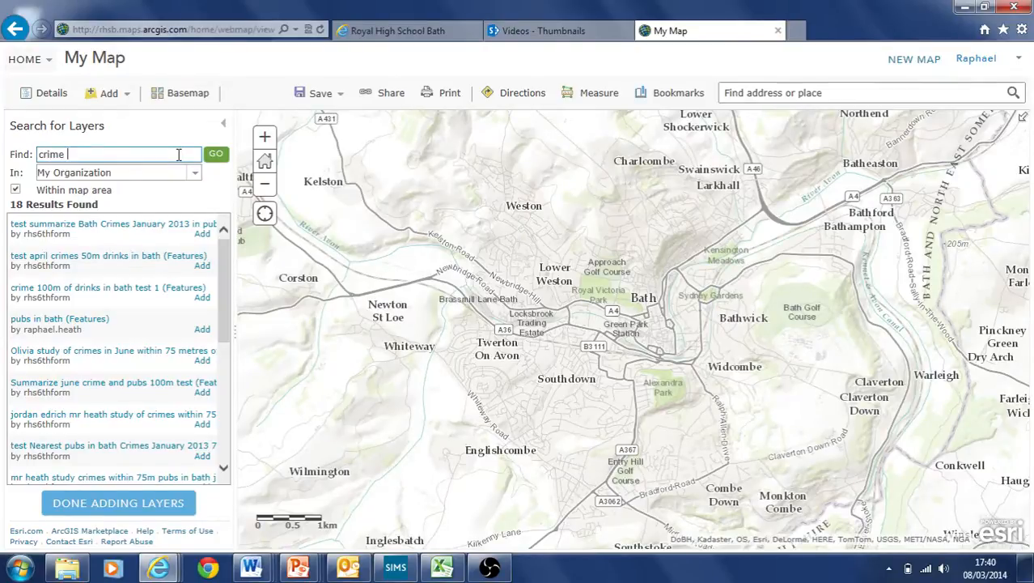
pyautogui.write('october')
pyautogui.press('Return')
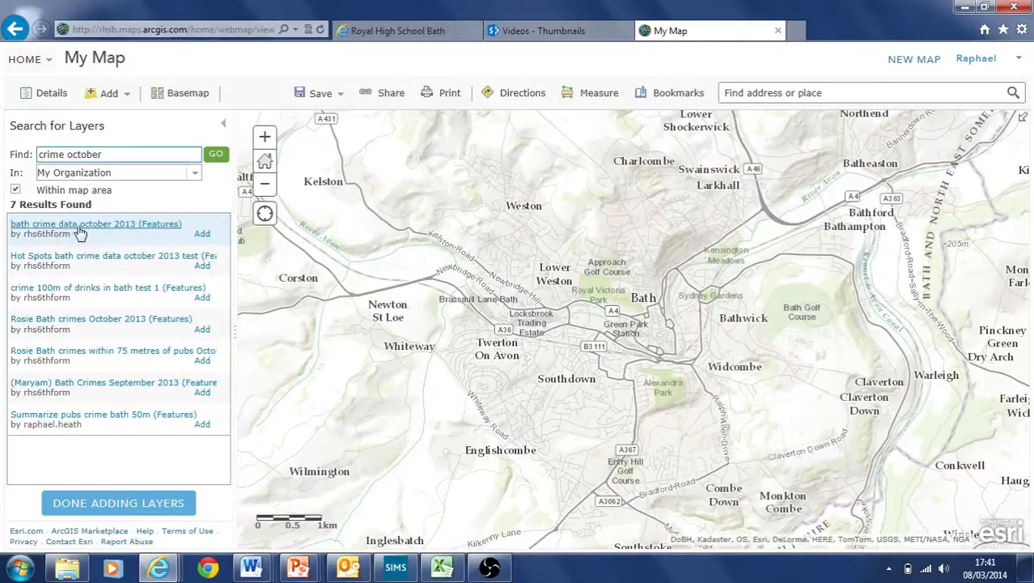
pyautogui.click(203, 233)
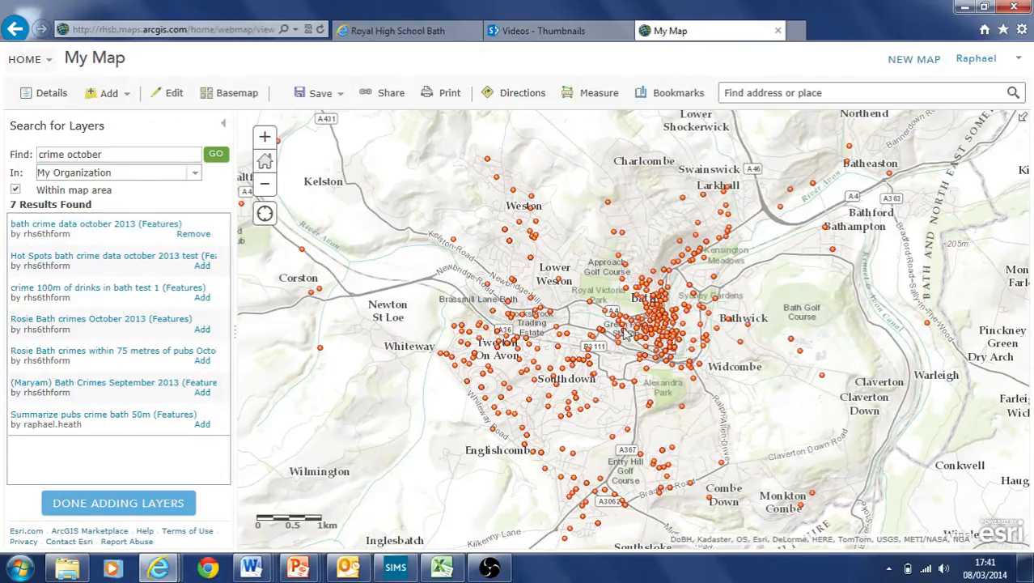
pyautogui.click(139, 502)
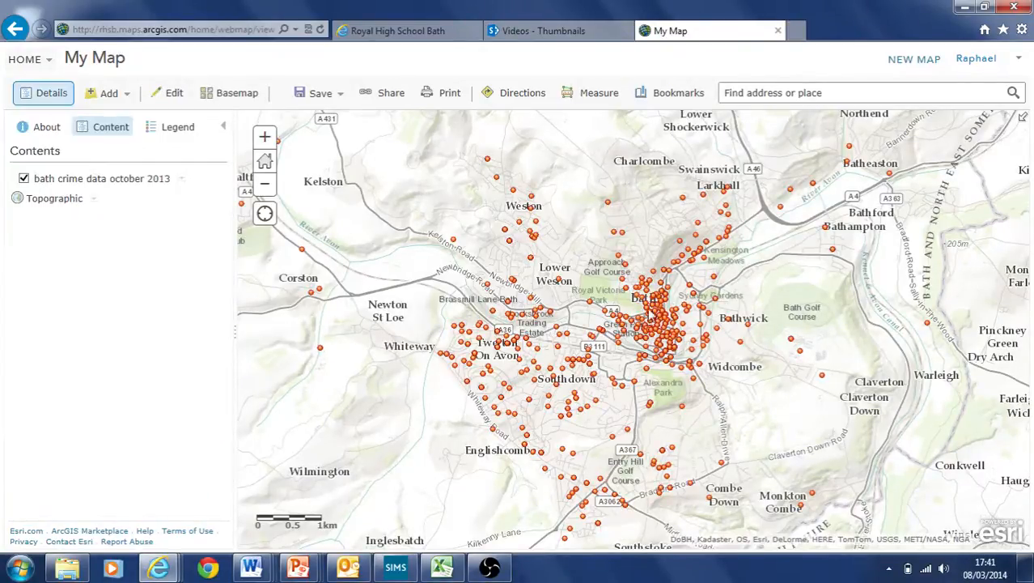
# Inspect the attributes of a crime point north of Bath, checking its crime type, and close its pop-up
pyautogui.click(622, 235)
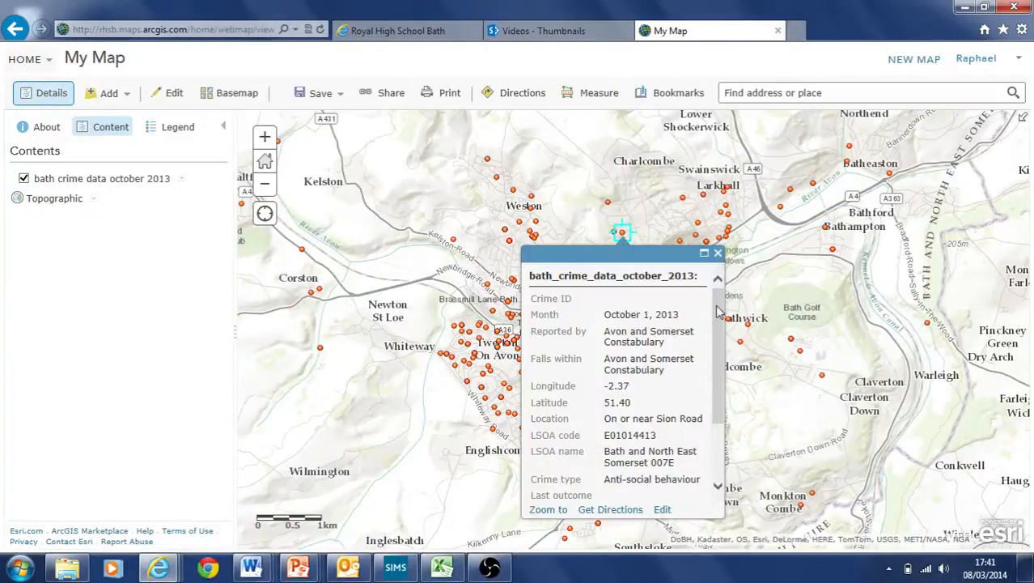
pyautogui.moveTo(717, 307); pyautogui.dragTo(737, 380)
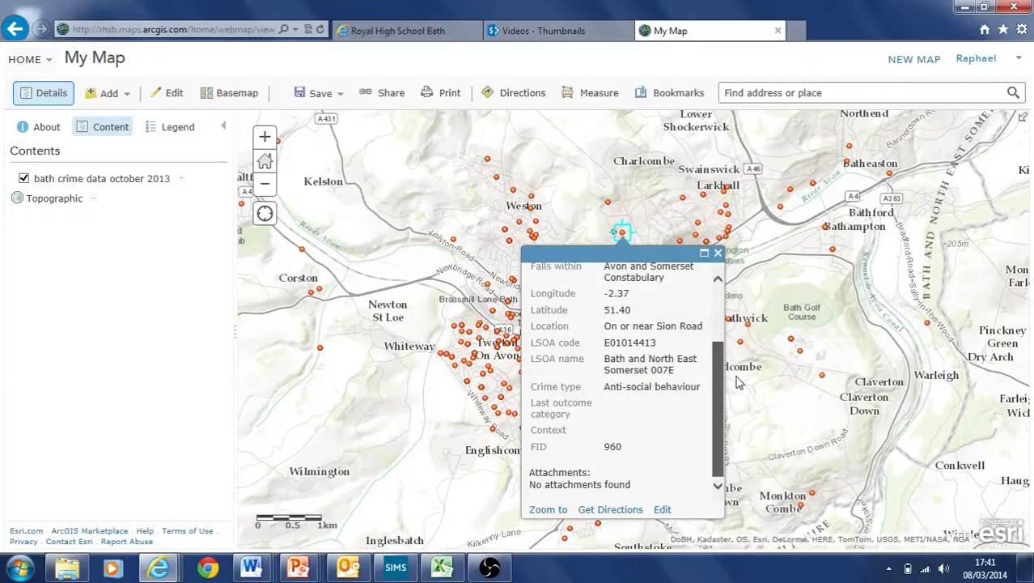
pyautogui.moveTo(738, 381); pyautogui.dragTo(725, 349)
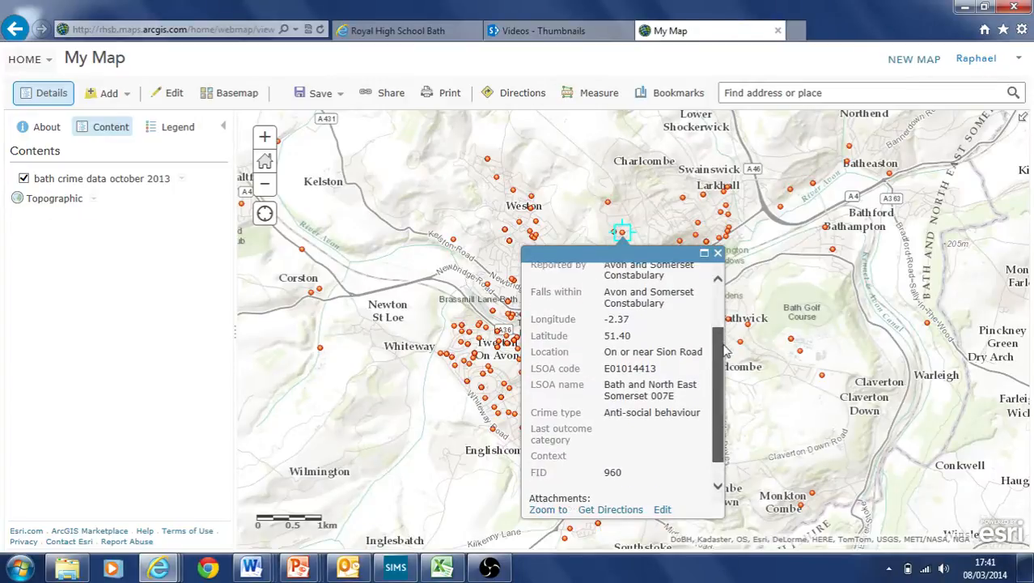
pyautogui.moveTo(605, 414); pyautogui.dragTo(701, 413)
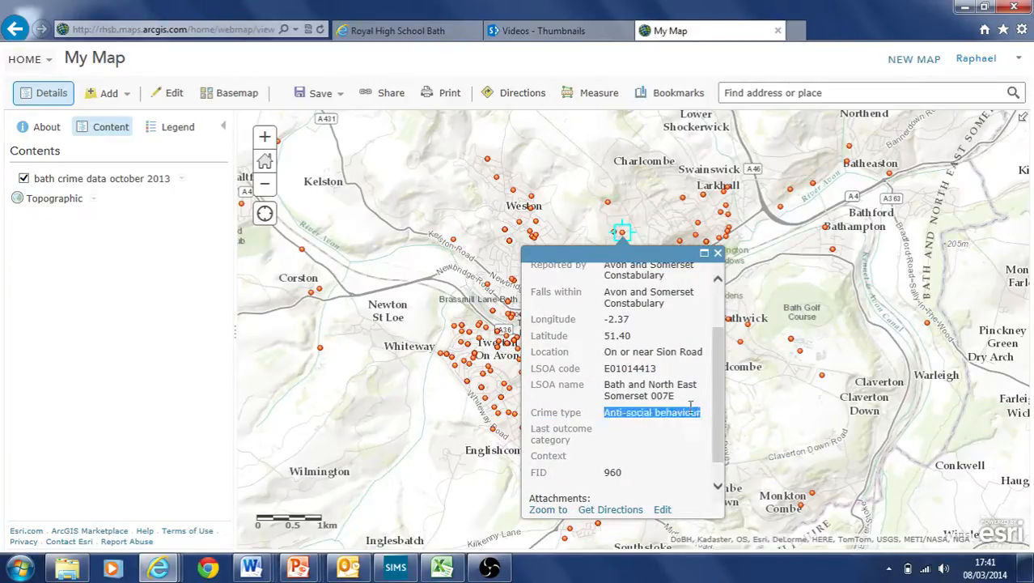
pyautogui.moveTo(720, 347); pyautogui.dragTo(720, 290)
pyautogui.click(718, 253)
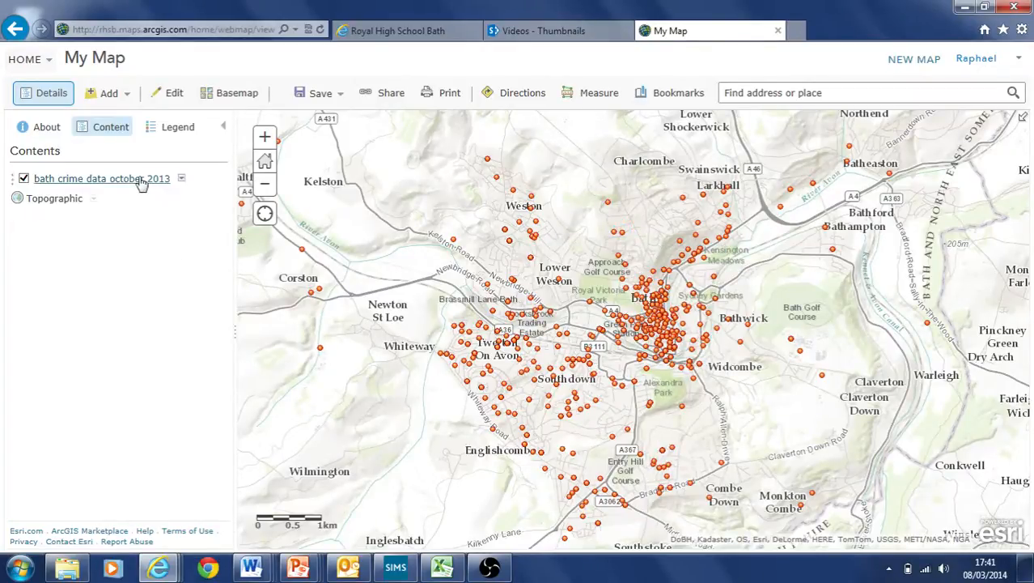
# Open the symbol settings of the bath crime data october 2013 layer
pyautogui.click(179, 180)
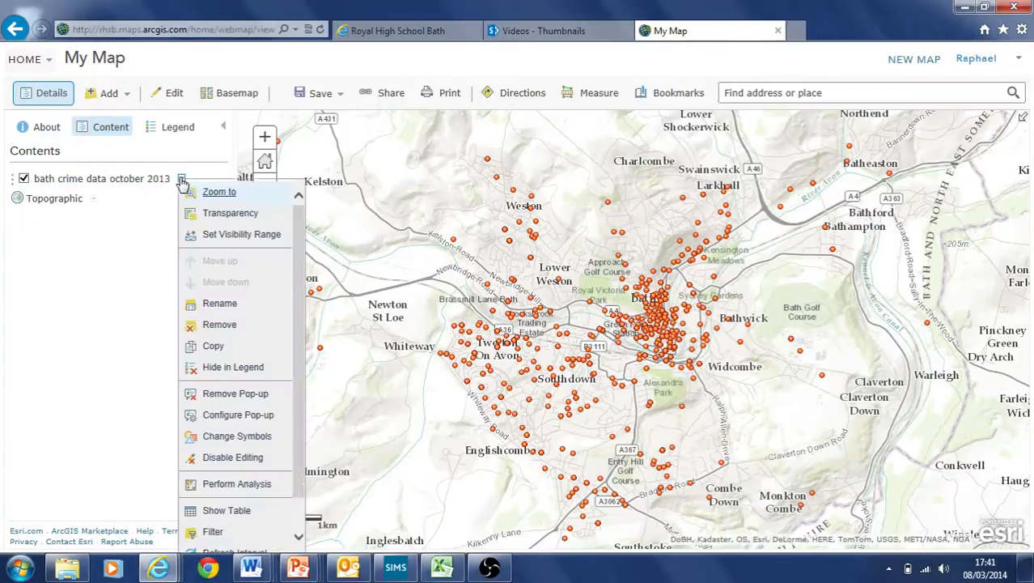
pyautogui.click(229, 442)
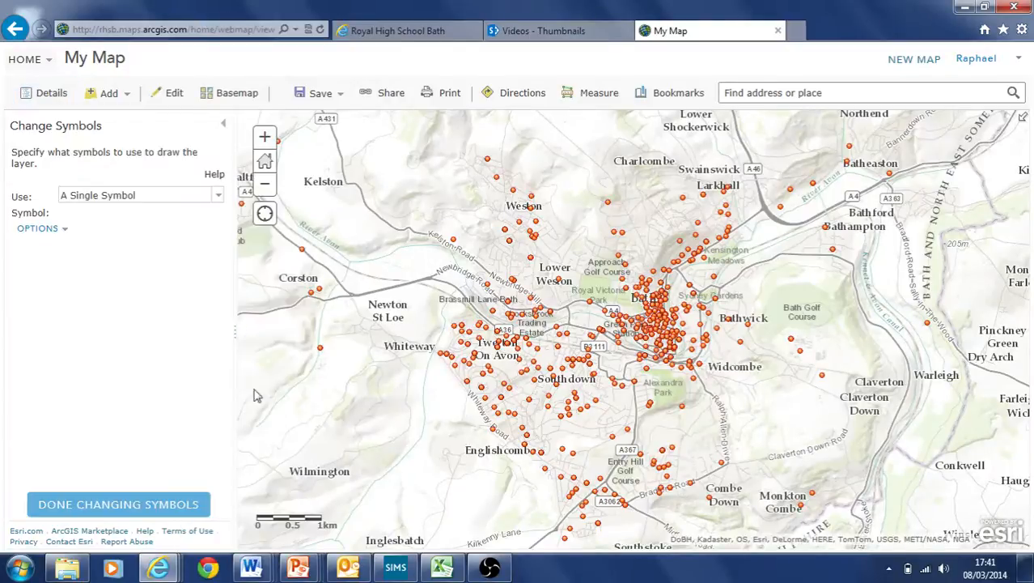
pyautogui.click(217, 198)
pyautogui.click(158, 259)
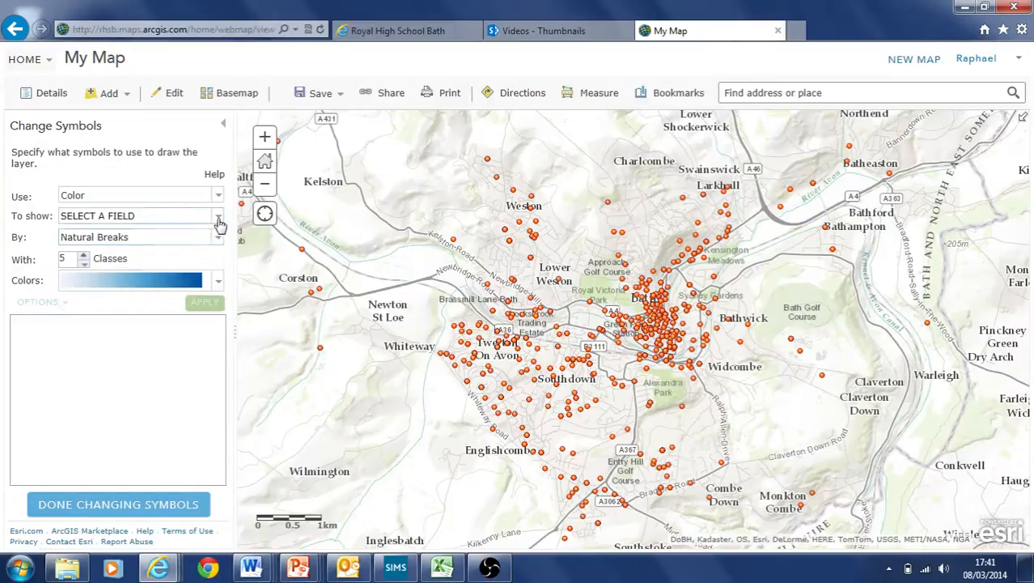
pyautogui.click(219, 216)
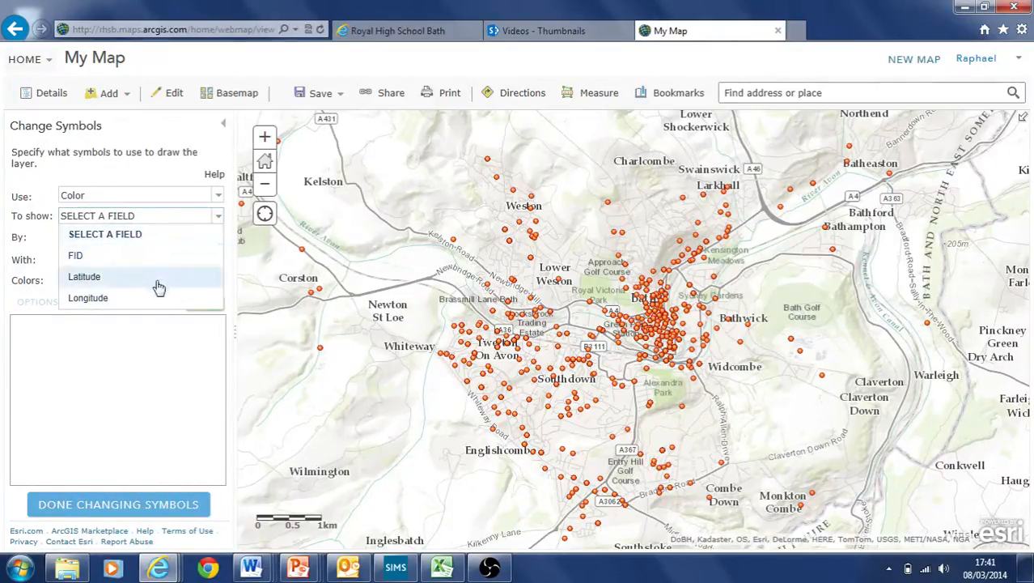
pyautogui.click(105, 234)
# Set the crime layer to use Unique Symbols showing the Crime type field
pyautogui.click(216, 198)
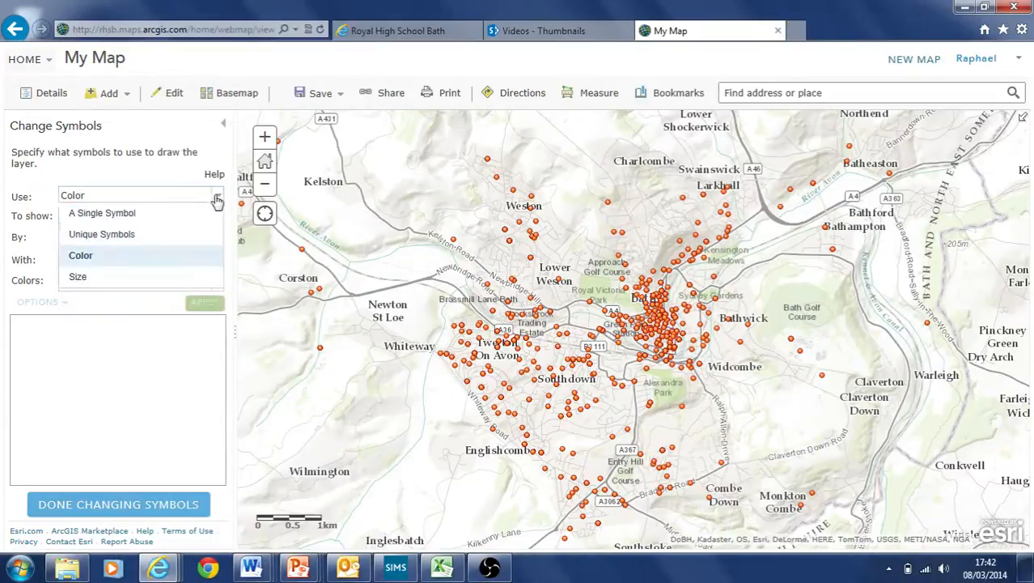
pyautogui.click(186, 234)
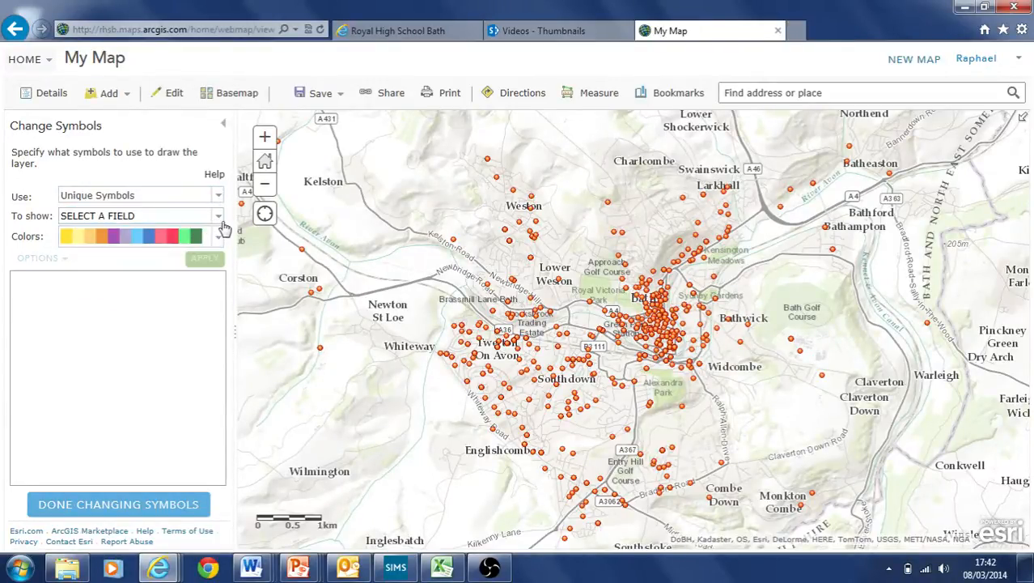
pyautogui.click(218, 216)
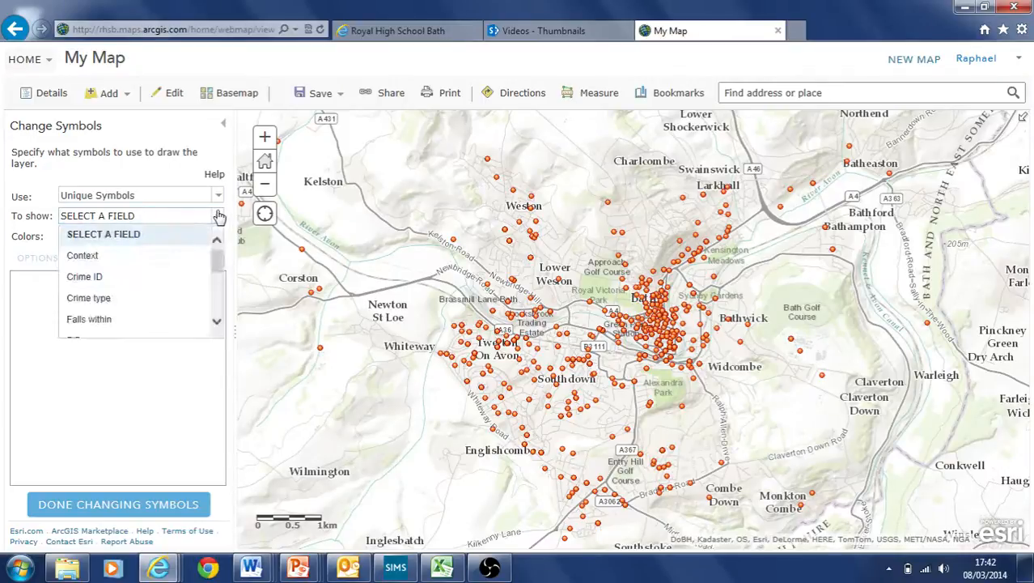
pyautogui.click(193, 300)
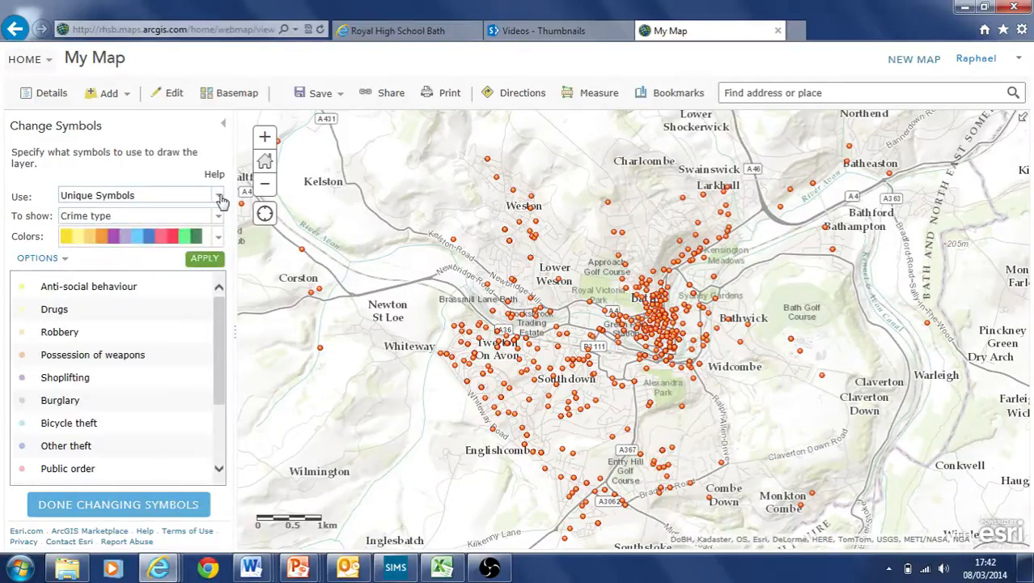
pyautogui.click(219, 196)
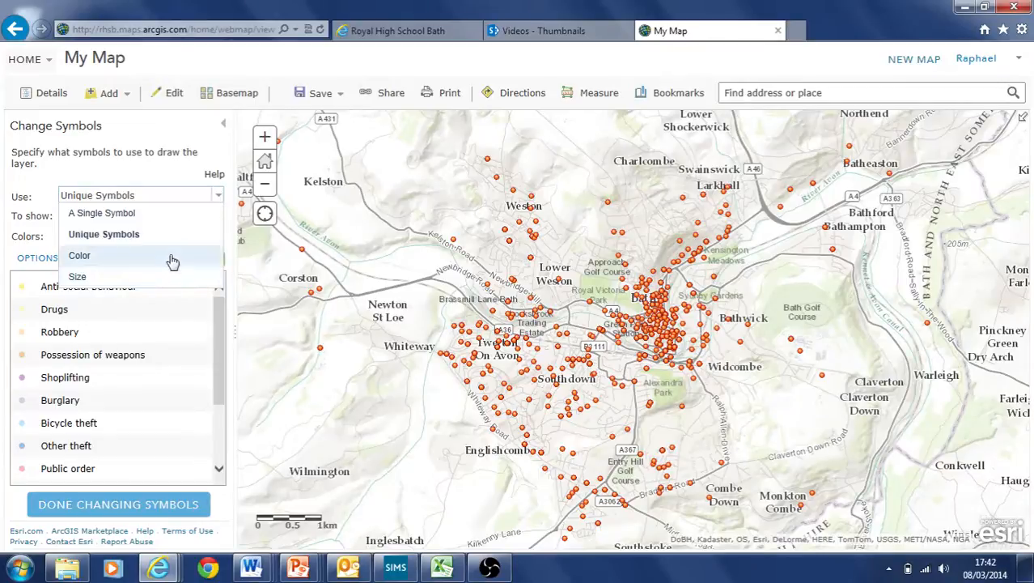
pyautogui.click(160, 183)
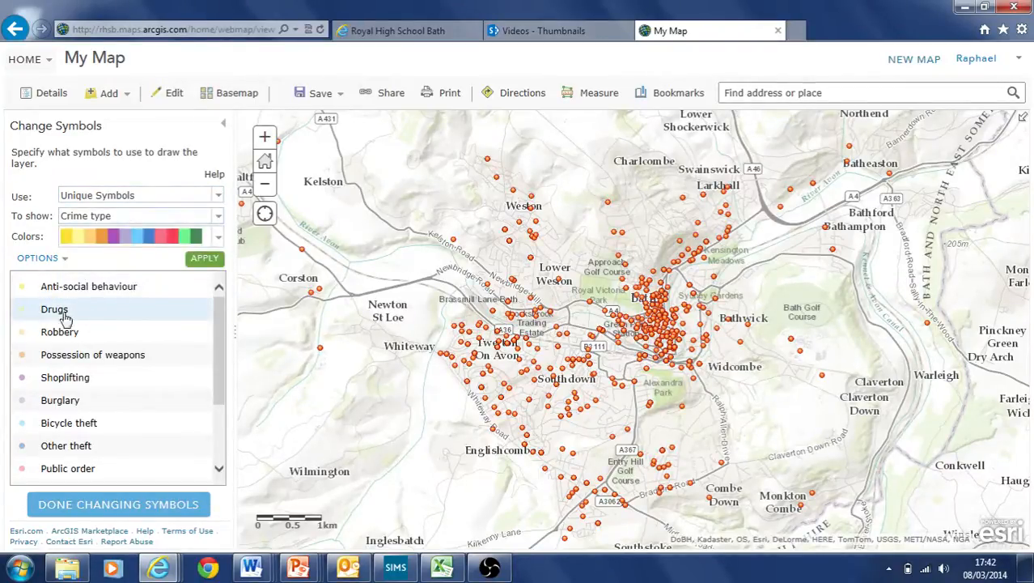
pyautogui.click(219, 197)
pyautogui.click(190, 233)
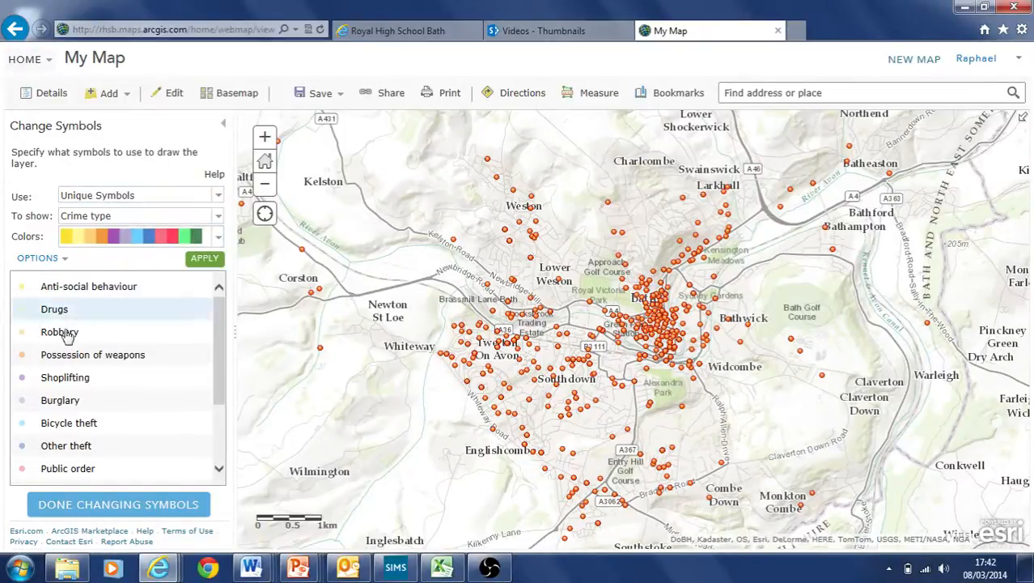
# Apply the dark navy, orange, red and green colour scheme to the crime types, accepting the change to feature types
pyautogui.click(219, 236)
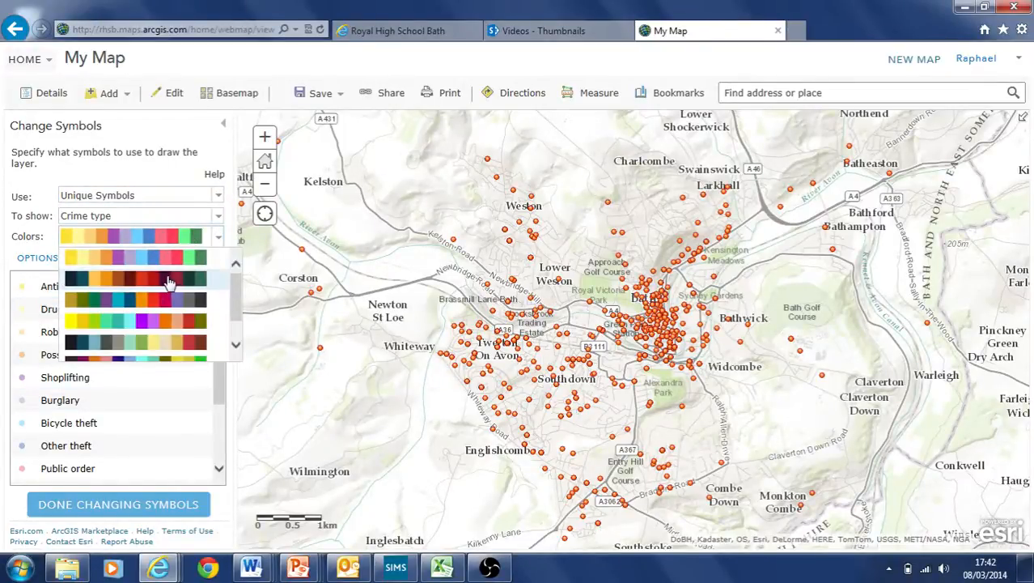
pyautogui.click(167, 285)
pyautogui.click(203, 257)
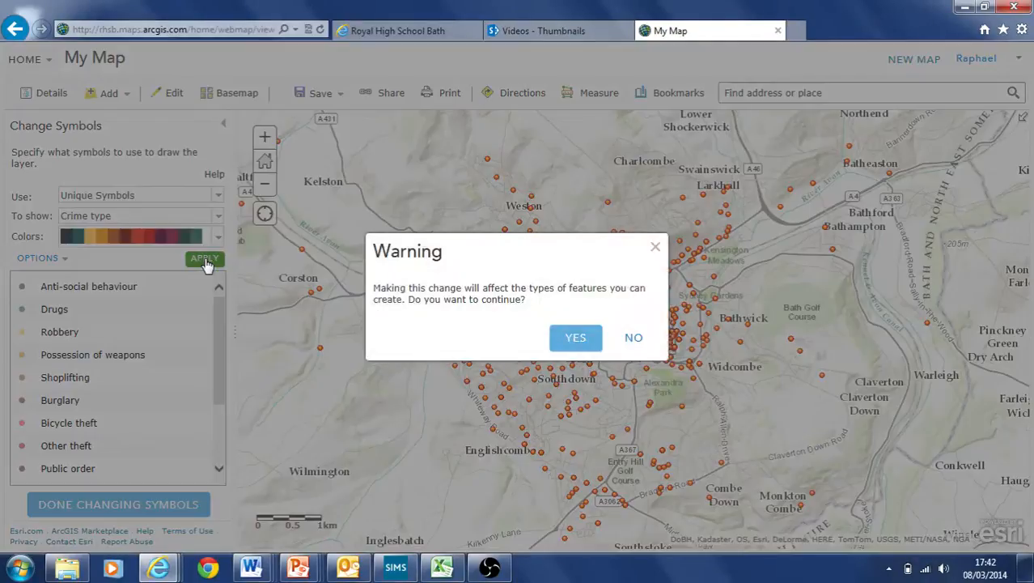
pyautogui.click(577, 339)
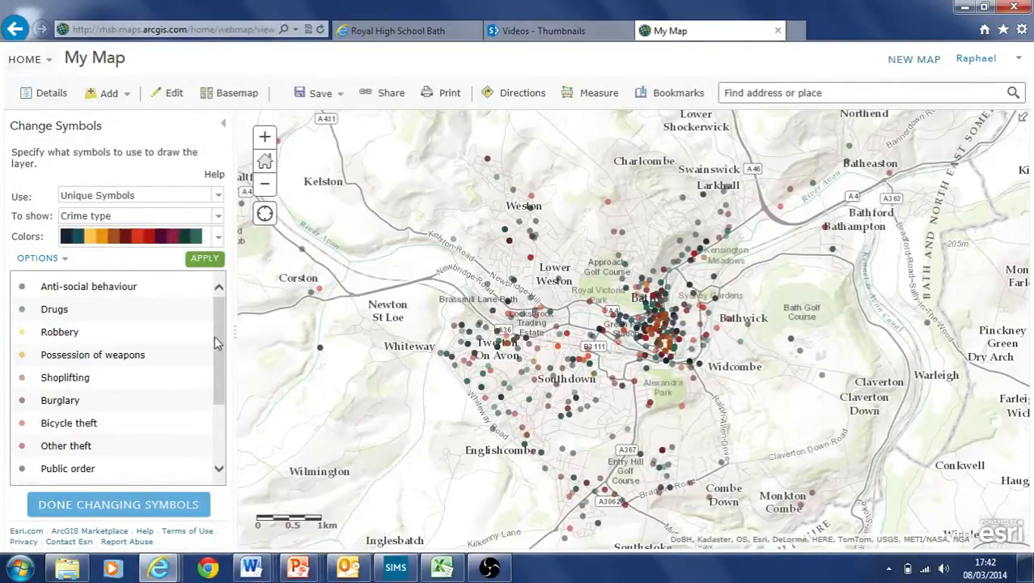
pyautogui.moveTo(214, 335); pyautogui.dragTo(217, 415)
pyautogui.scroll(3, 214, 382)
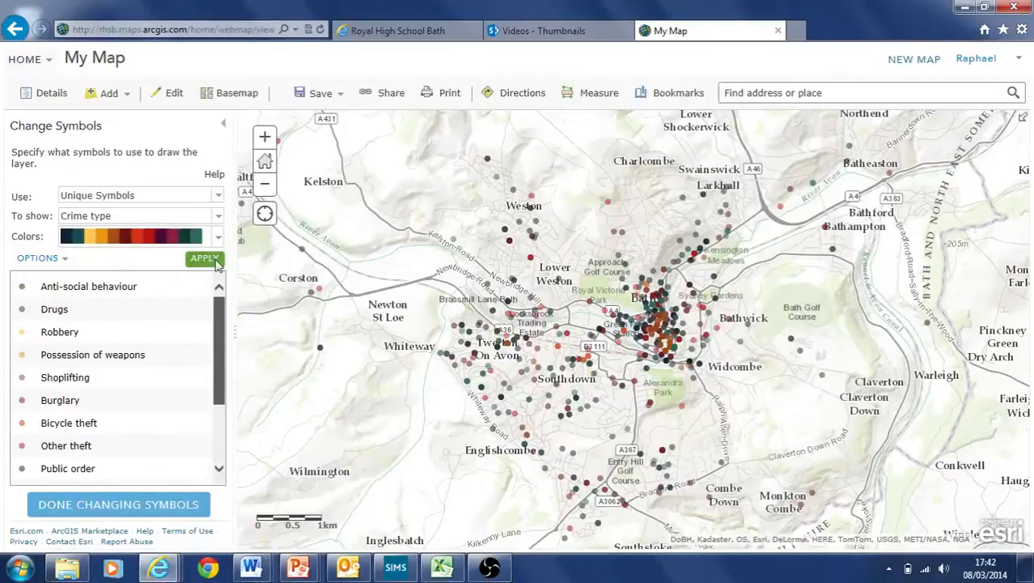
pyautogui.click(21, 288)
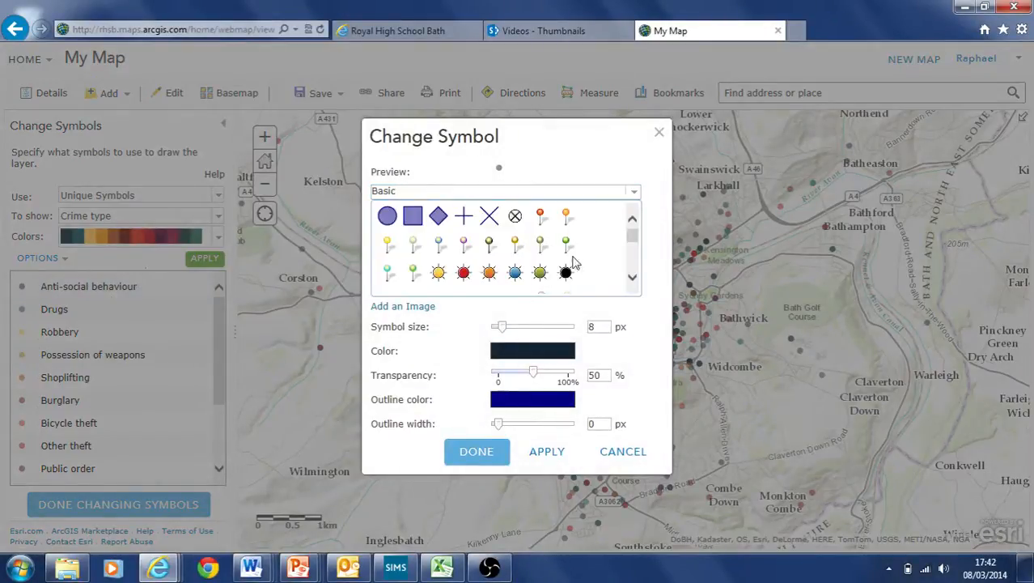
pyautogui.click(658, 133)
# Change the Drugs category's symbol to the red circle with rays from the Basic set and apply it
pyautogui.click(23, 310)
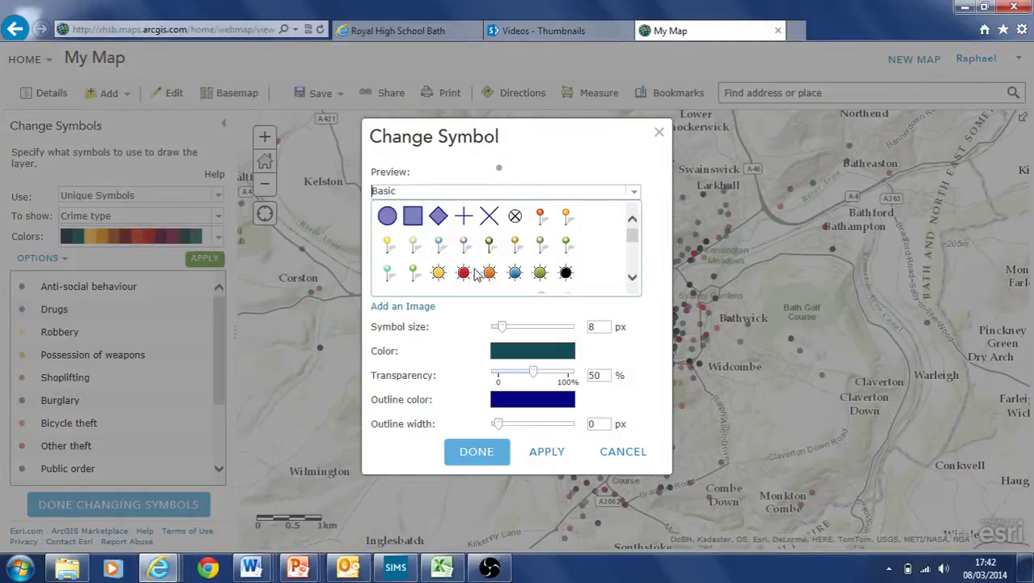
pyautogui.click(464, 275)
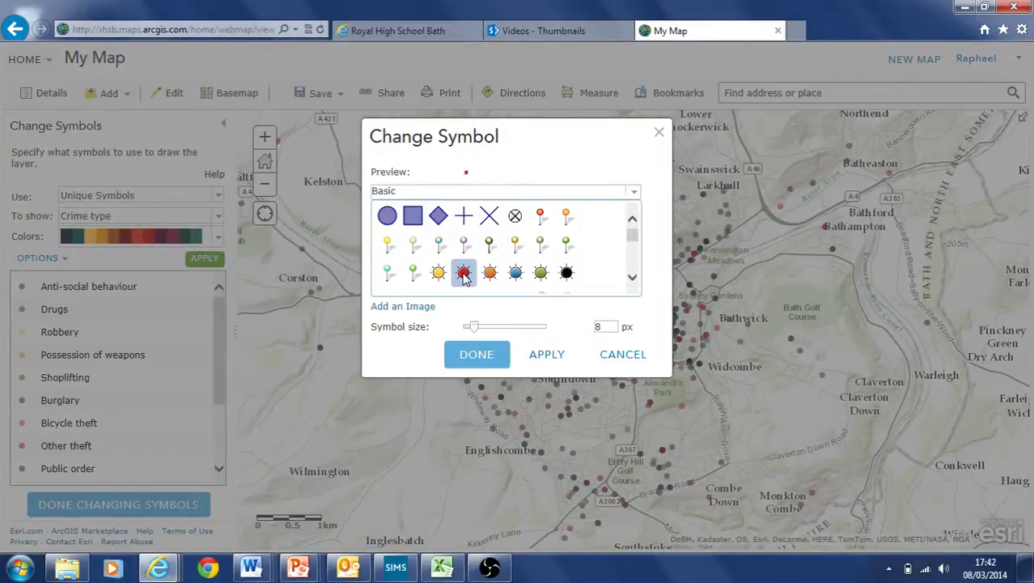
pyautogui.click(549, 364)
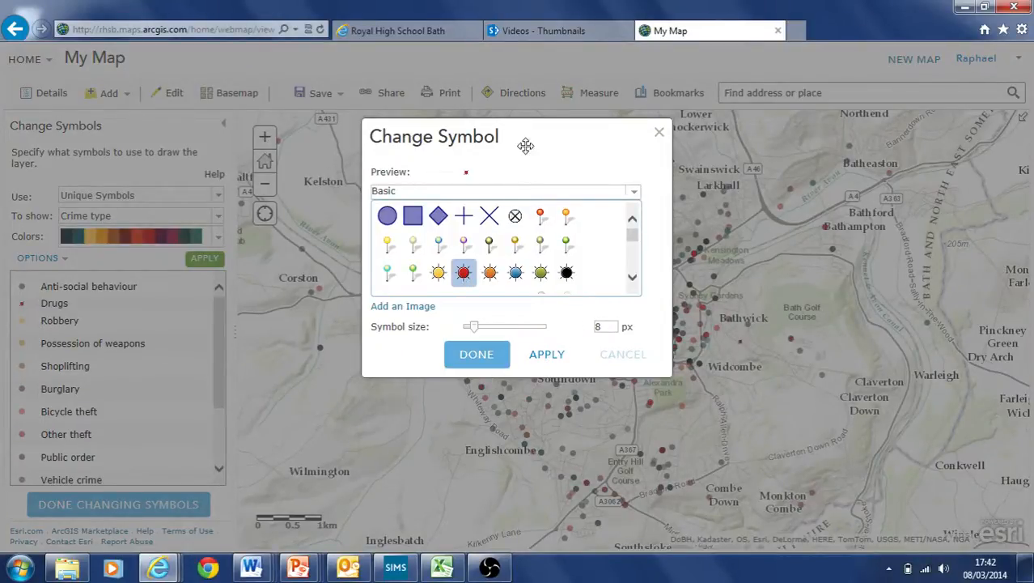
# Enlarge the Drugs symbol to 47 px, apply it, and move the dialog aside to uncover the map
pyautogui.moveTo(526, 145); pyautogui.dragTo(525, 192)
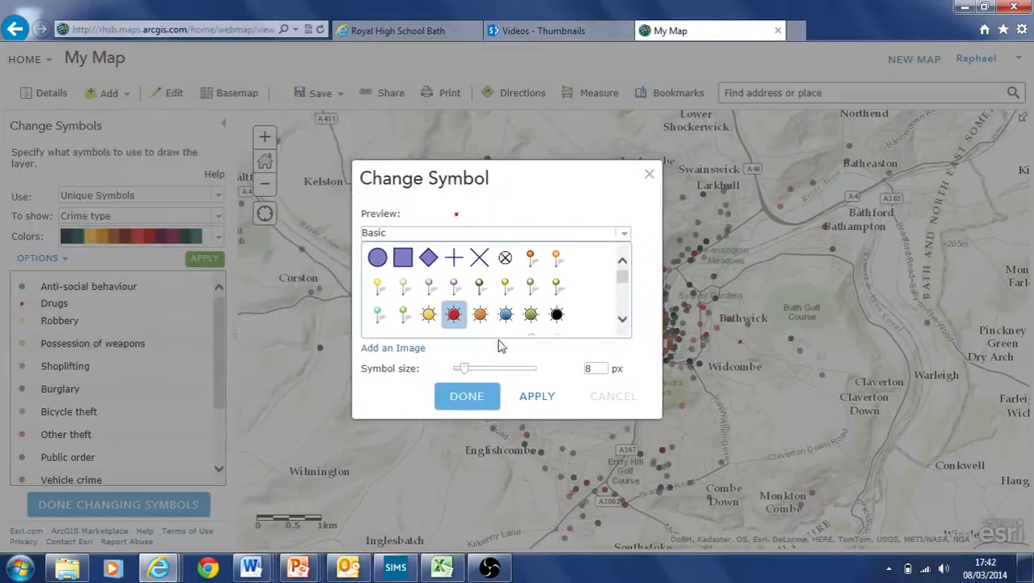
pyautogui.moveTo(468, 365); pyautogui.dragTo(490, 374)
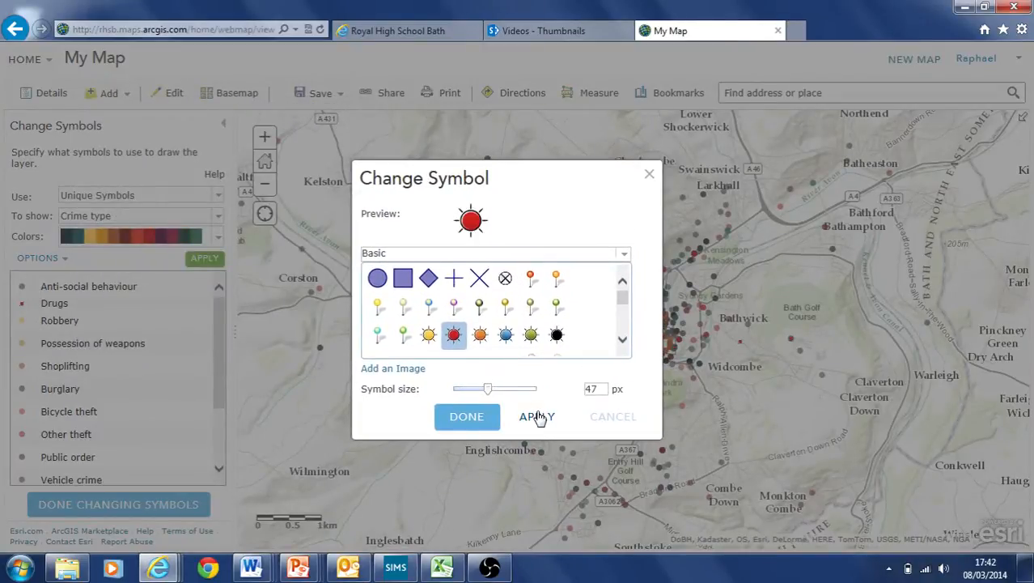
pyautogui.click(536, 416)
pyautogui.moveTo(529, 186); pyautogui.dragTo(318, 128)
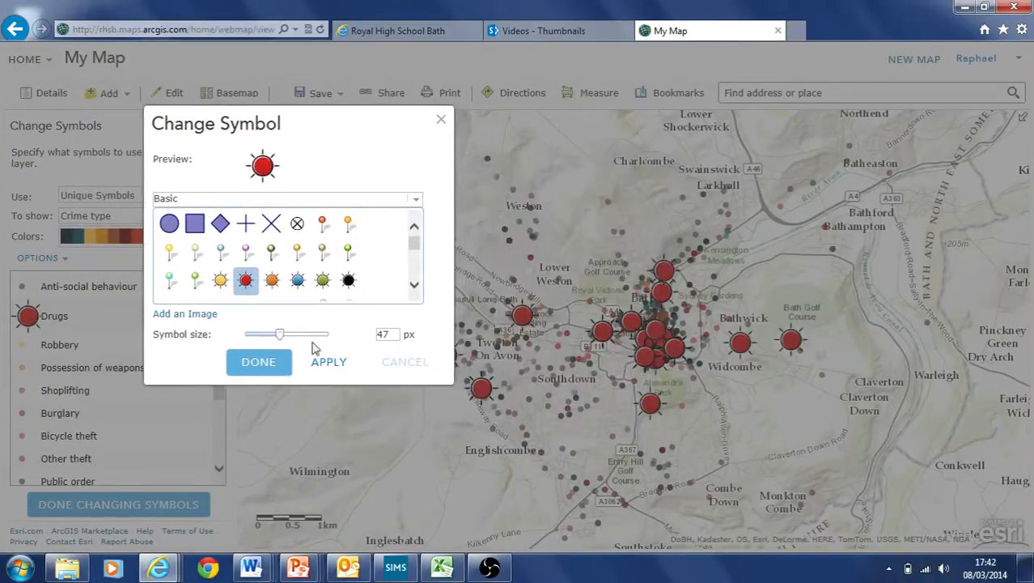
# Set the Drugs symbol size to 30 px, apply it, and finish editing the symbol
pyautogui.moveTo(279, 336); pyautogui.dragTo(270, 315)
pyautogui.click(316, 346)
pyautogui.click(330, 350)
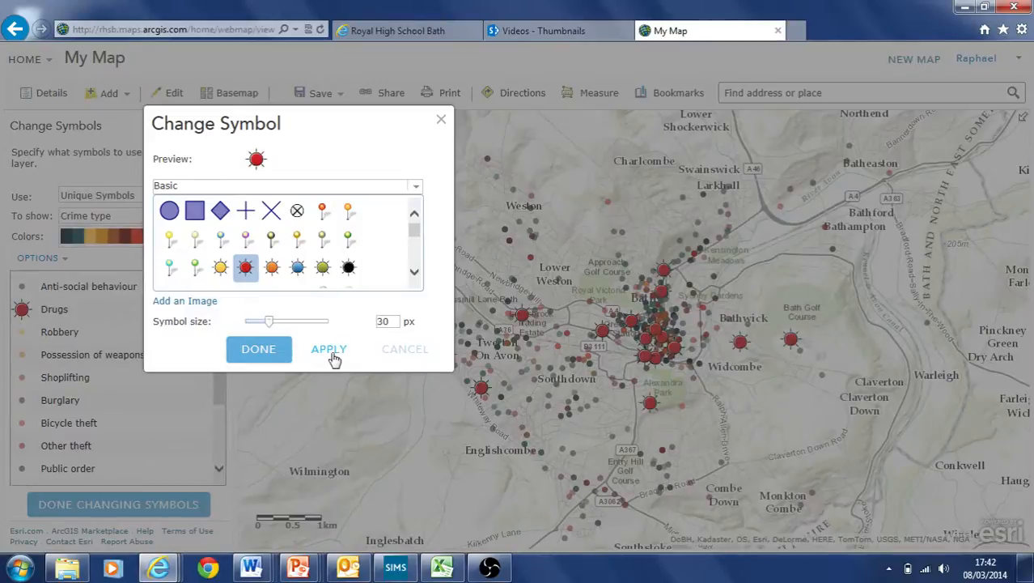
pyautogui.click(259, 351)
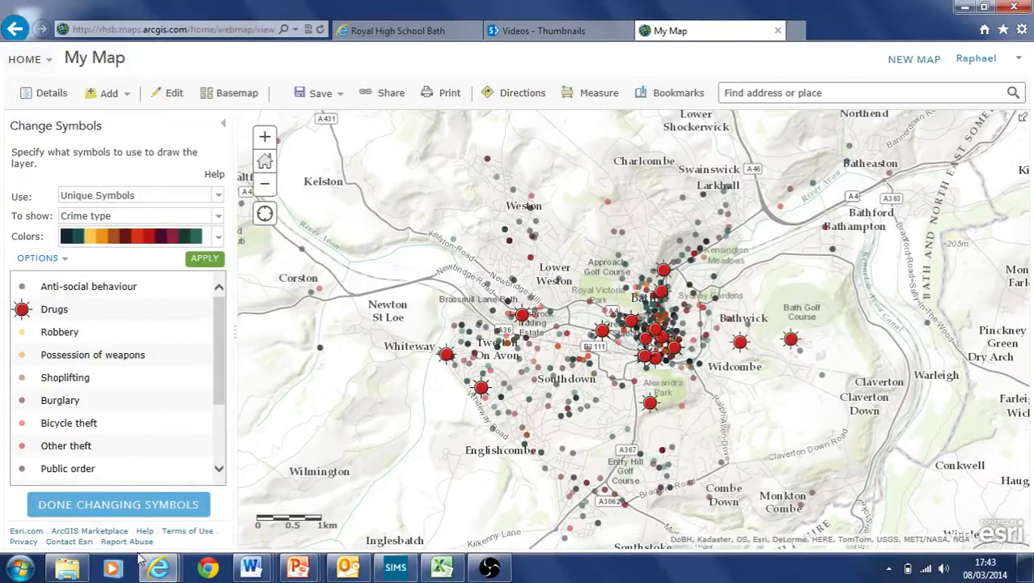
# Finish changing the symbols of the bath crime data october 2013 layer and return to the map contents
pyautogui.click(119, 506)
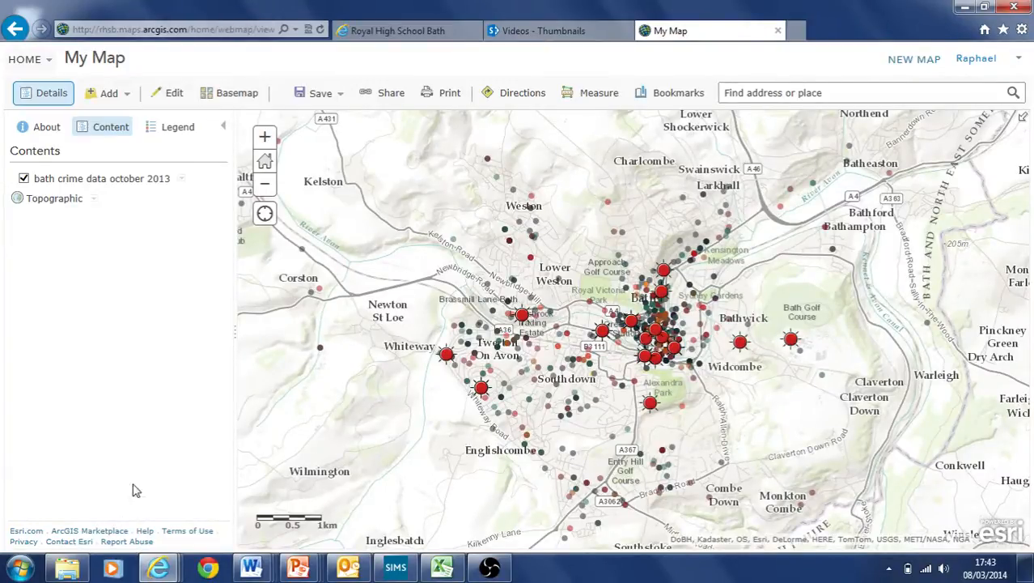
pyautogui.click(182, 179)
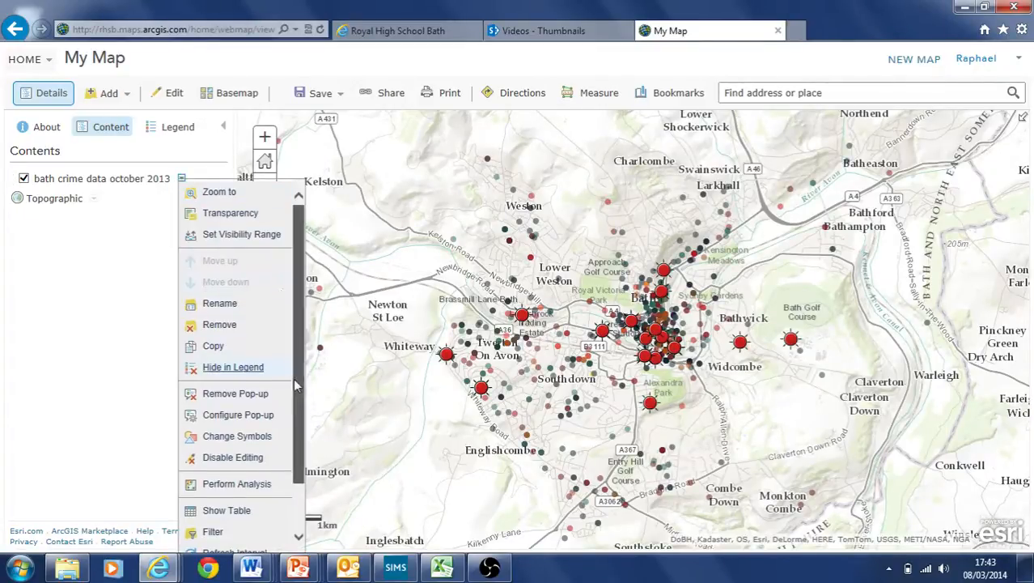
pyautogui.click(120, 257)
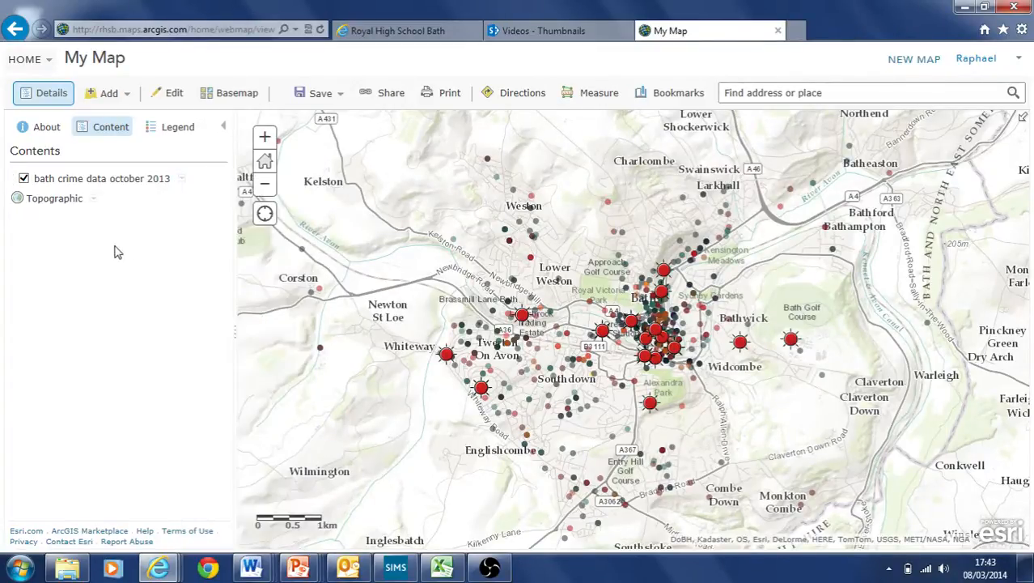
# Open the filter for the bath crime data october 2013 layer and set its expression field to Crime type
pyautogui.click(183, 179)
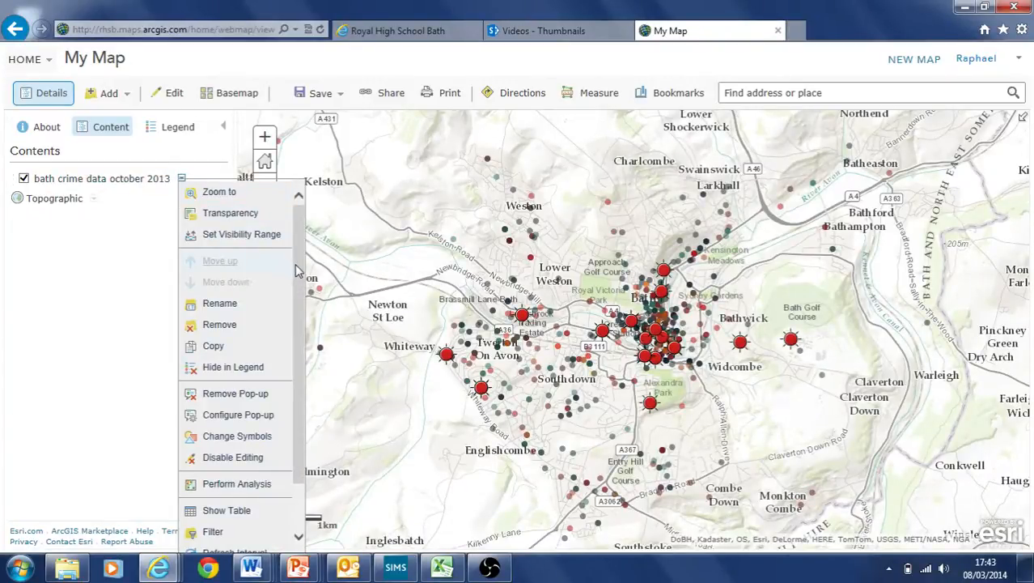
pyautogui.scroll(-1, 296, 271)
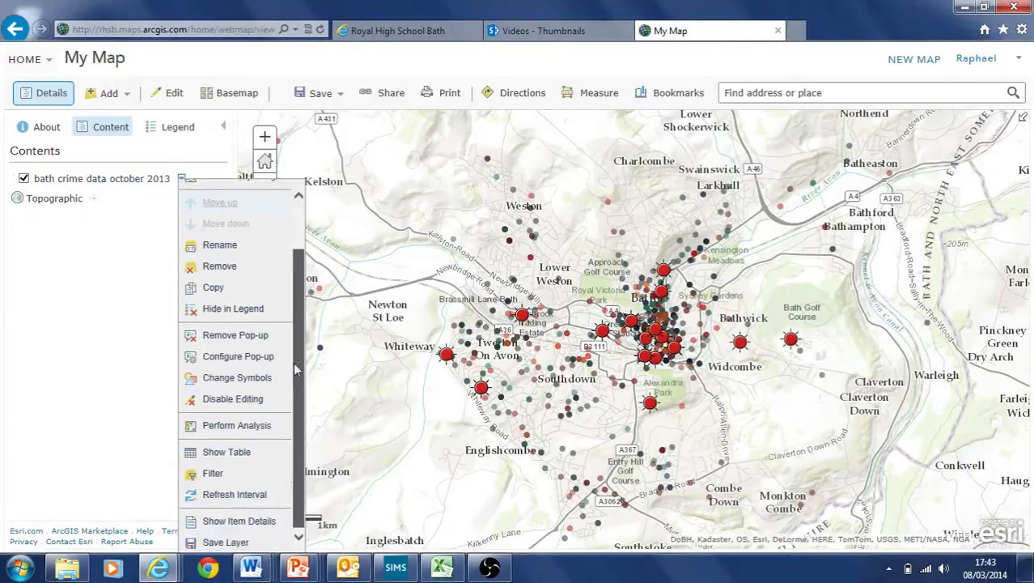
pyautogui.click(214, 475)
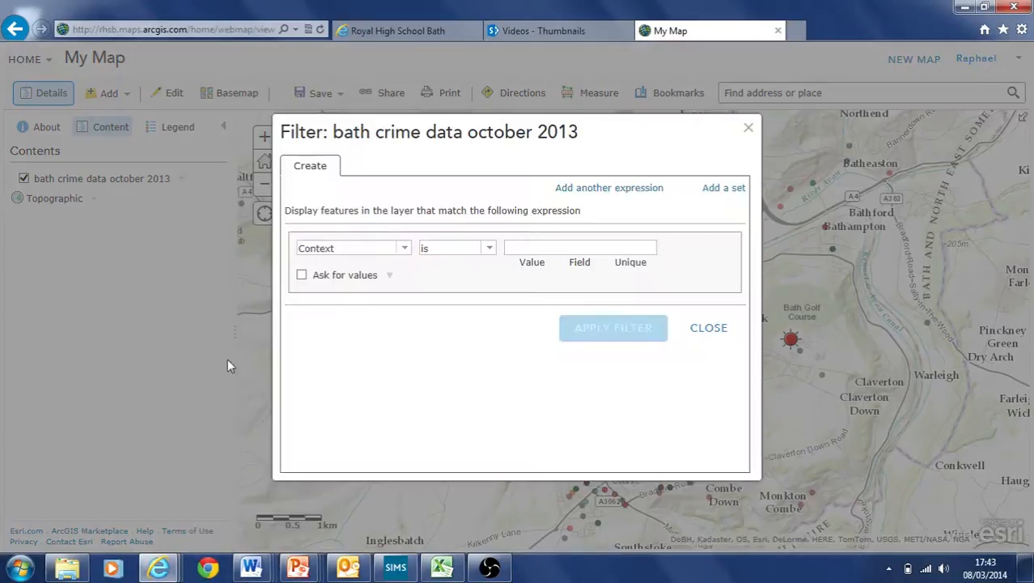
pyautogui.click(404, 249)
pyautogui.click(405, 251)
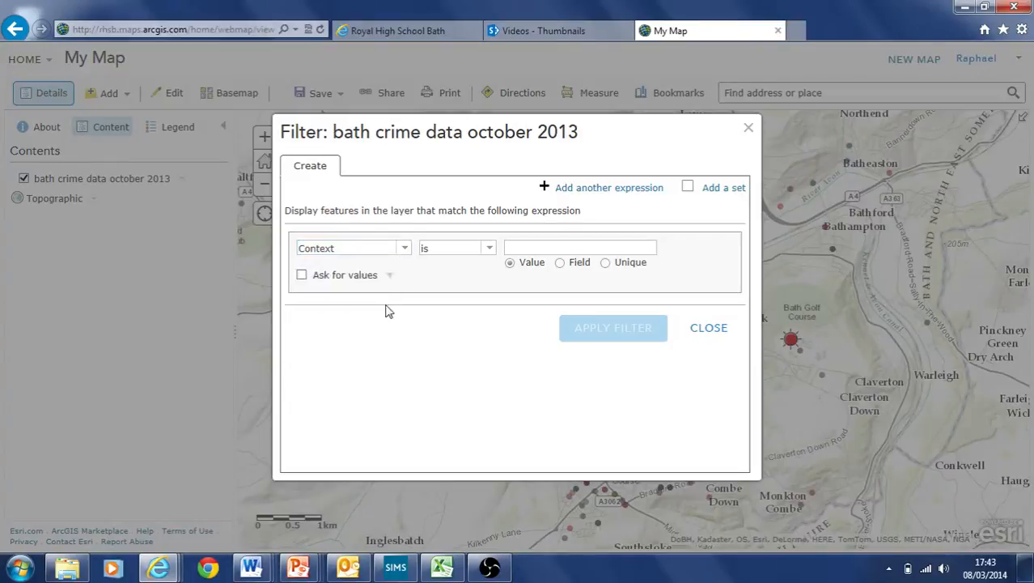
pyautogui.click(404, 248)
pyautogui.click(403, 250)
pyautogui.click(371, 249)
pyautogui.click(408, 250)
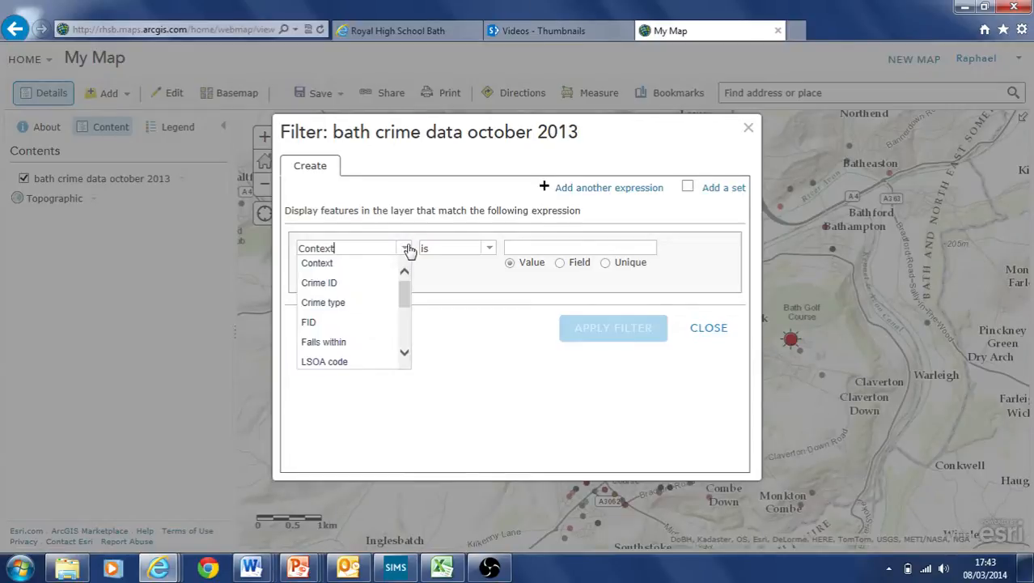
pyautogui.press('Down')
pyautogui.press('Down')
pyautogui.press('Return')
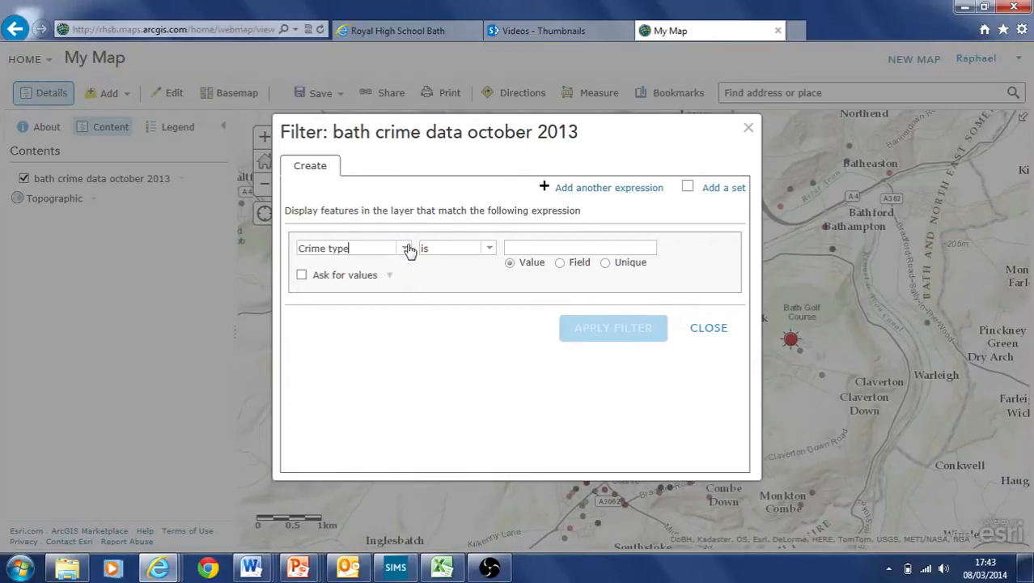
# Set the Crime type filter condition to "is" with the value "drug"
pyautogui.click(490, 250)
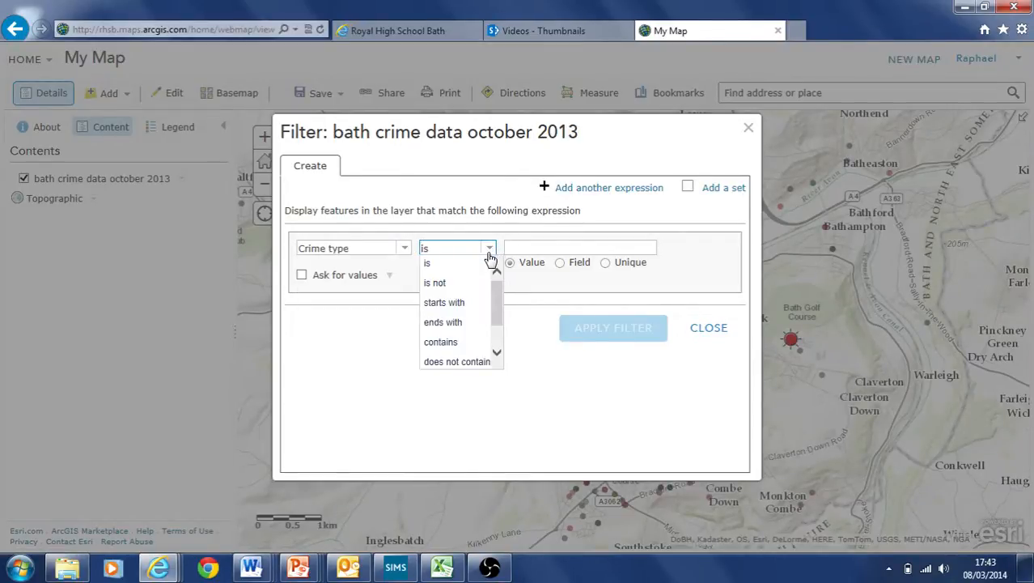
pyautogui.click(489, 252)
pyautogui.click(488, 251)
pyautogui.press('Down')
pyautogui.press('Up')
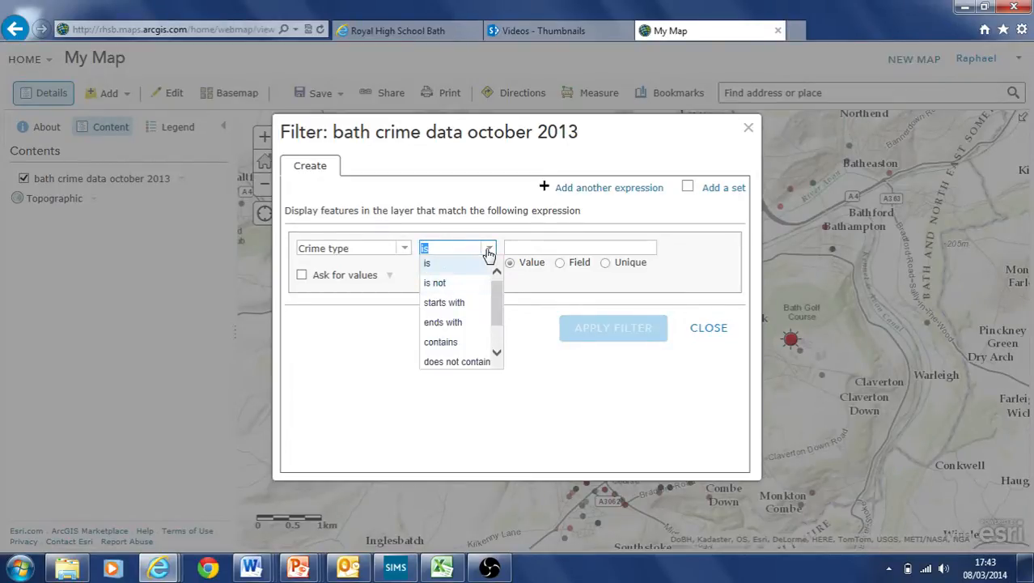
pyautogui.press('Return')
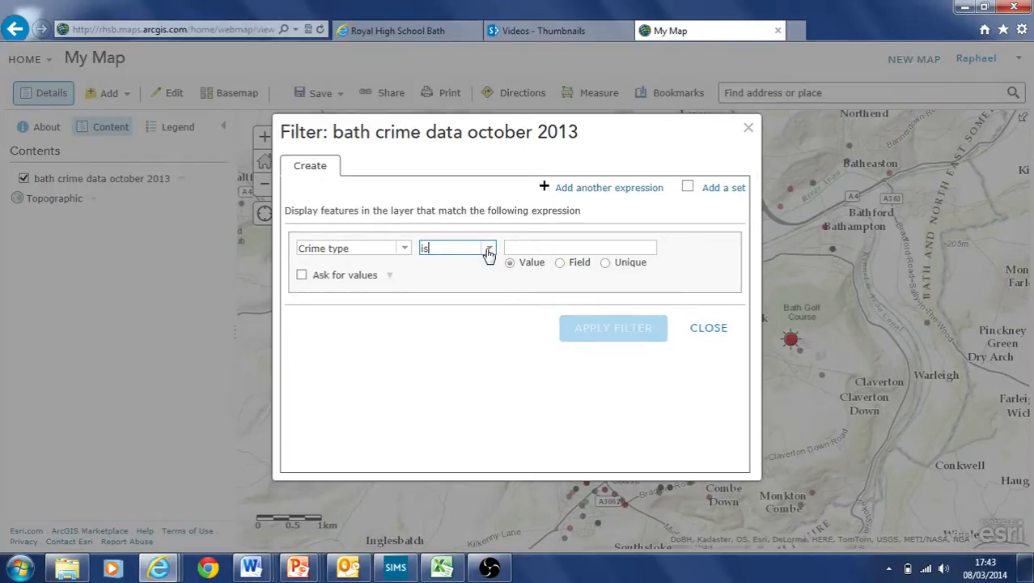
pyautogui.click(524, 245)
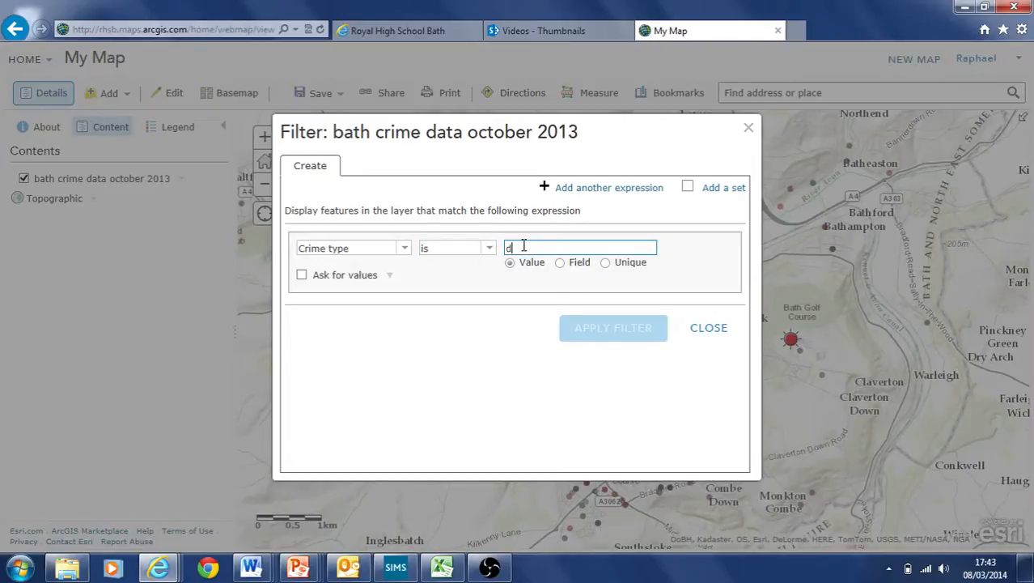
# Change the Crime type filter operator to "contains"
pyautogui.click(488, 248)
pyautogui.click(489, 248)
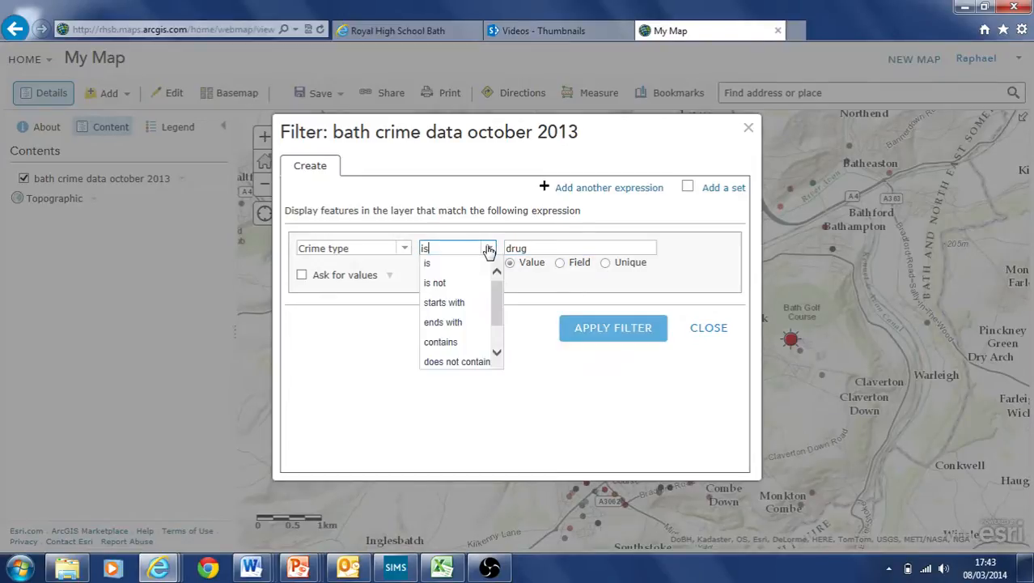
pyautogui.click(488, 248)
pyautogui.click(490, 249)
pyautogui.press('Down')
pyautogui.press('Down')
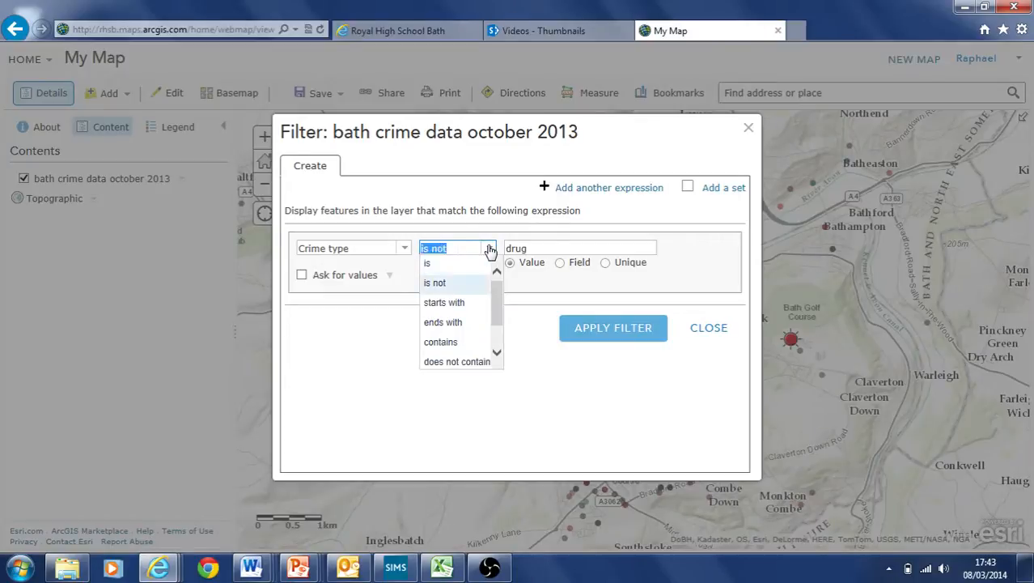
pyautogui.press('Down')
pyautogui.press('Down')
pyautogui.press('Down')
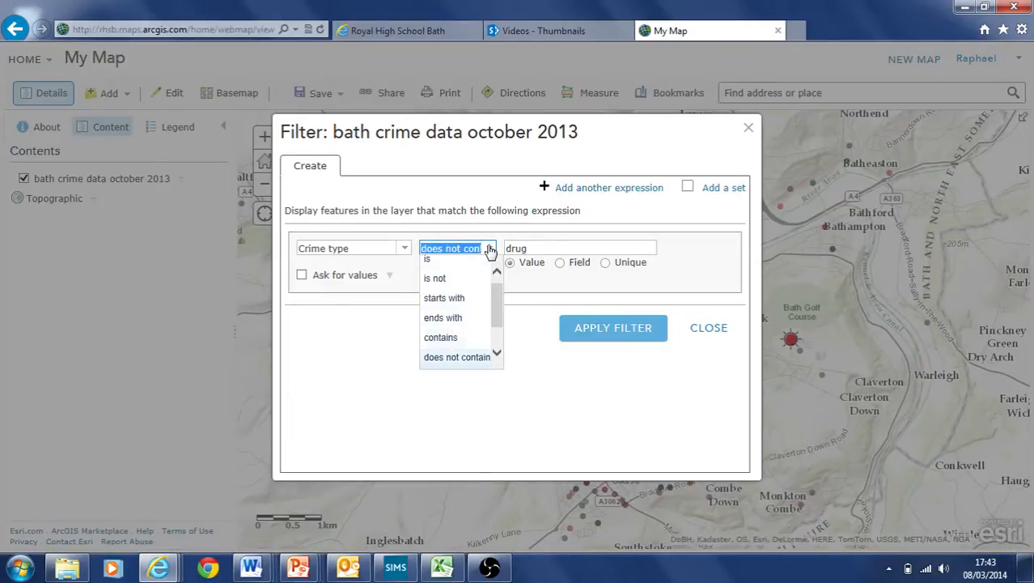
pyautogui.press('Up')
pyautogui.press('Return')
# Enter "drug" as the filter value and apply the filter to the crime layer
pyautogui.click(522, 250)
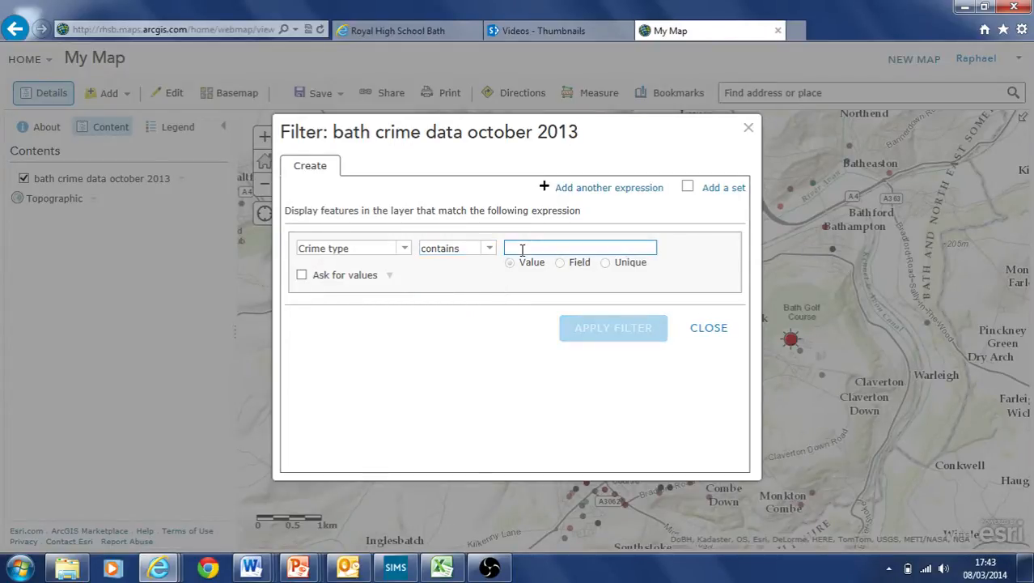
pyautogui.click(512, 265)
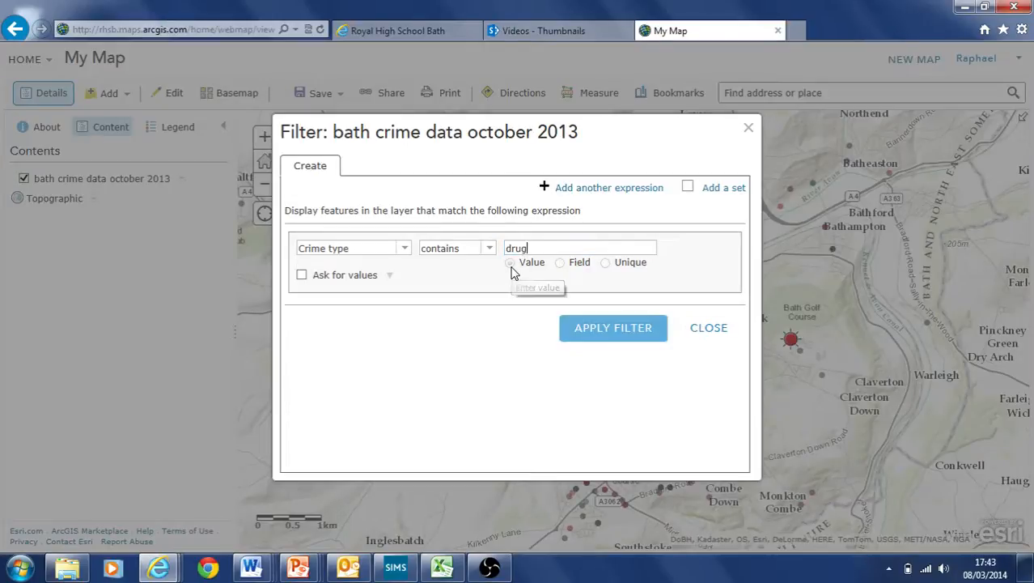
pyautogui.click(604, 335)
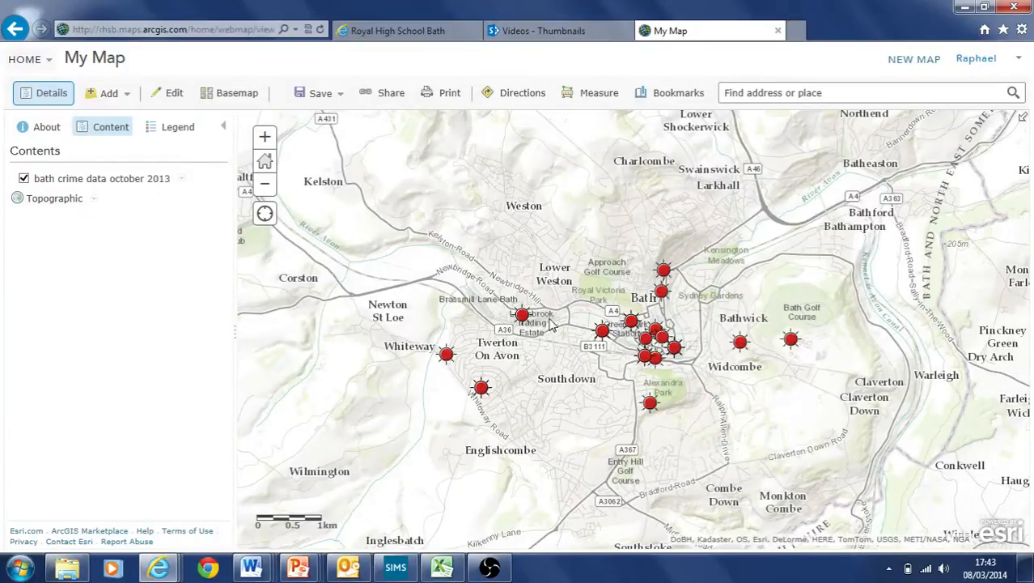
# Reopen the crime layer's filter, review its expression and editing options, and remove the filter
pyautogui.click(183, 179)
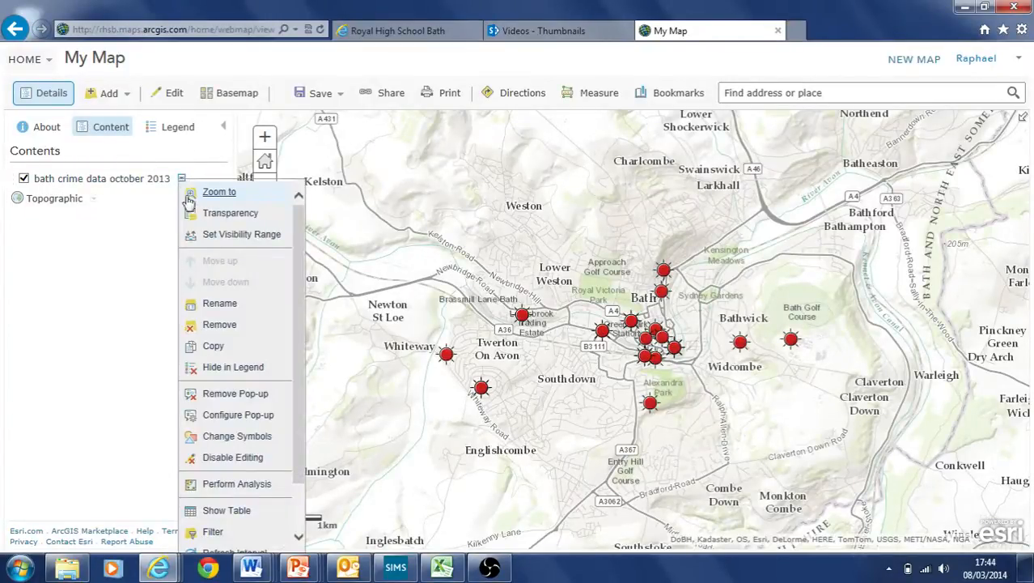
pyautogui.click(213, 534)
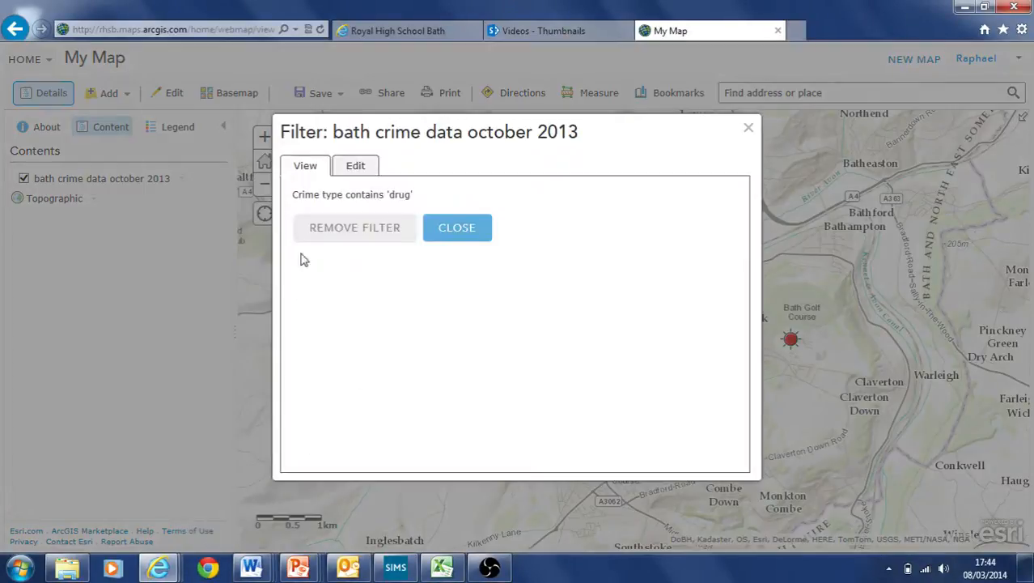
pyautogui.click(353, 173)
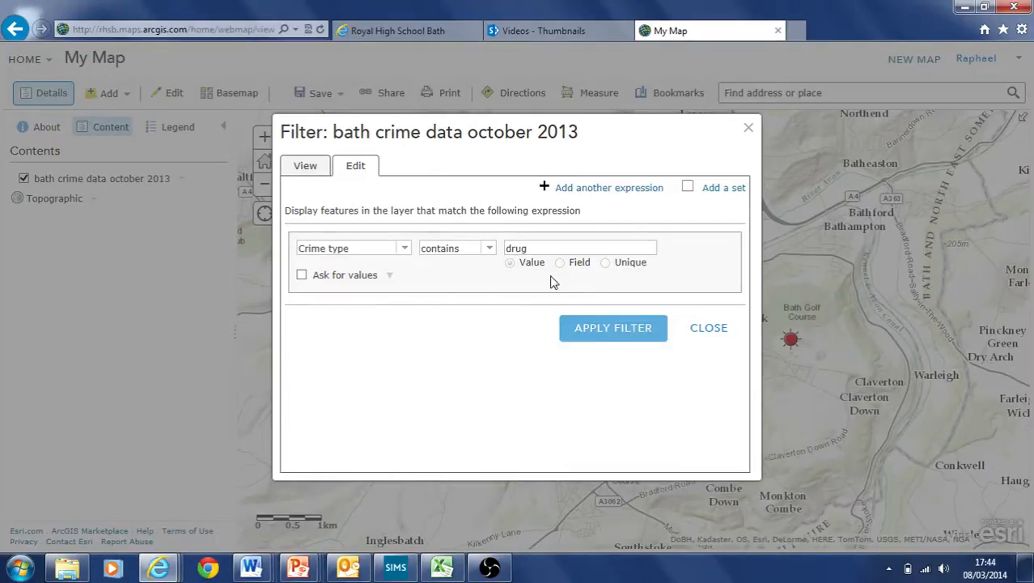
pyautogui.click(320, 166)
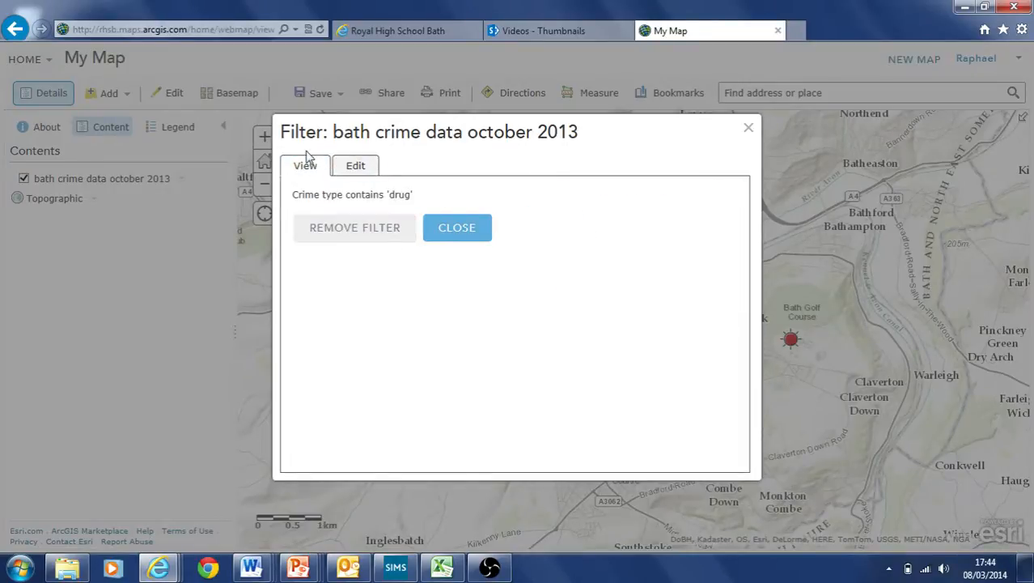
pyautogui.click(352, 169)
pyautogui.click(314, 168)
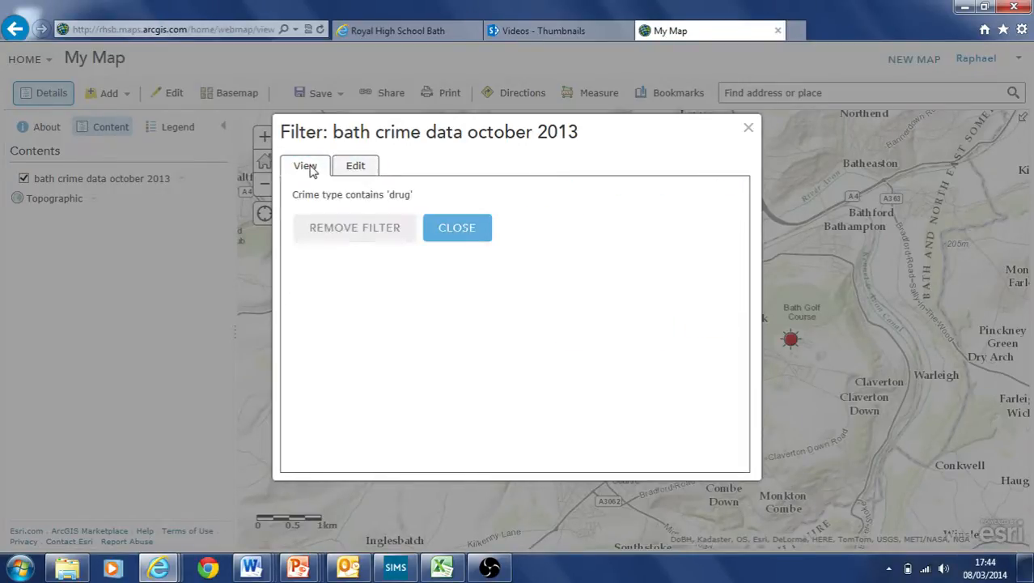
pyautogui.click(354, 230)
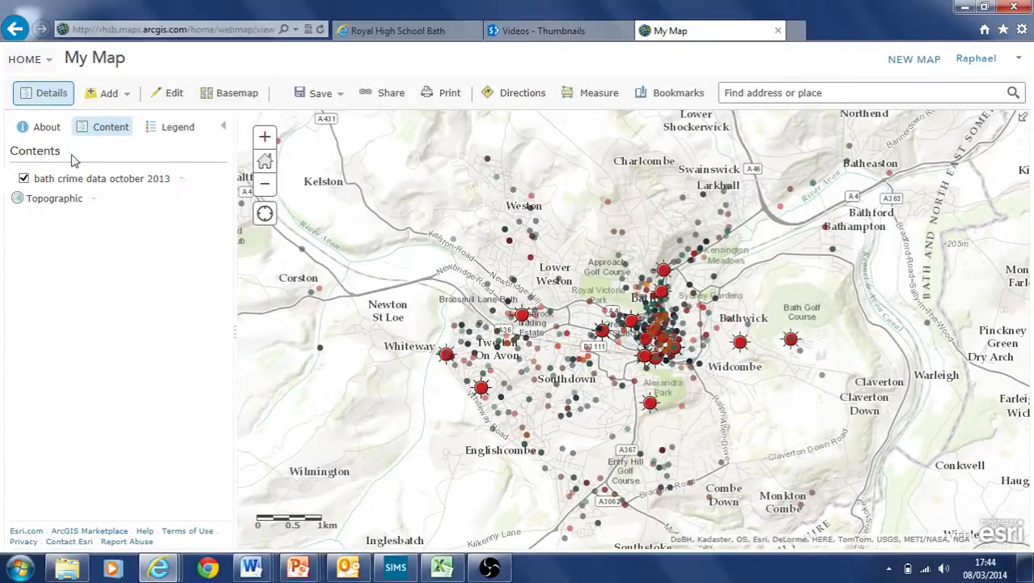
# Open the Find Hot Spots analysis from the Analyze Patterns tools for the bath crime data october 2013 layer
pyautogui.click(183, 178)
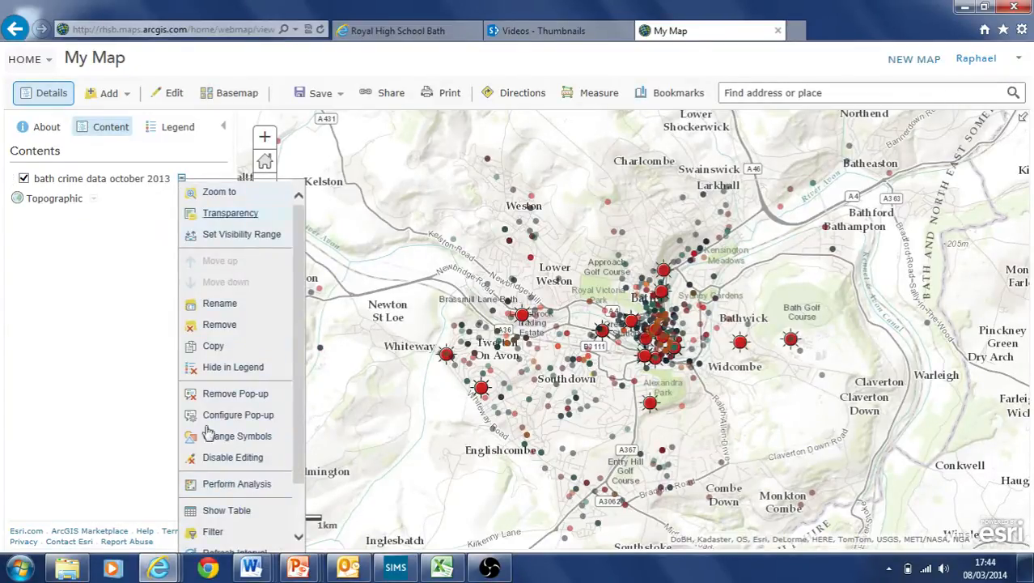
pyautogui.click(231, 488)
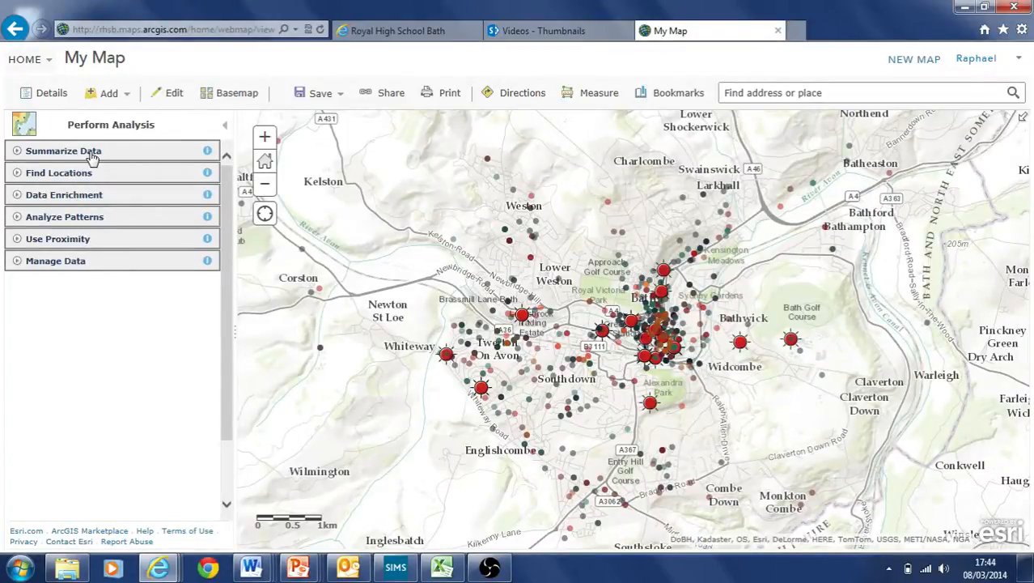
pyautogui.click(86, 218)
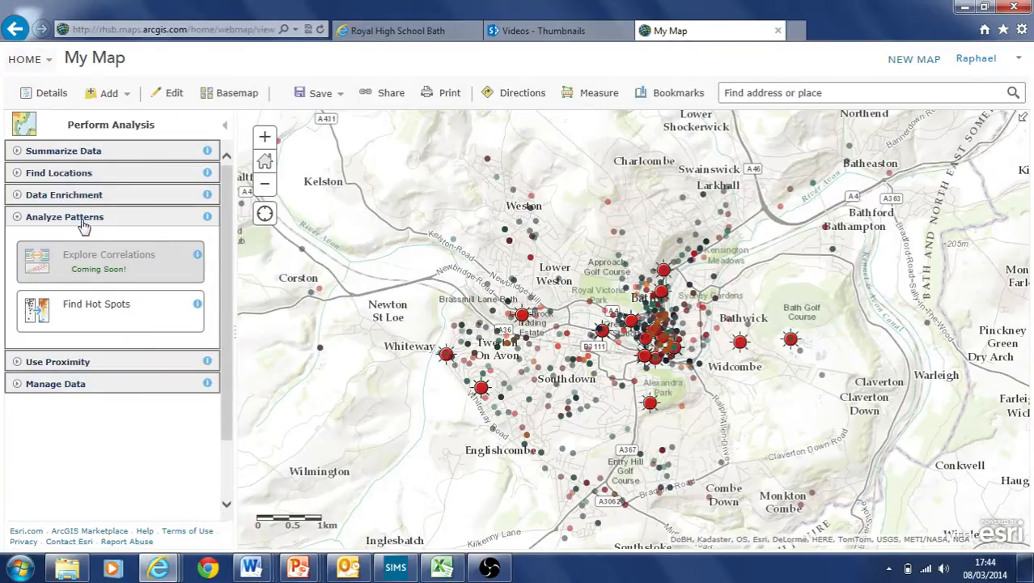
pyautogui.click(118, 316)
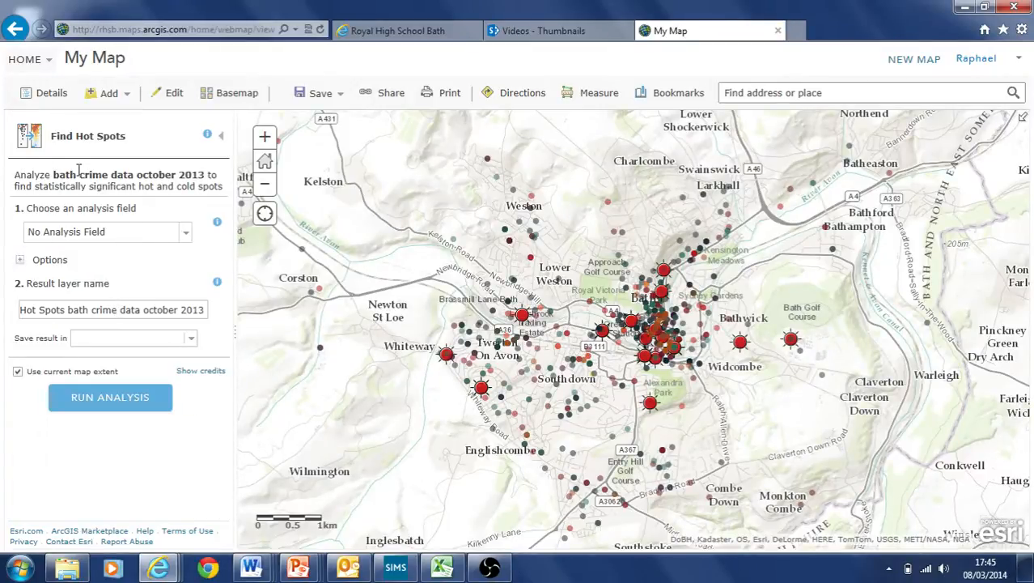
pyautogui.moveTo(82, 175); pyautogui.dragTo(187, 170)
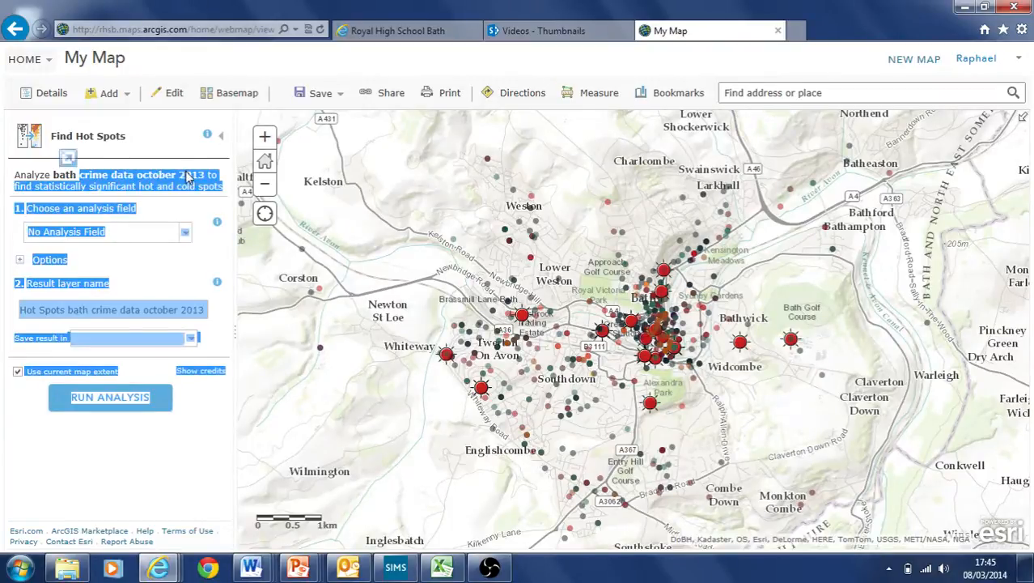
pyautogui.click(189, 175)
pyautogui.moveTo(80, 175); pyautogui.dragTo(177, 175)
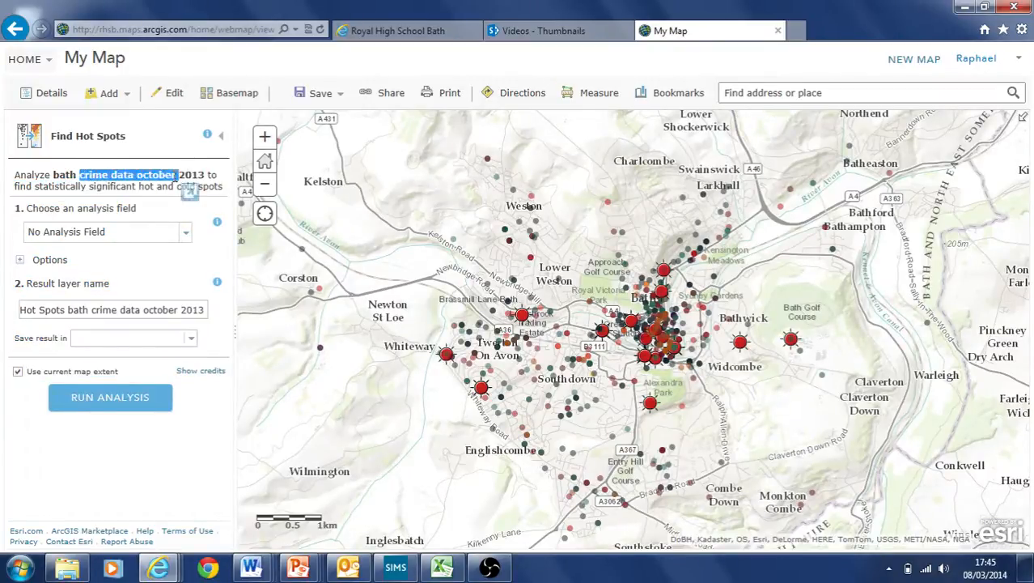
pyautogui.moveTo(35, 186); pyautogui.dragTo(157, 187)
pyautogui.click(192, 199)
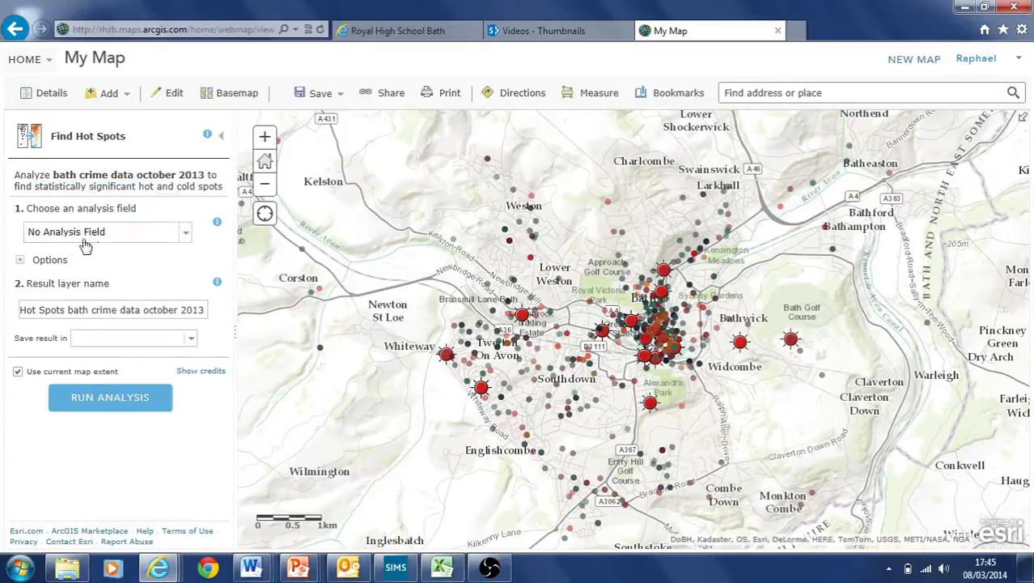
# Check the available hot spot analysis fields without changing No Analysis Field, and inspect the crime points on the map
pyautogui.click(187, 233)
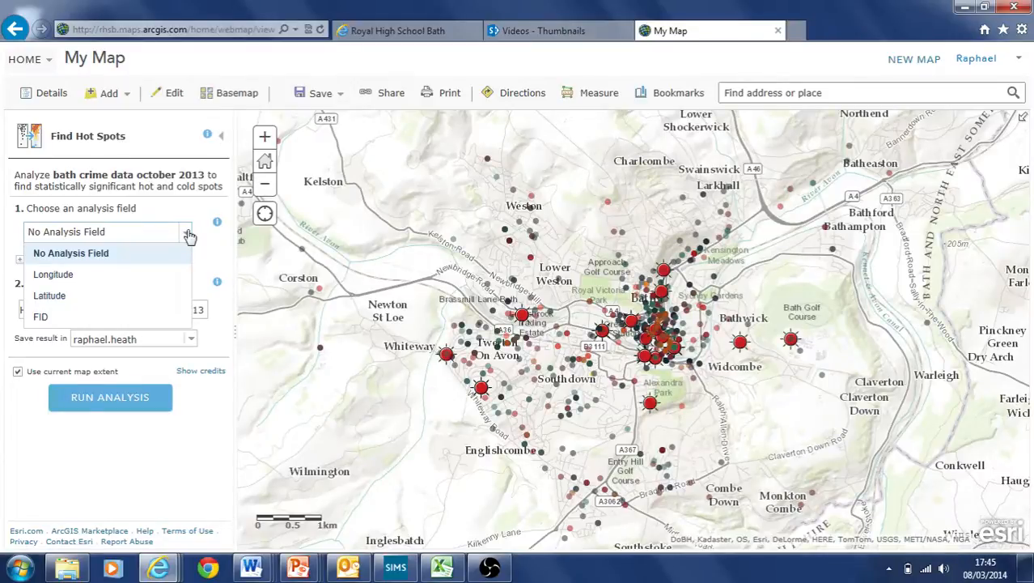
pyautogui.click(189, 236)
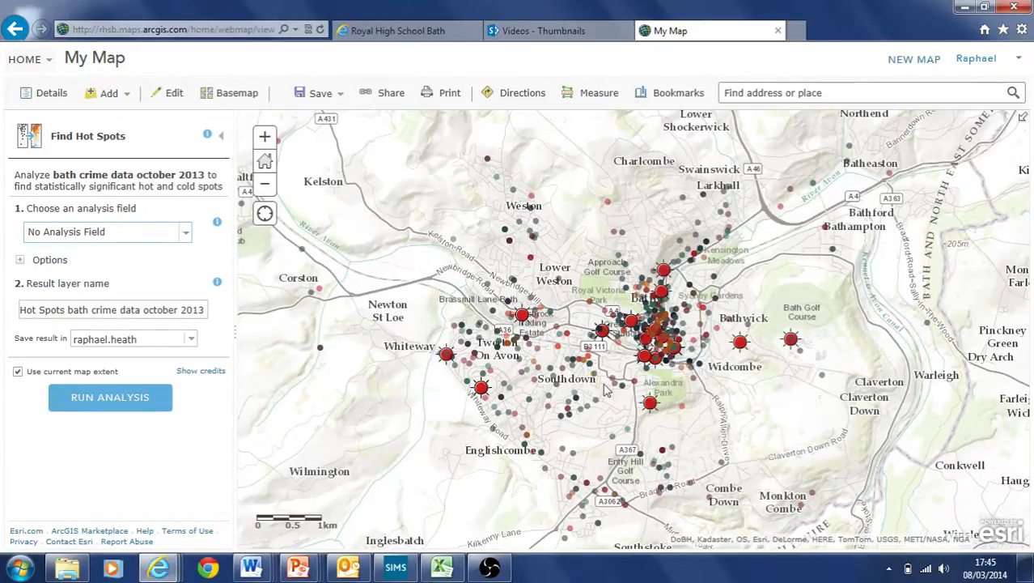
pyautogui.moveTo(611, 381); pyautogui.dragTo(570, 357)
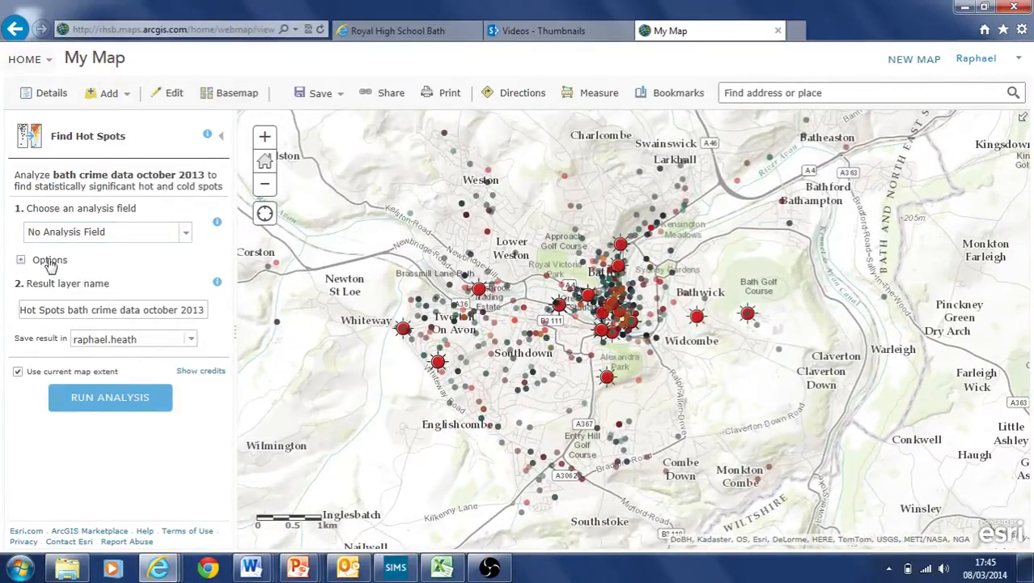
# Expand the hot spot options and draw a bounding polygon around Bath's main crime cluster, from Weston to Combe Down and Larkhall
pyautogui.click(20, 260)
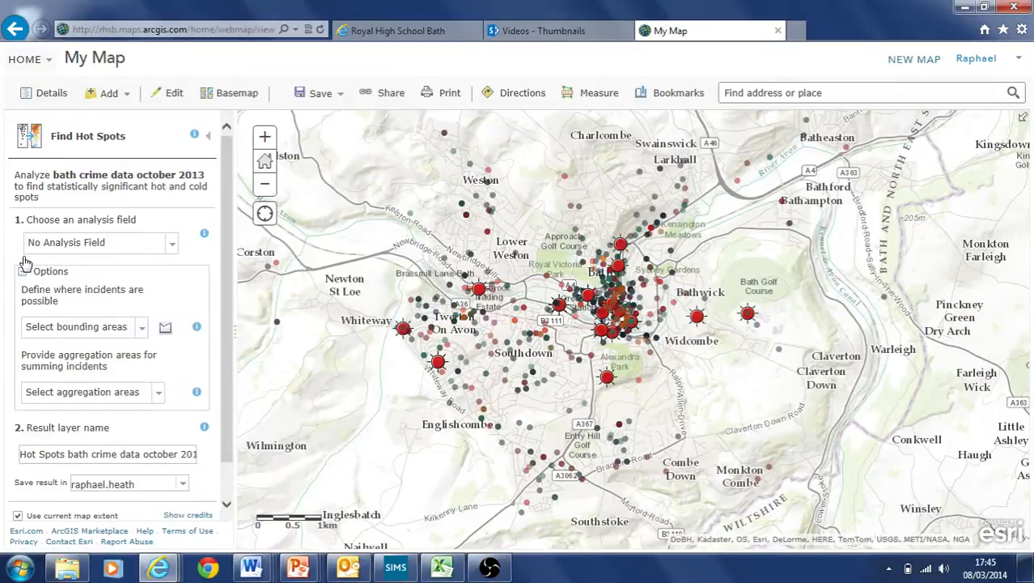
pyautogui.click(23, 271)
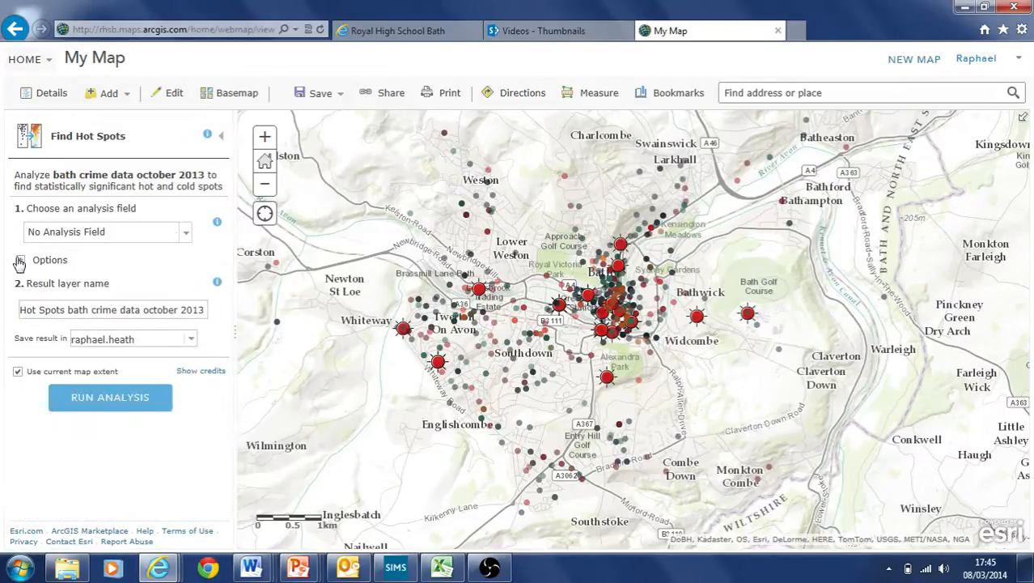
pyautogui.click(21, 261)
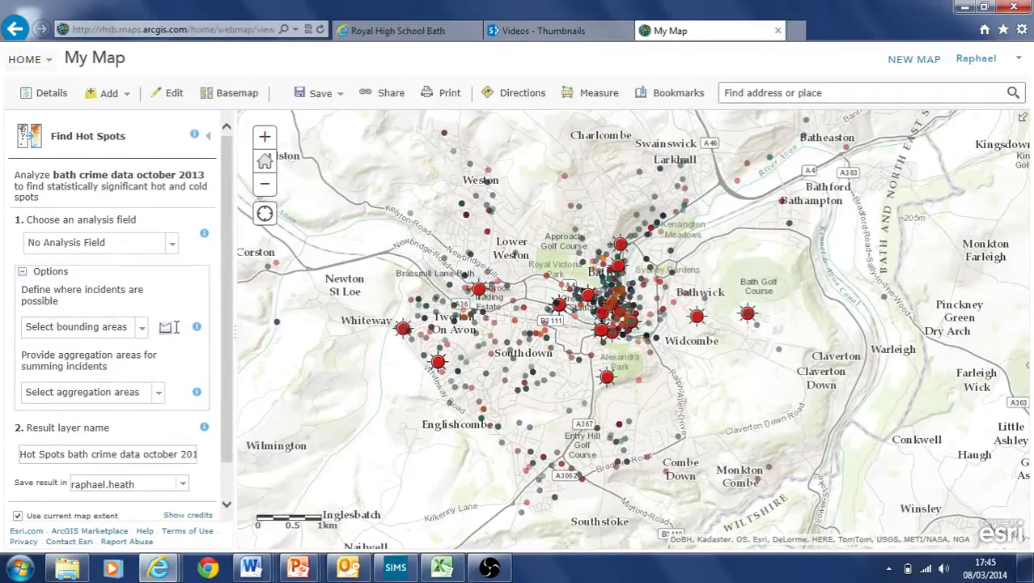
pyautogui.click(440, 129)
pyautogui.click(448, 231)
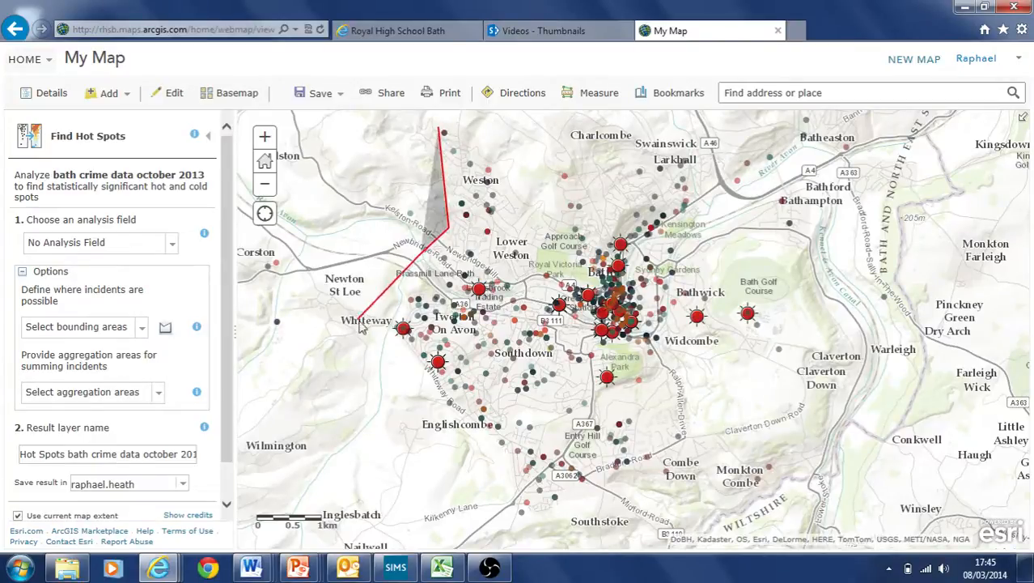
pyautogui.click(376, 335)
pyautogui.click(480, 452)
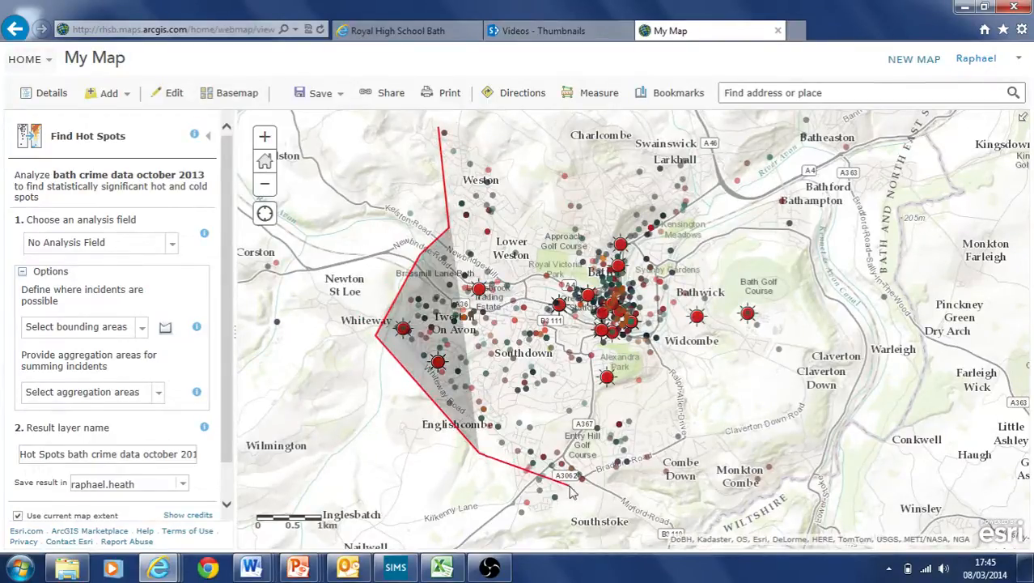
pyautogui.click(607, 502)
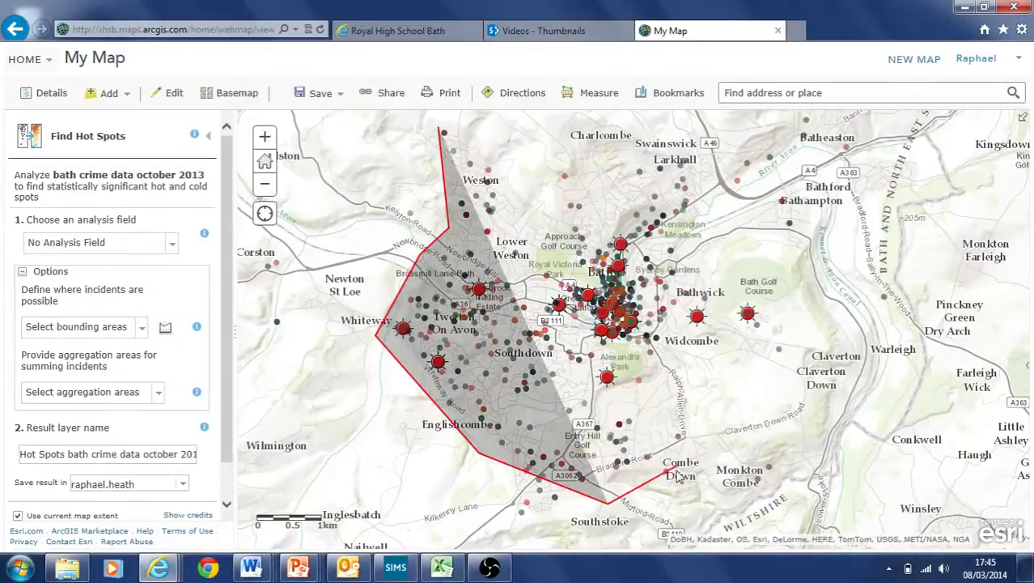
pyautogui.click(710, 457)
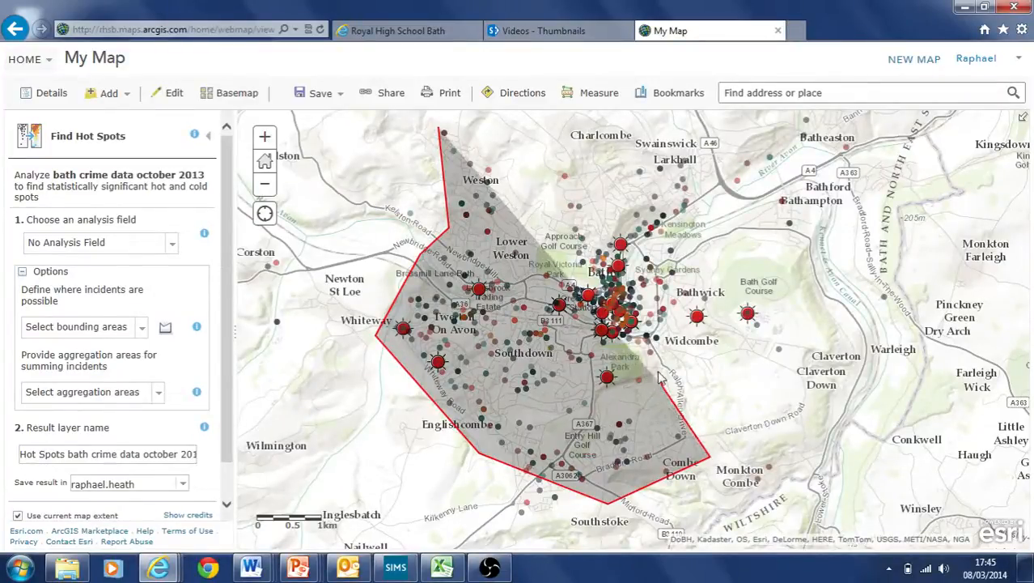
pyautogui.click(661, 377)
pyautogui.click(664, 335)
pyautogui.click(710, 318)
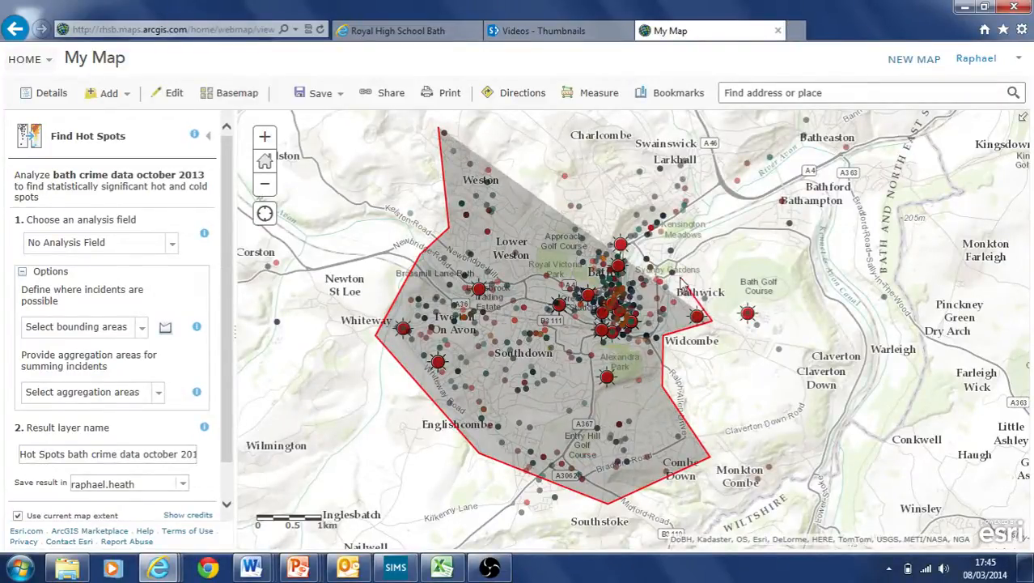
pyautogui.click(704, 195)
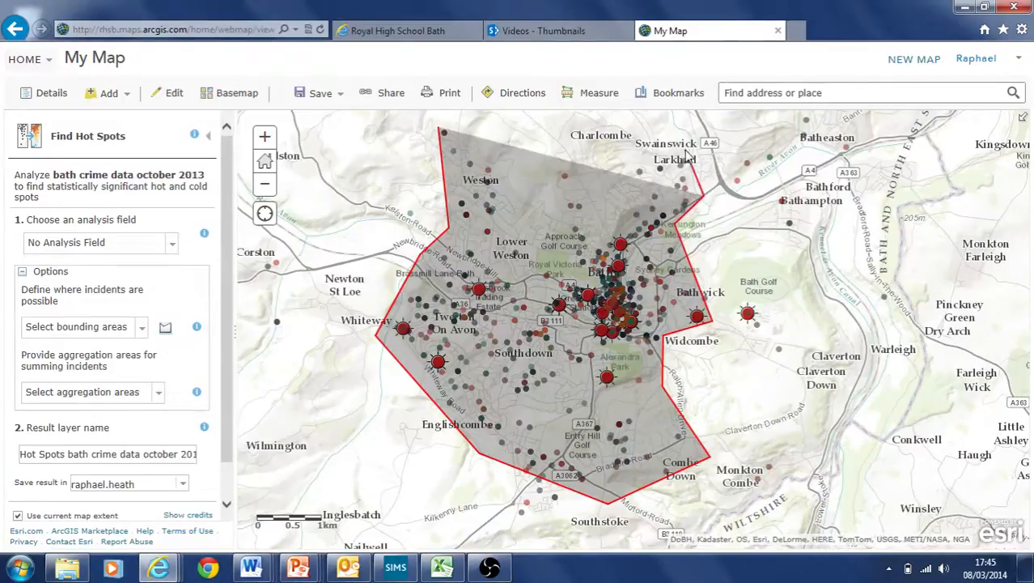
pyautogui.click(686, 151)
pyautogui.click(631, 160)
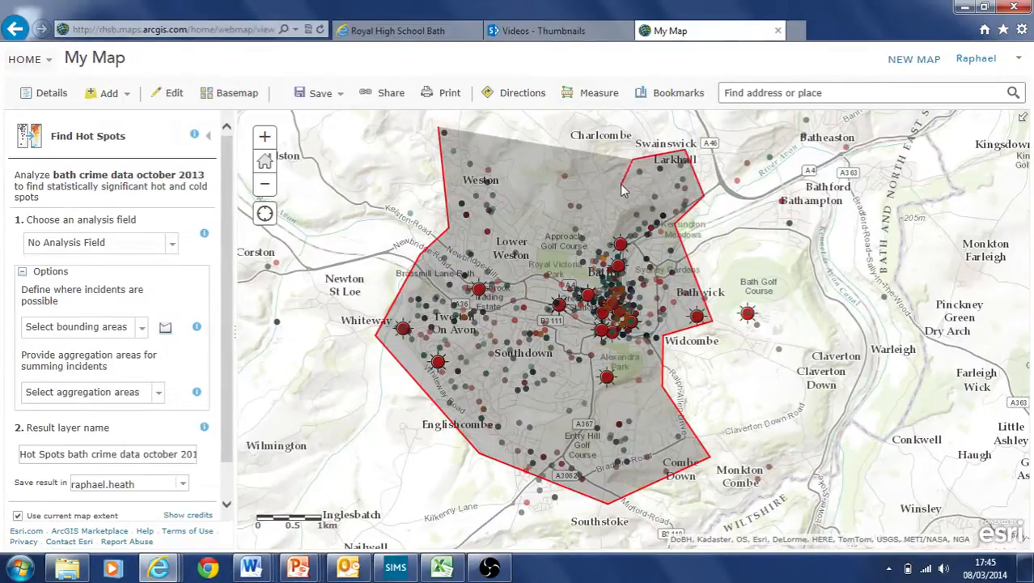
pyautogui.click(613, 229)
pyautogui.click(571, 150)
pyautogui.click(532, 174)
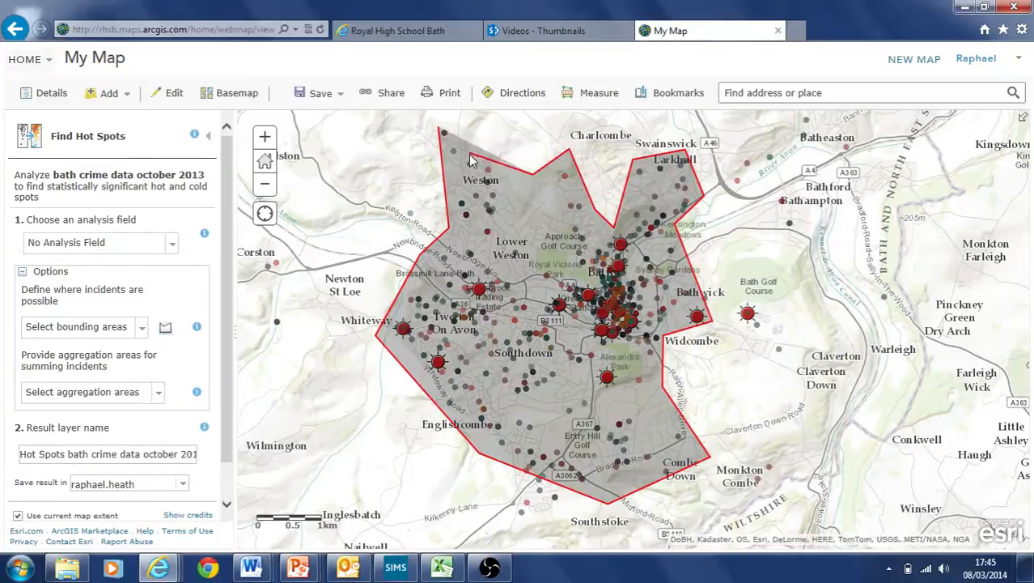
pyautogui.doubleClick(459, 132)
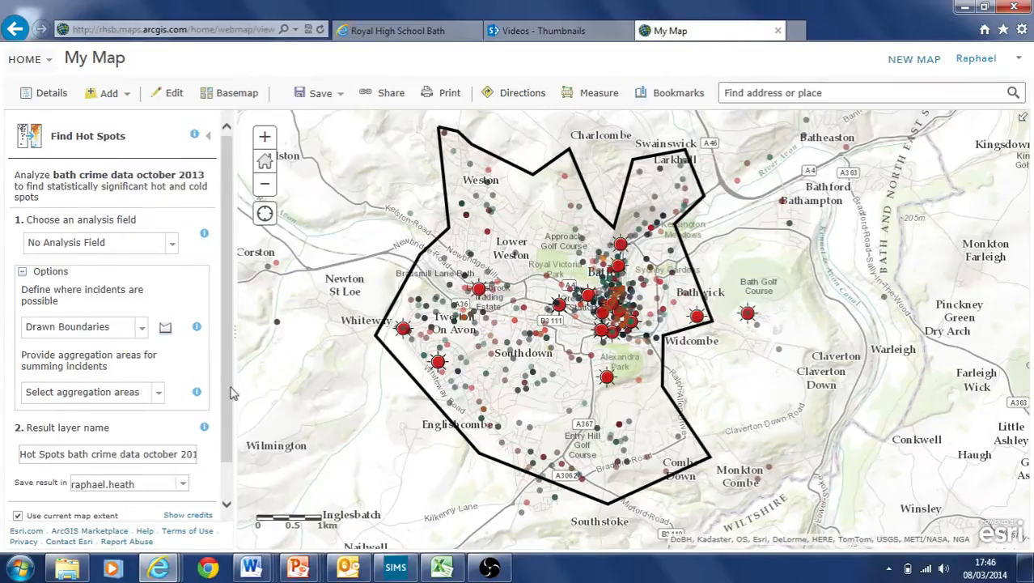
# Name the result layer "test bath crime oct 13 hot spots" and choose the test folder for saving it
pyautogui.scroll(-1, 230, 437)
pyautogui.moveTo(23, 413); pyautogui.dragTo(236, 416)
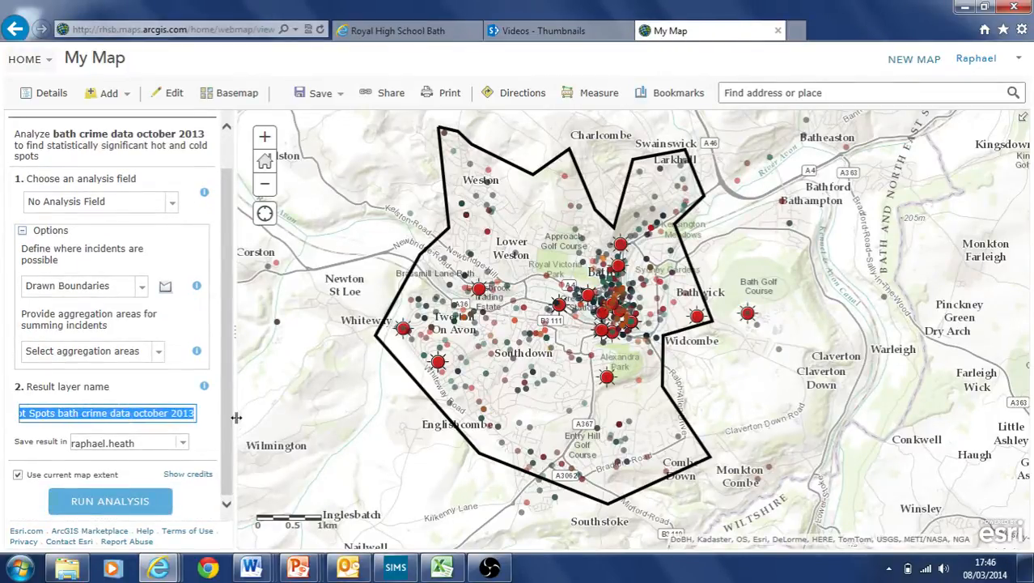
pyautogui.press('BackSpace')
pyautogui.write('test')
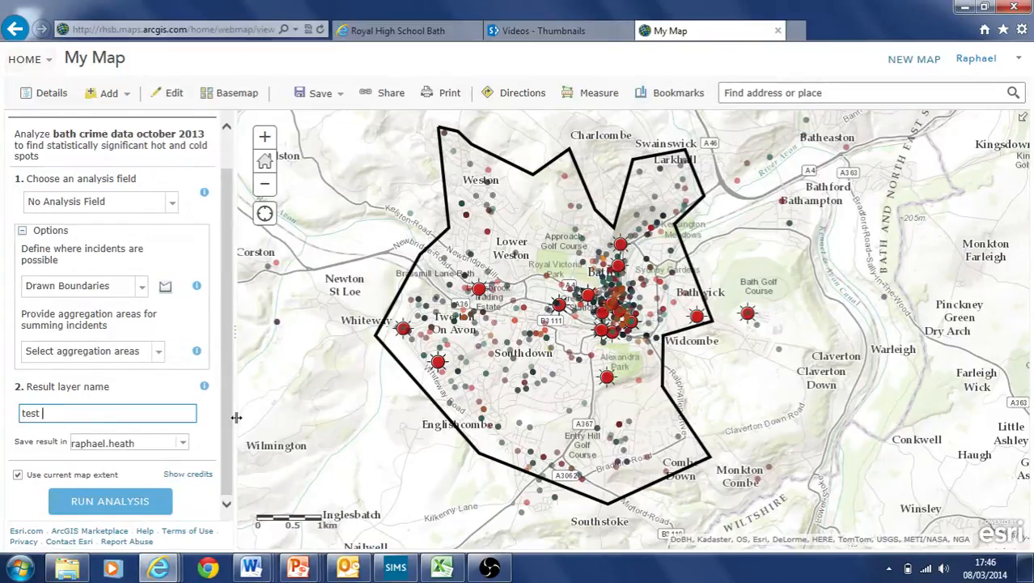
pyautogui.write(' bath crime oct')
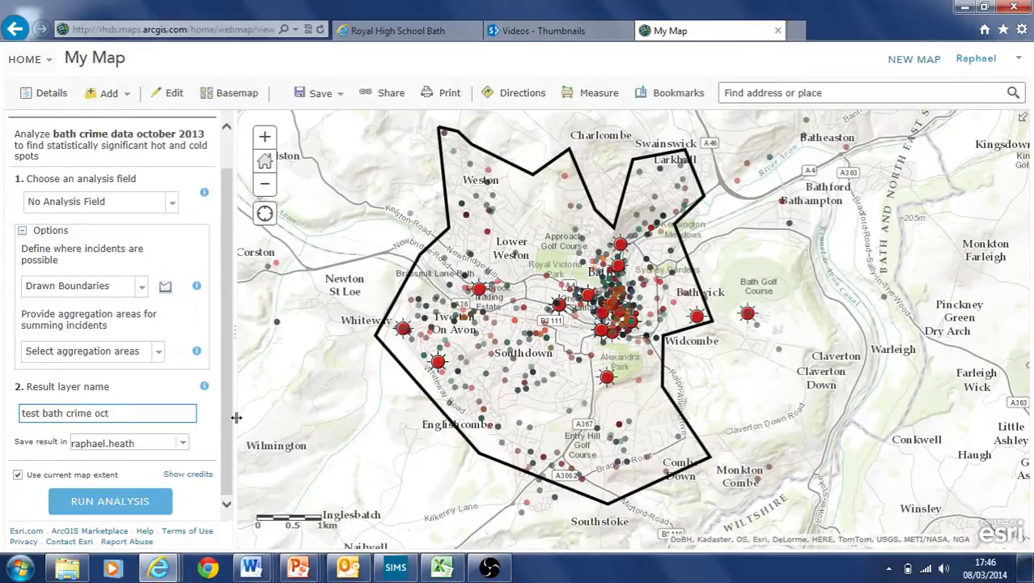
pyautogui.write(' 13 hot sppo')
pyautogui.write('spots')
pyautogui.click(183, 443)
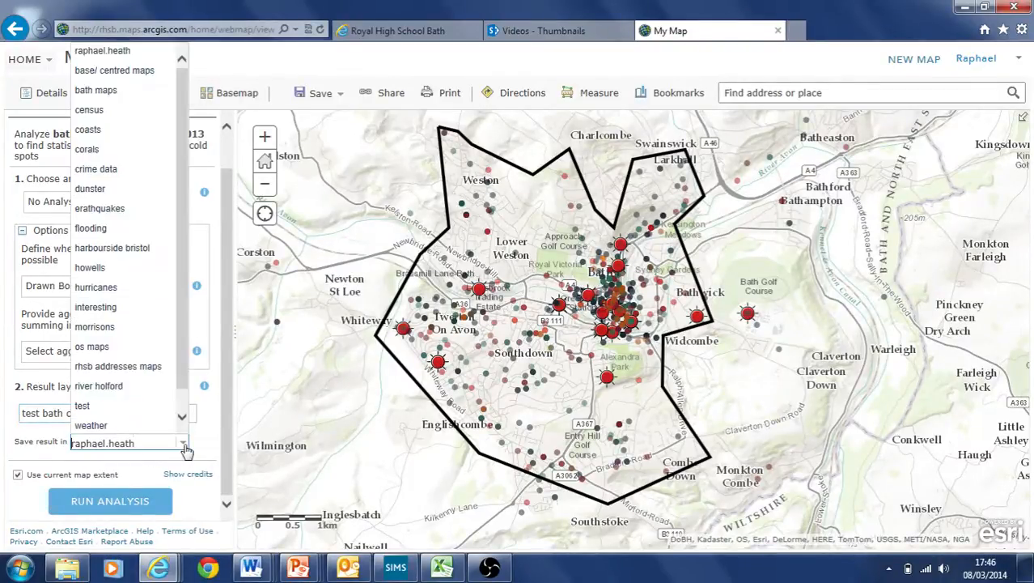
pyautogui.click(88, 406)
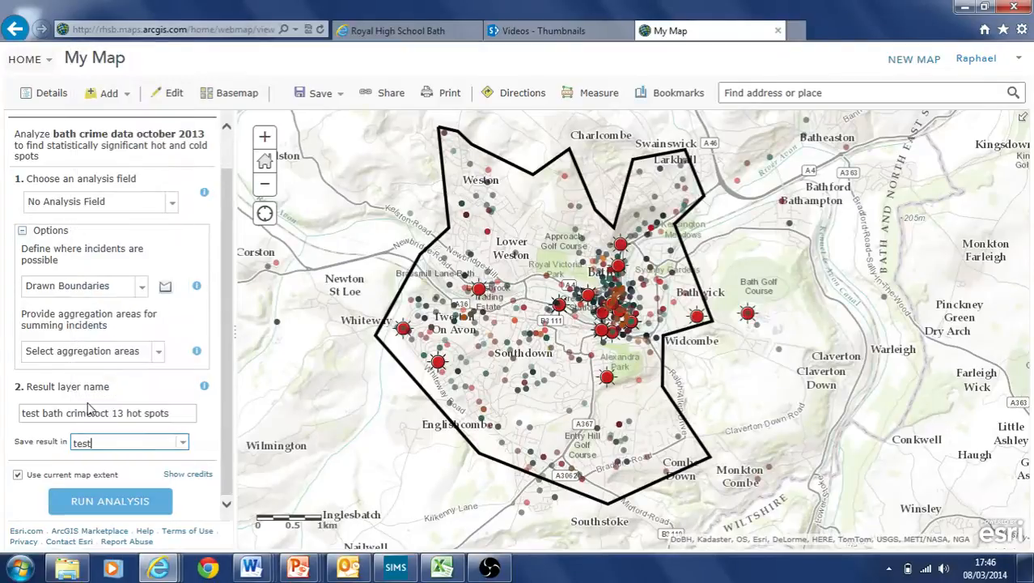
pyautogui.moveTo(223, 422); pyautogui.dragTo(226, 444)
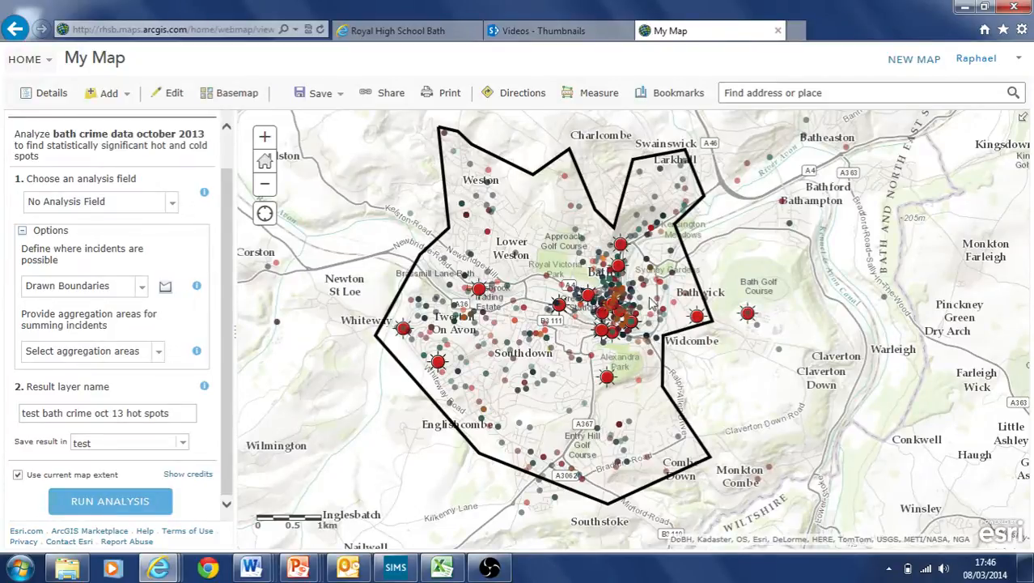
# Check the credit usage report and run the hot spot analysis within the drawn boundaries
pyautogui.click(189, 475)
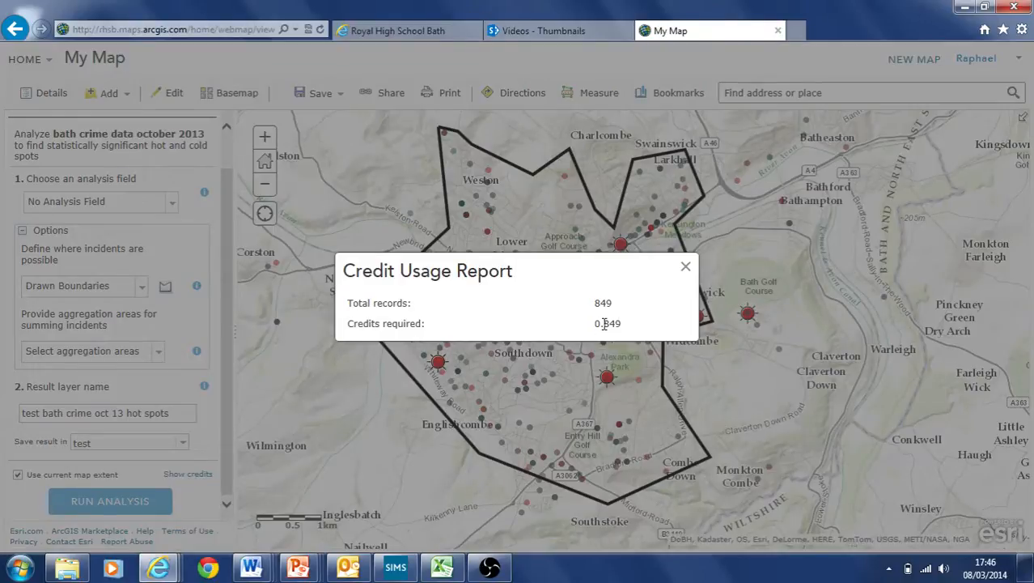
pyautogui.click(685, 269)
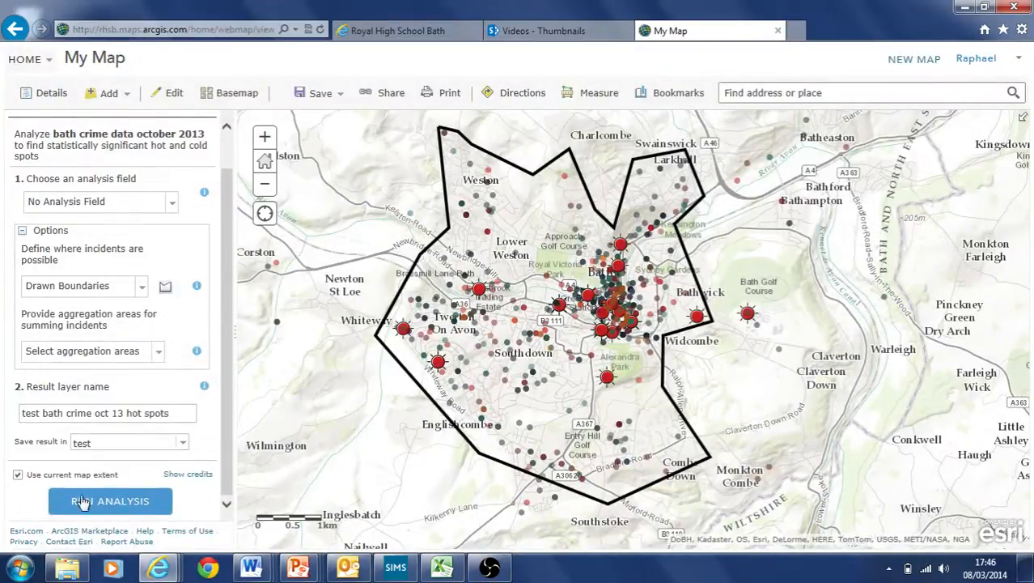
pyautogui.click(126, 503)
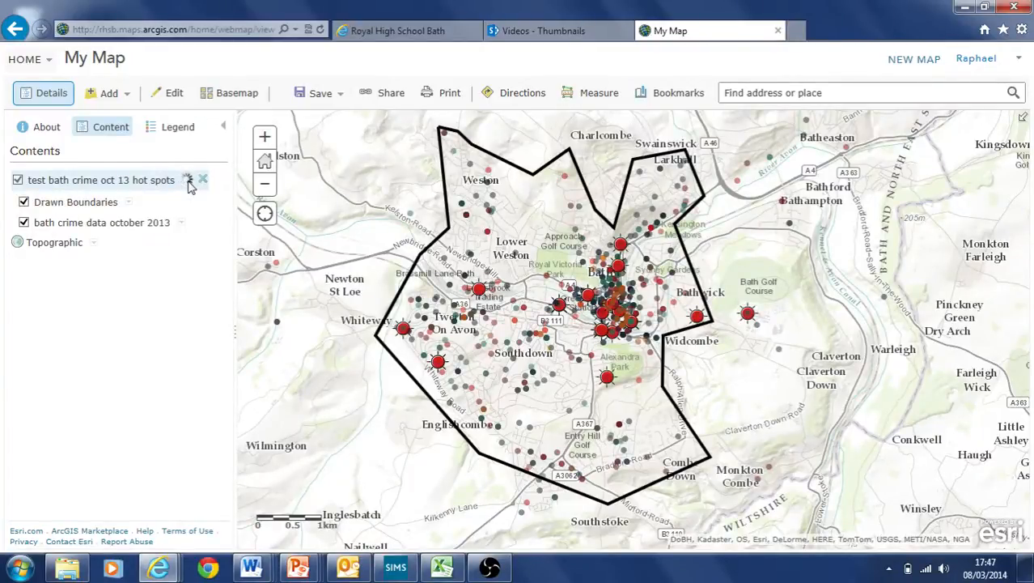
pyautogui.click(203, 180)
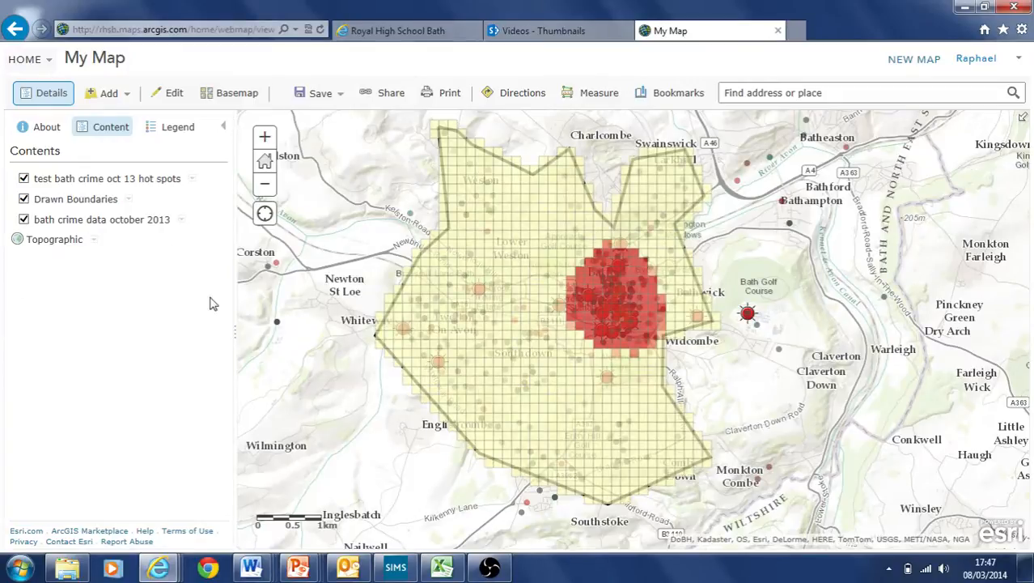
# Expand the legend of the test bath crime oct 13 hot spots layer and open its symbol settings
pyautogui.click(136, 183)
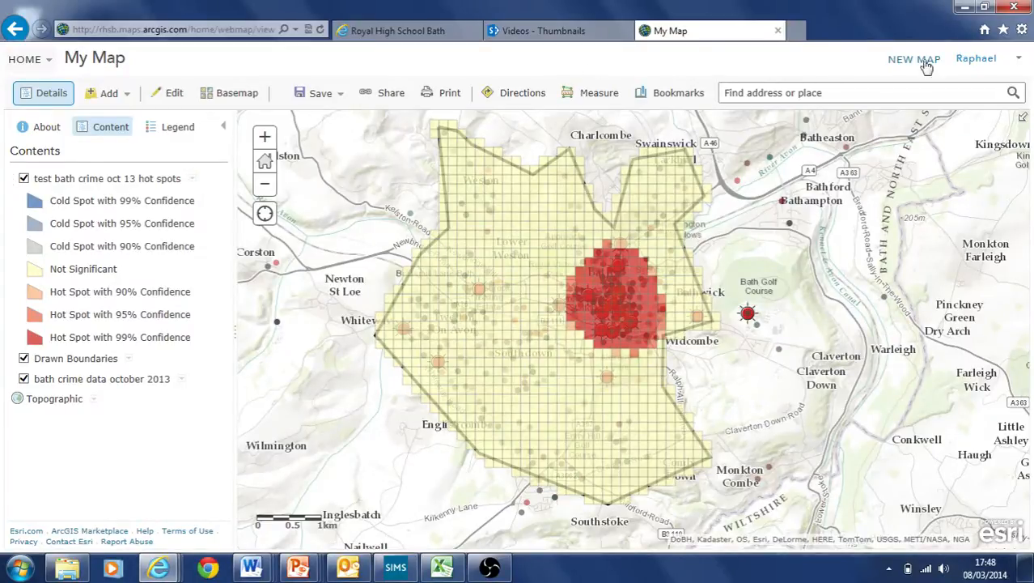
pyautogui.click(971, 59)
pyautogui.click(193, 180)
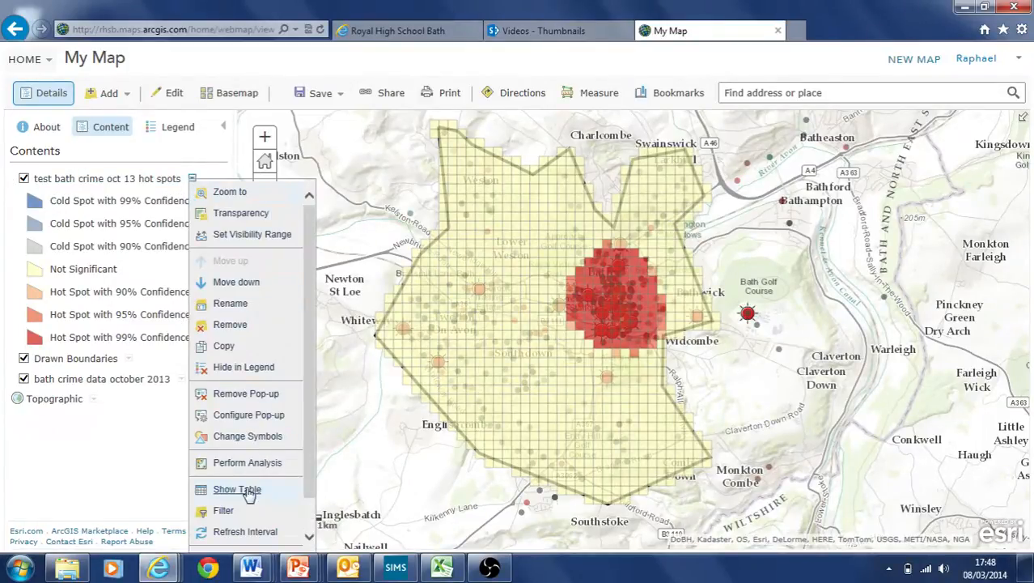
pyautogui.click(247, 436)
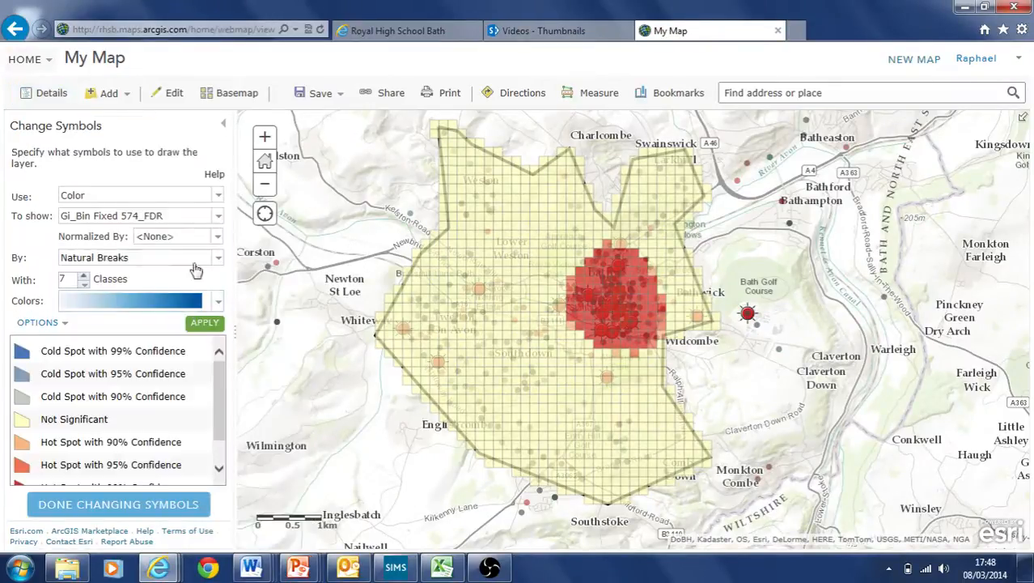
# Set the hot spot layer's color symbols to show the Join_Count field
pyautogui.click(220, 198)
pyautogui.click(218, 195)
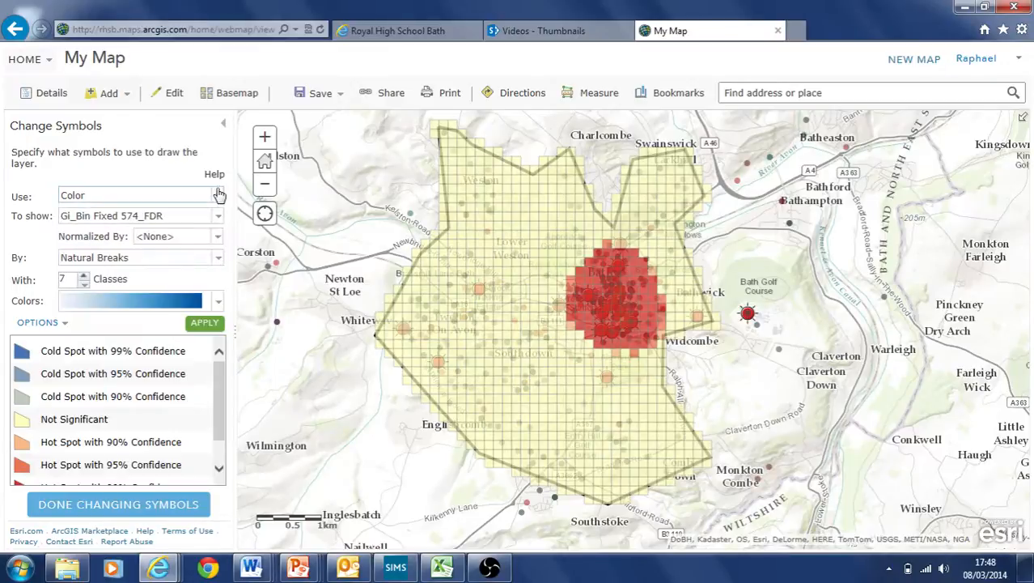
pyautogui.click(218, 195)
pyautogui.click(219, 196)
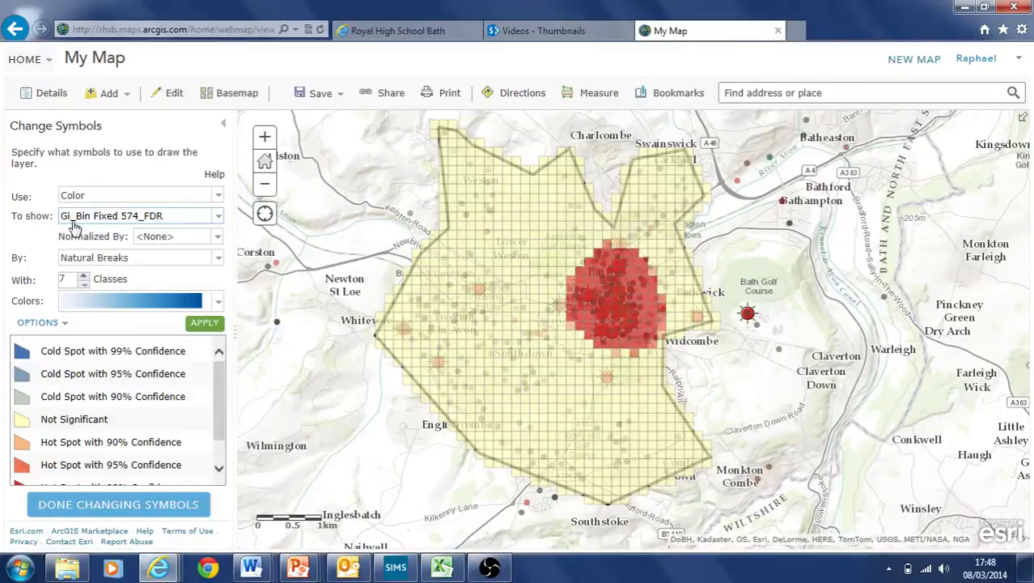
pyautogui.click(219, 217)
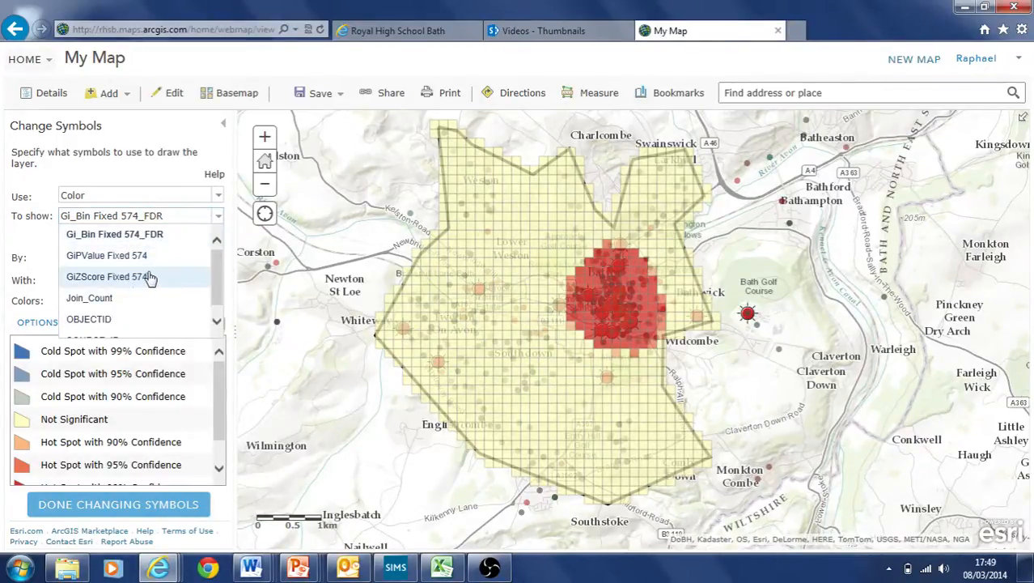
pyautogui.click(104, 299)
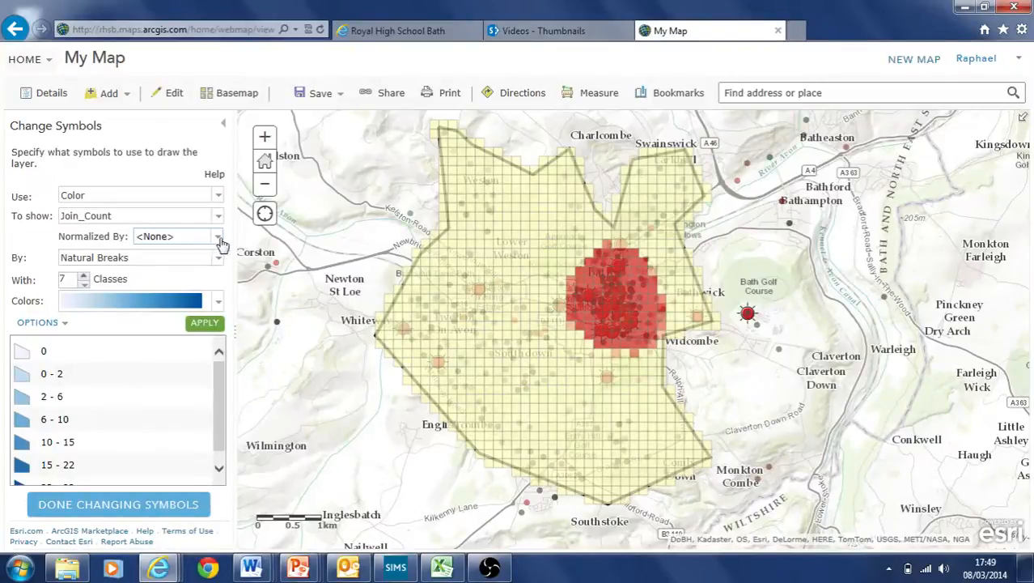
# Choose the red-yellow-green color ramp, flip its colors so high counts are red, and apply it to the hot spot layer
pyautogui.click(218, 301)
pyautogui.scroll(-3, 218, 381)
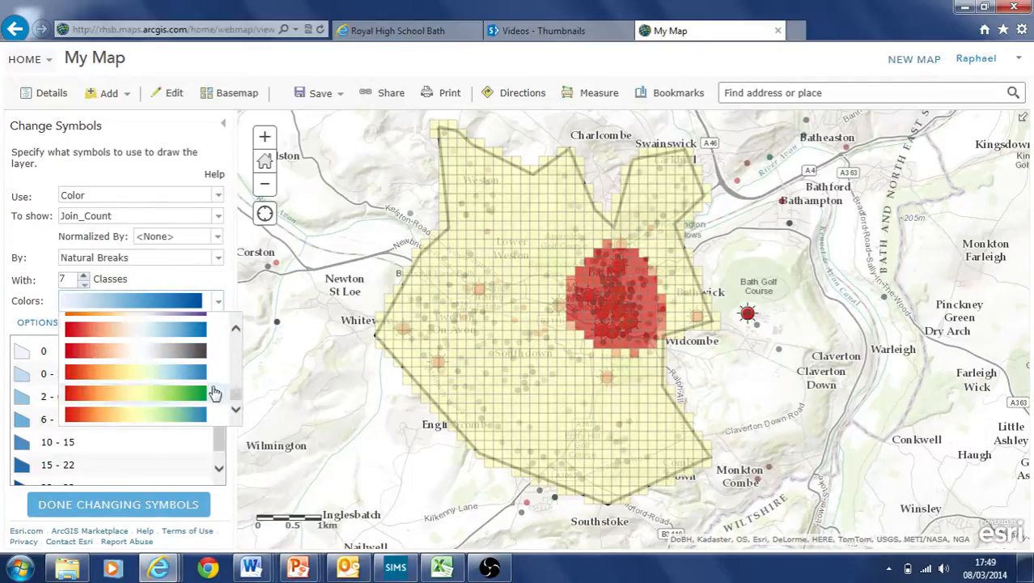
pyautogui.click(152, 393)
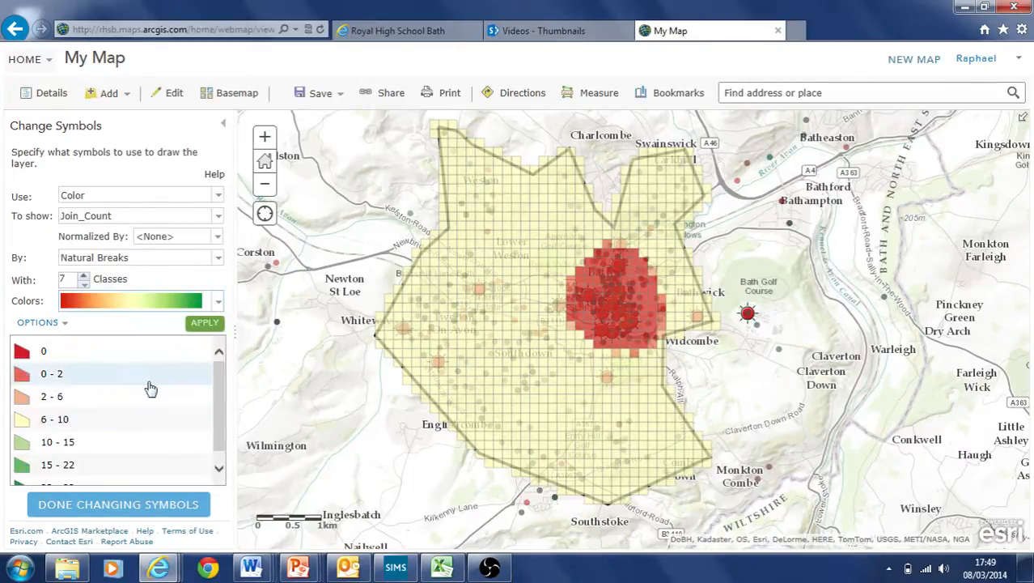
pyautogui.click(65, 323)
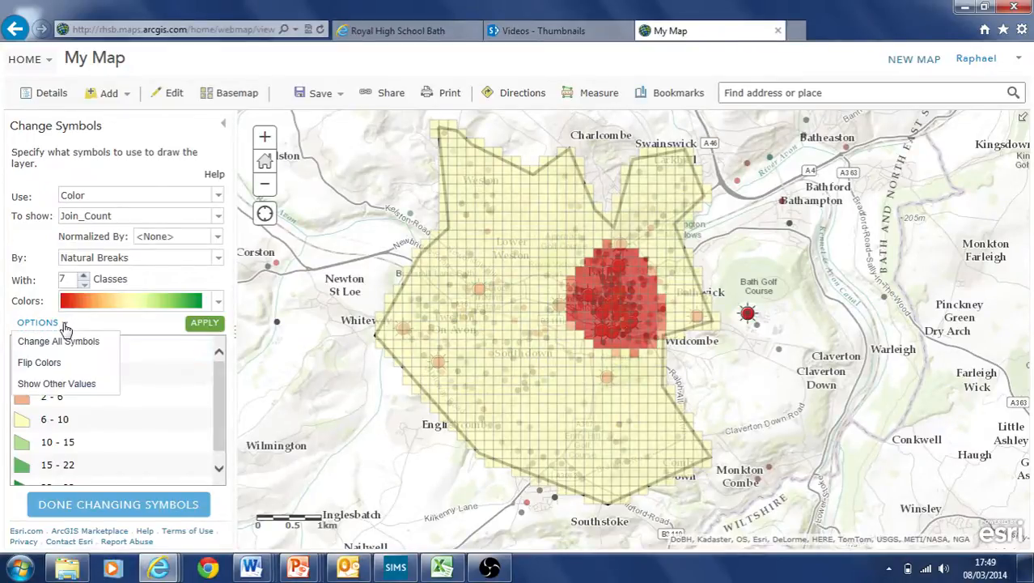
pyautogui.click(57, 361)
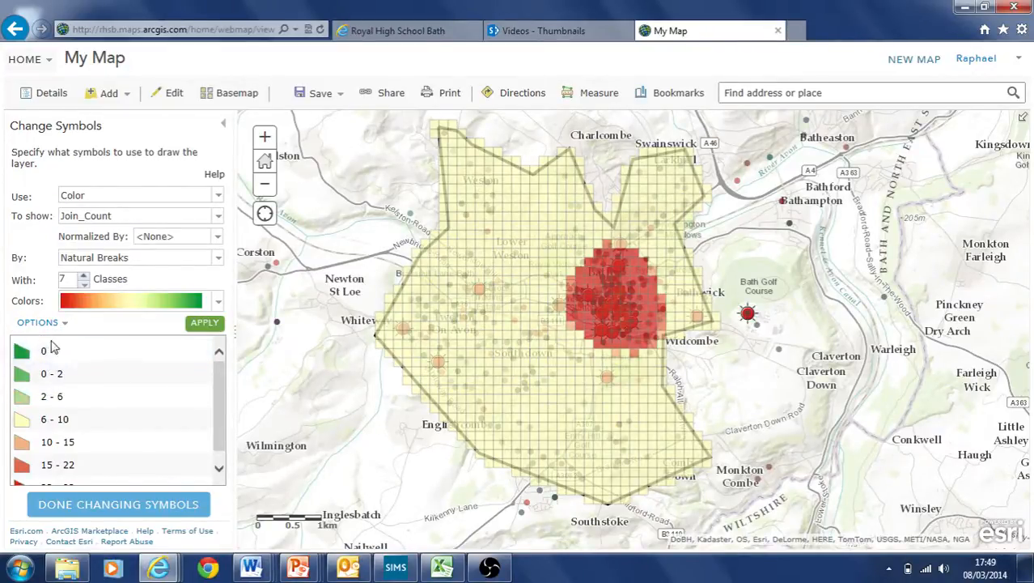
pyautogui.click(203, 323)
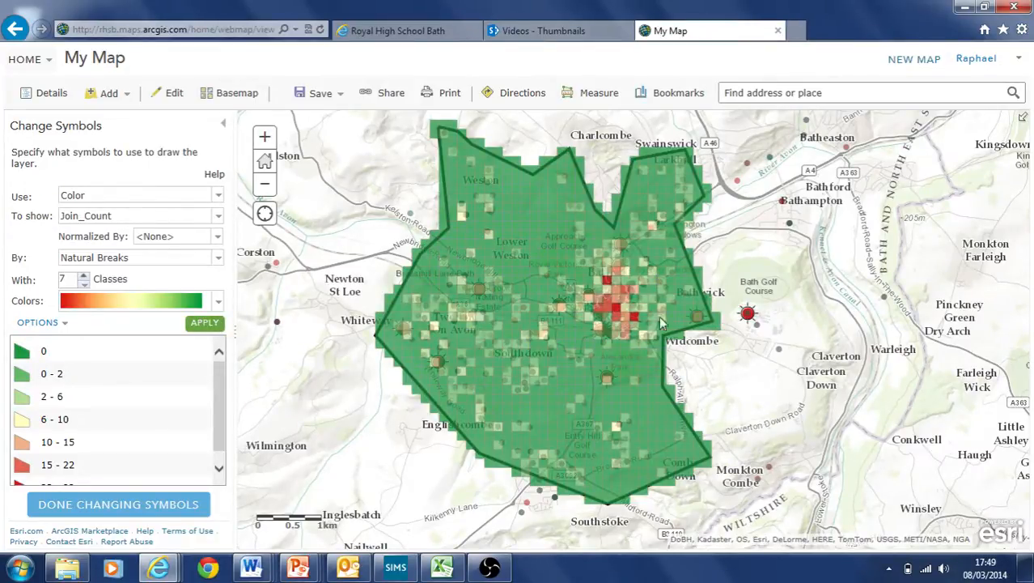
# Inspect the hot spot summary of a dark red grid cell in central Bath
pyautogui.click(606, 280)
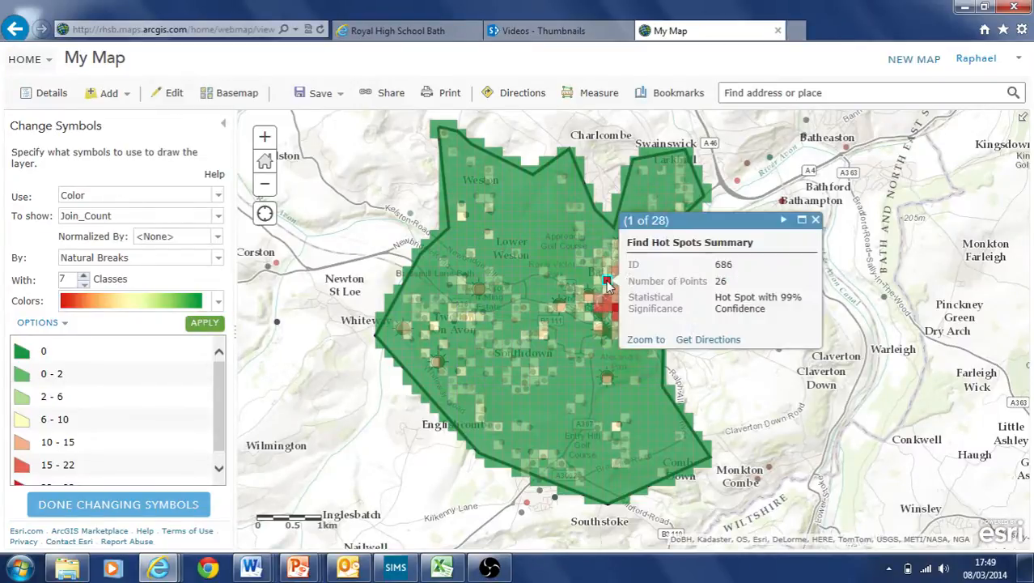
# Close the open summary and inspect the hot spot summary of a green grid cell south-east of Weston
pyautogui.click(816, 220)
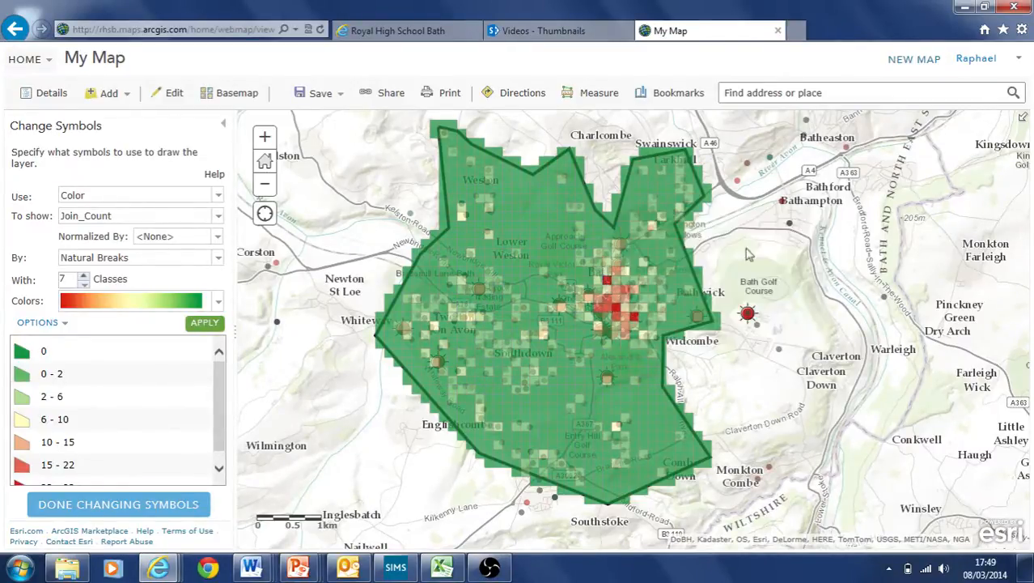
pyautogui.click(513, 222)
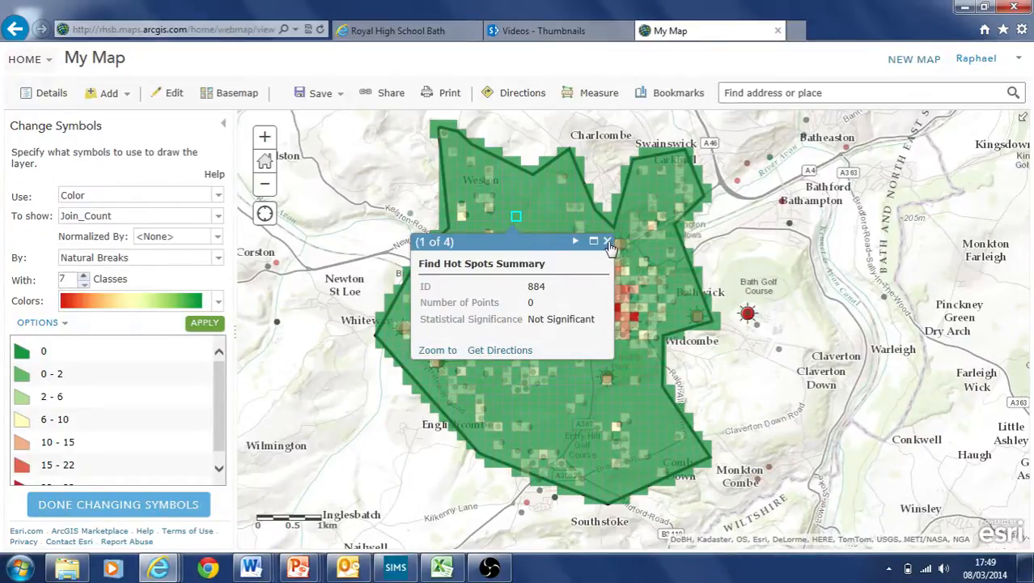
pyautogui.click(608, 243)
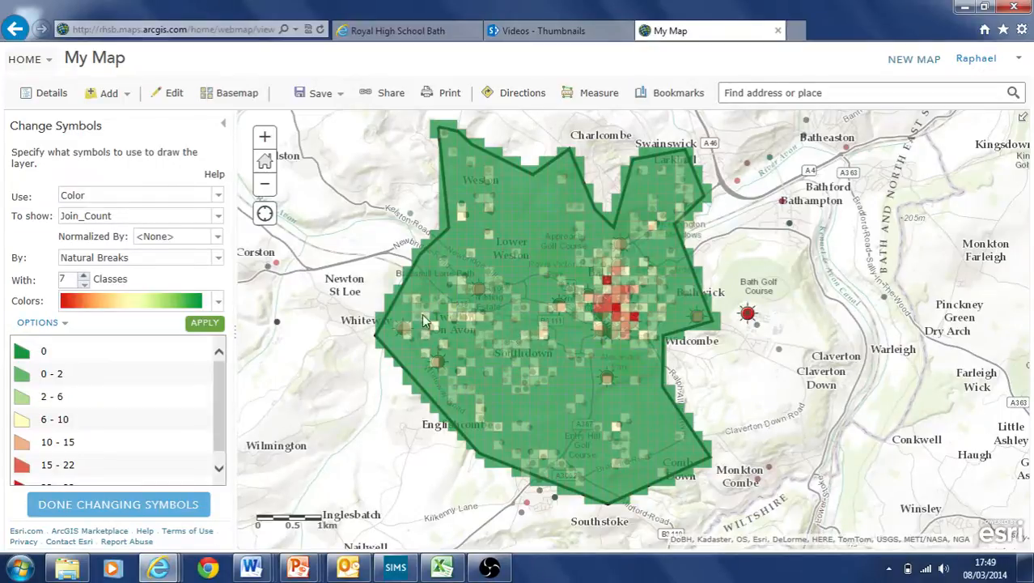
# Restyle the hot spot layer to show the GiZScore Fixed 574 field, check its class ranges and finish changing symbols
pyautogui.click(219, 216)
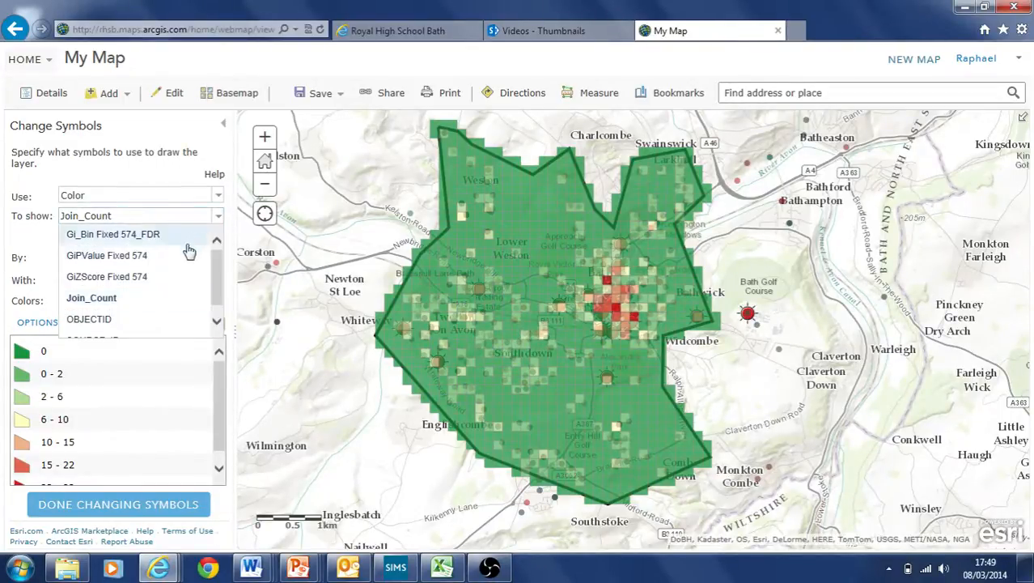
pyautogui.click(104, 279)
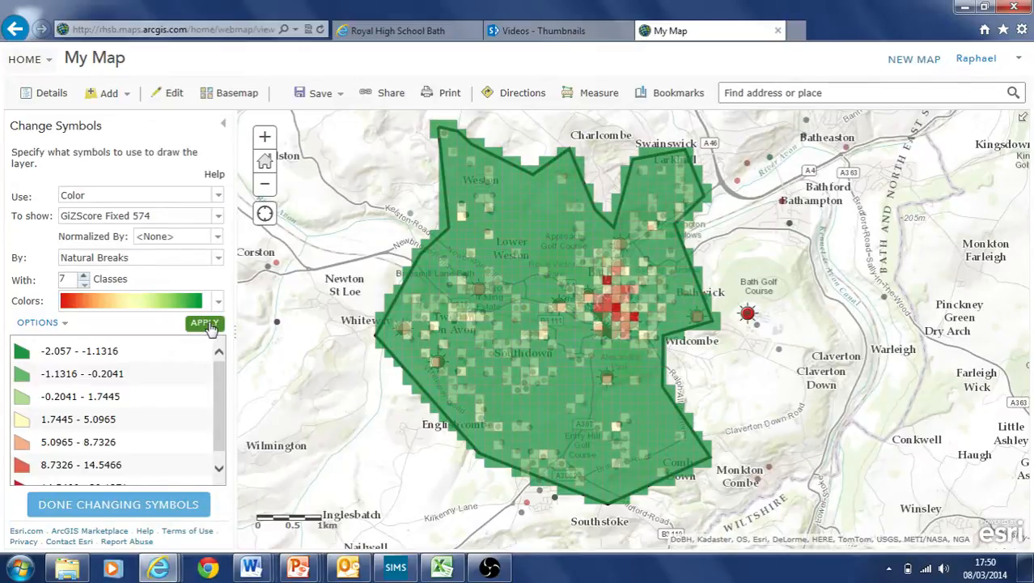
pyautogui.click(205, 323)
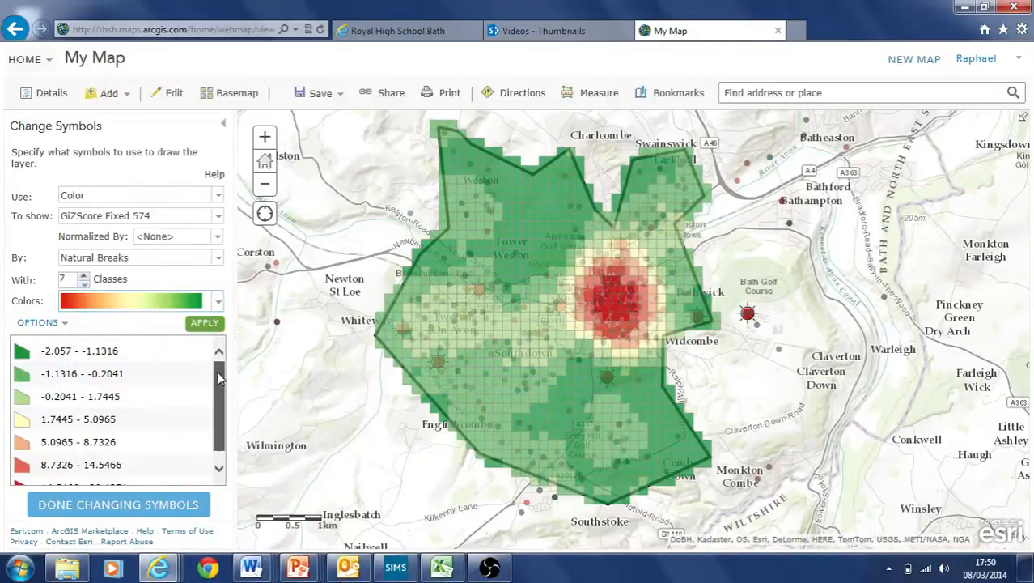
pyautogui.moveTo(220, 378); pyautogui.dragTo(220, 387)
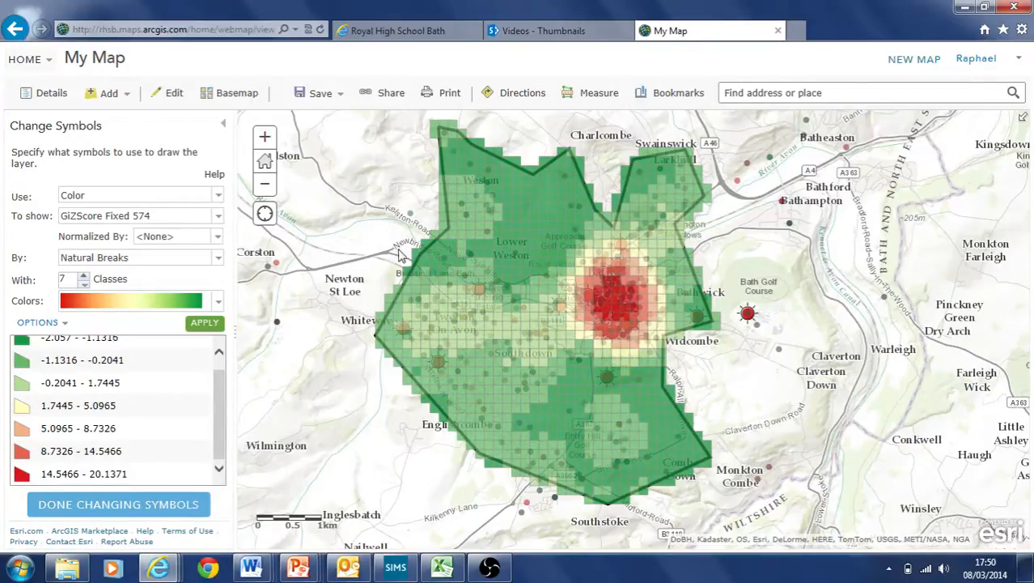
pyautogui.click(81, 505)
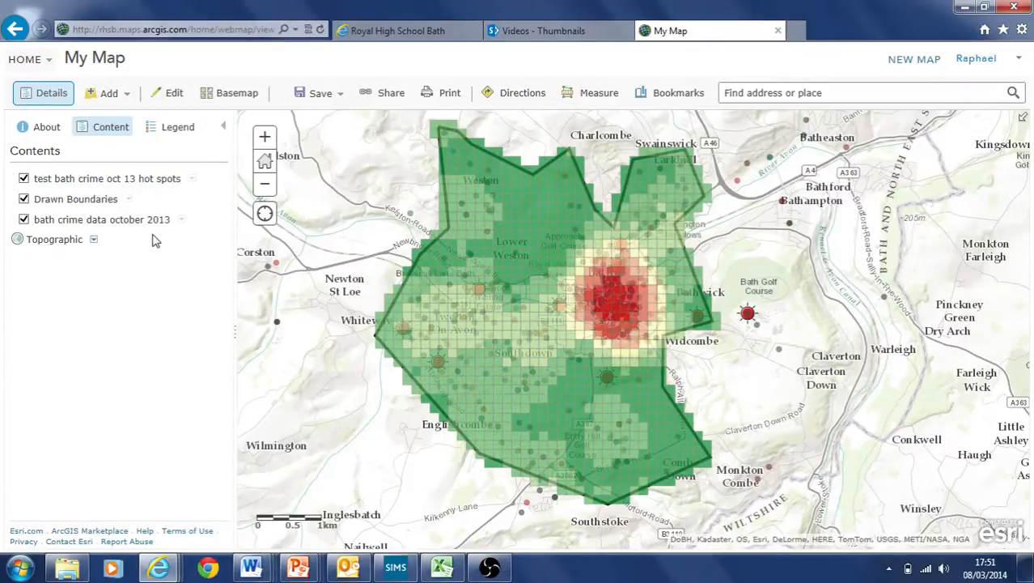
# Hide the test bath crime oct 13 hot spots and Drawn Boundaries layers
pyautogui.click(24, 179)
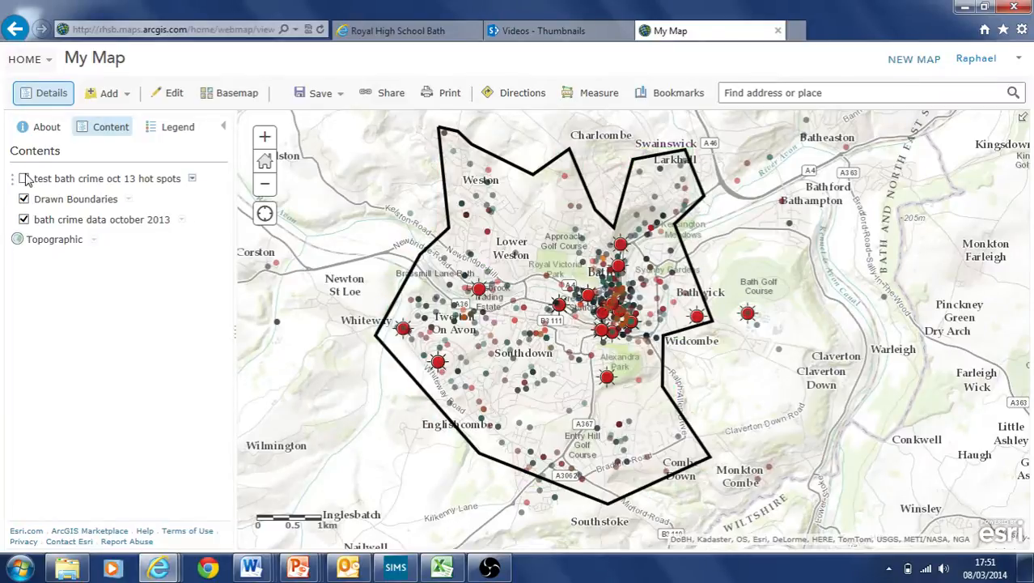
pyautogui.click(24, 199)
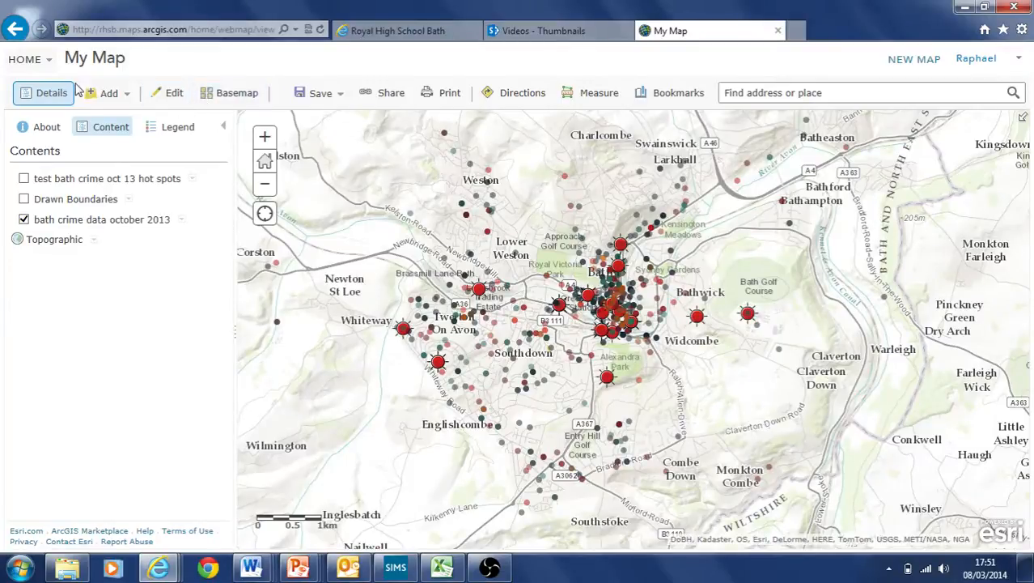
# Search the organization's layers for "pubs" and add the pubs in bath layer to the map
pyautogui.click(132, 96)
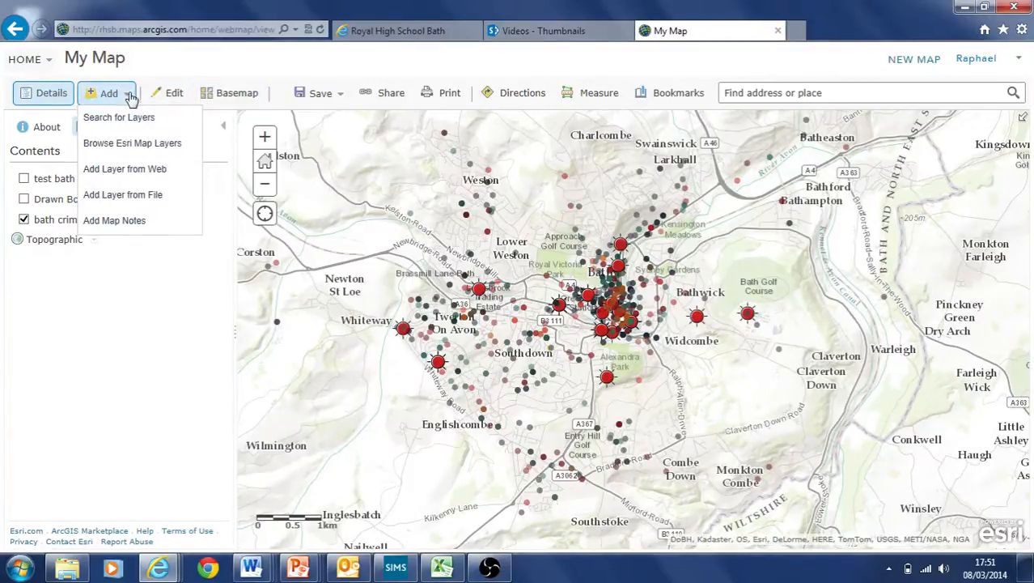
pyautogui.click(131, 120)
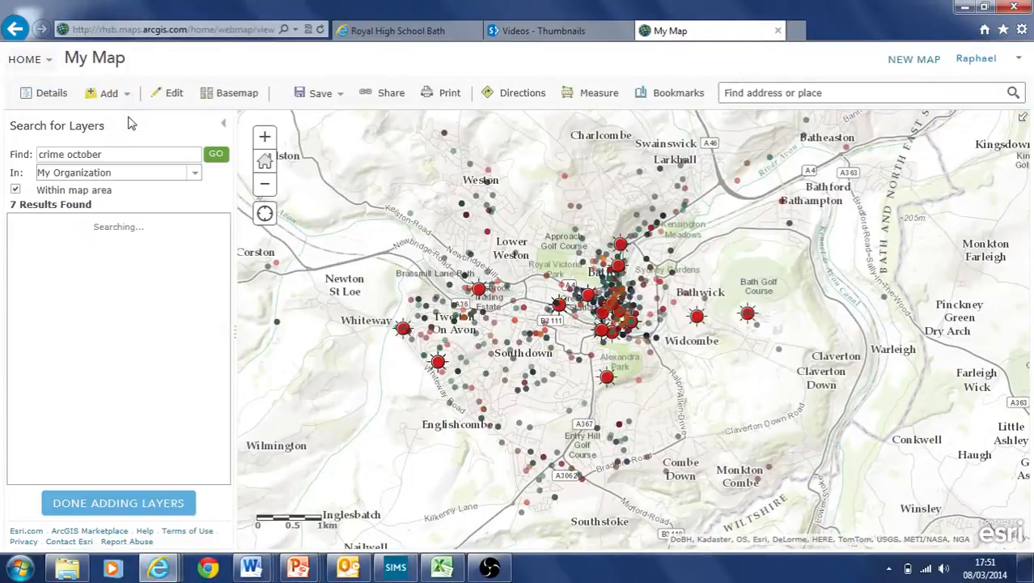
pyautogui.moveTo(118, 154); pyautogui.dragTo(2, 140)
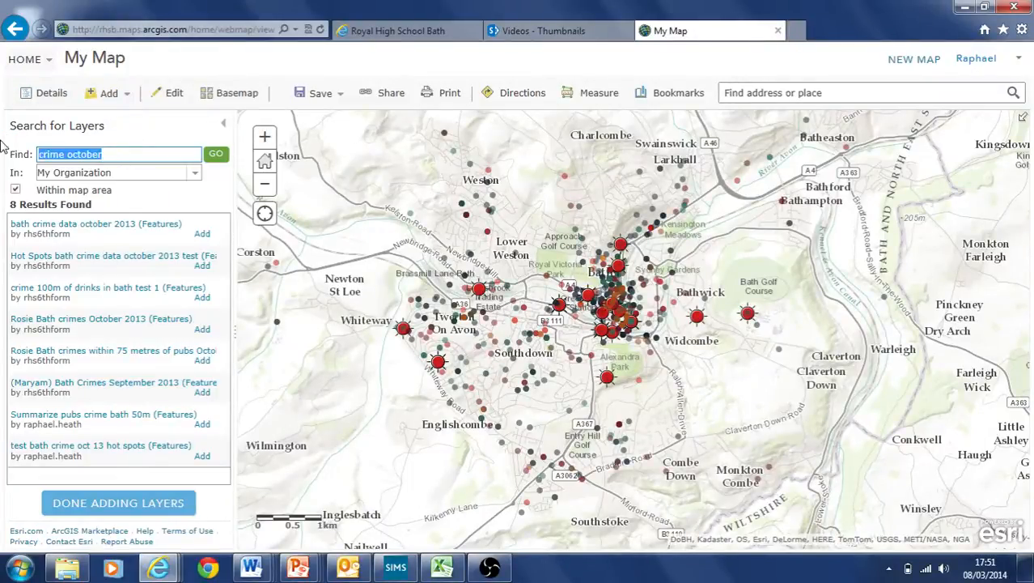
pyautogui.write('pub')
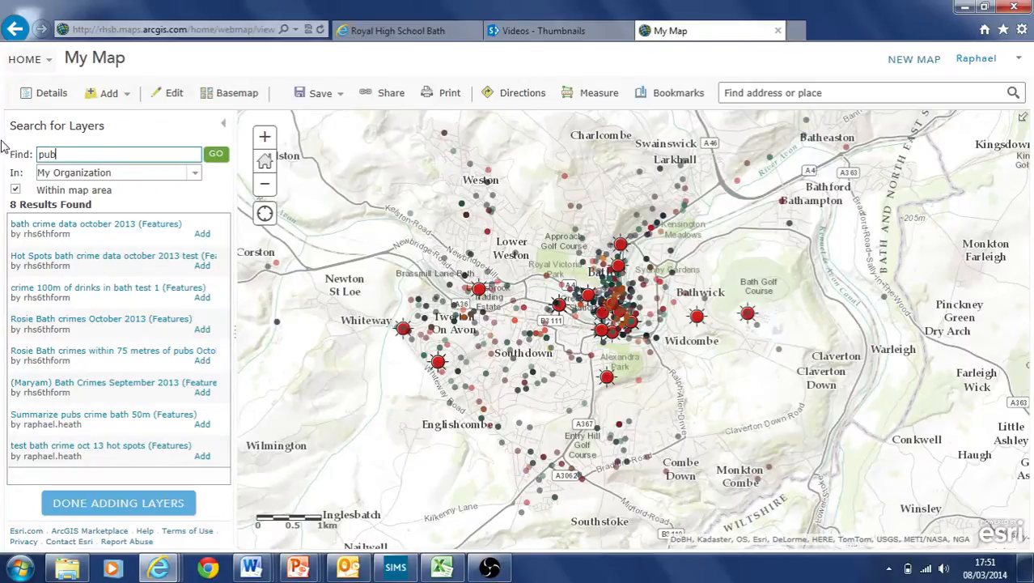
pyautogui.write('s')
pyautogui.press('Return')
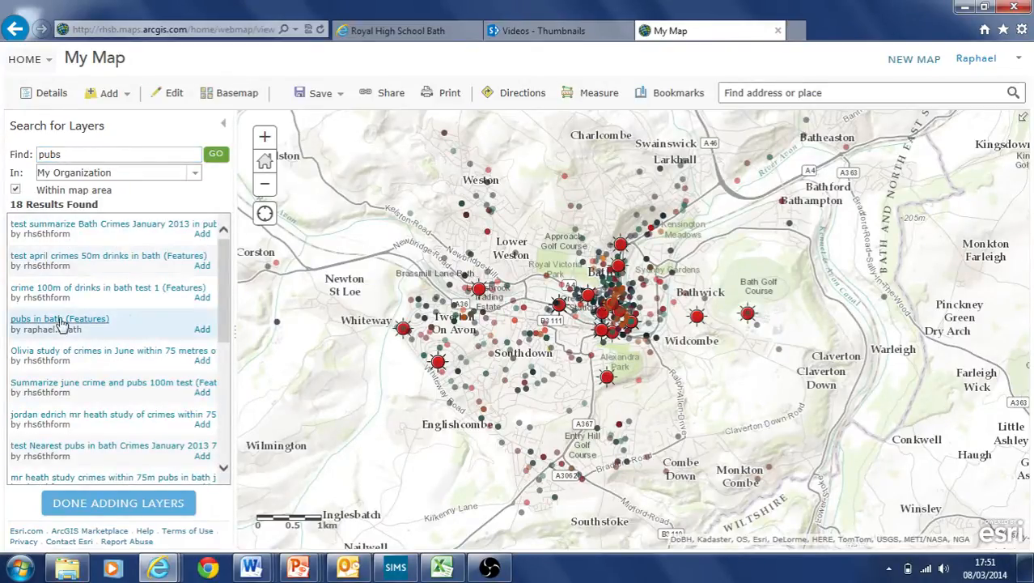
pyautogui.click(201, 331)
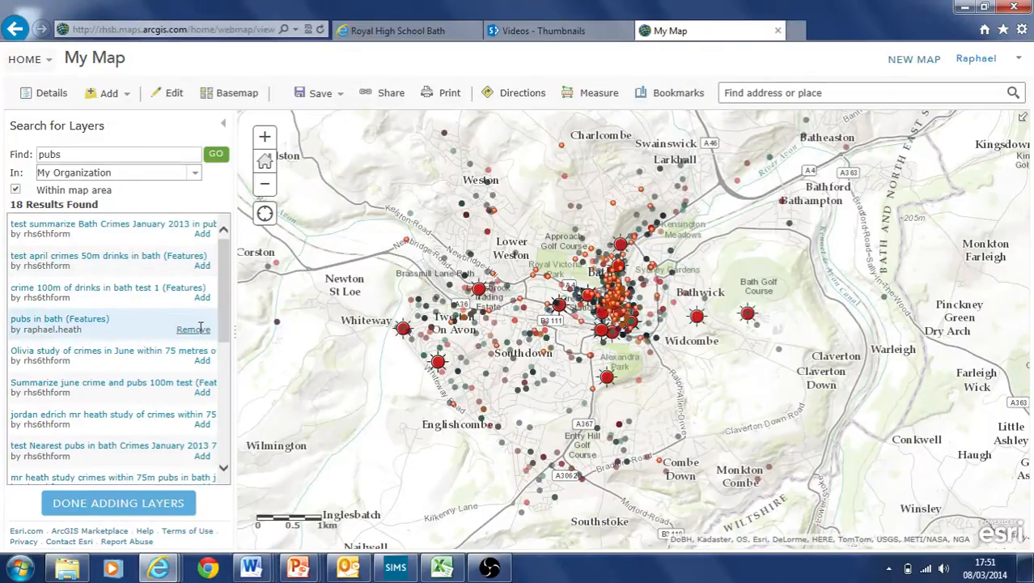
pyautogui.click(104, 508)
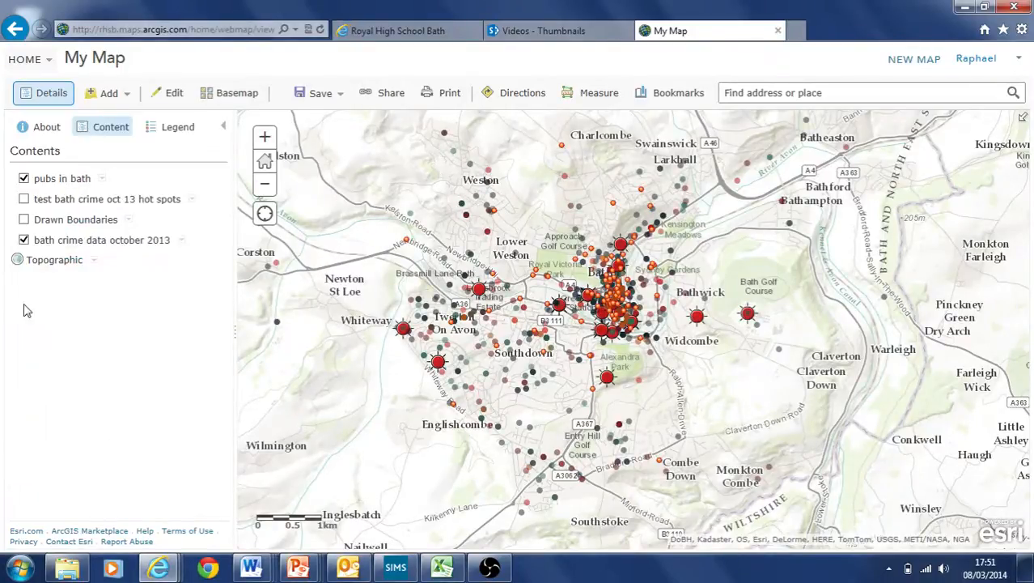
# Hide the bath crime data october 2013 layer and inspect the details of a pub beside Approach Golf Course
pyautogui.click(23, 239)
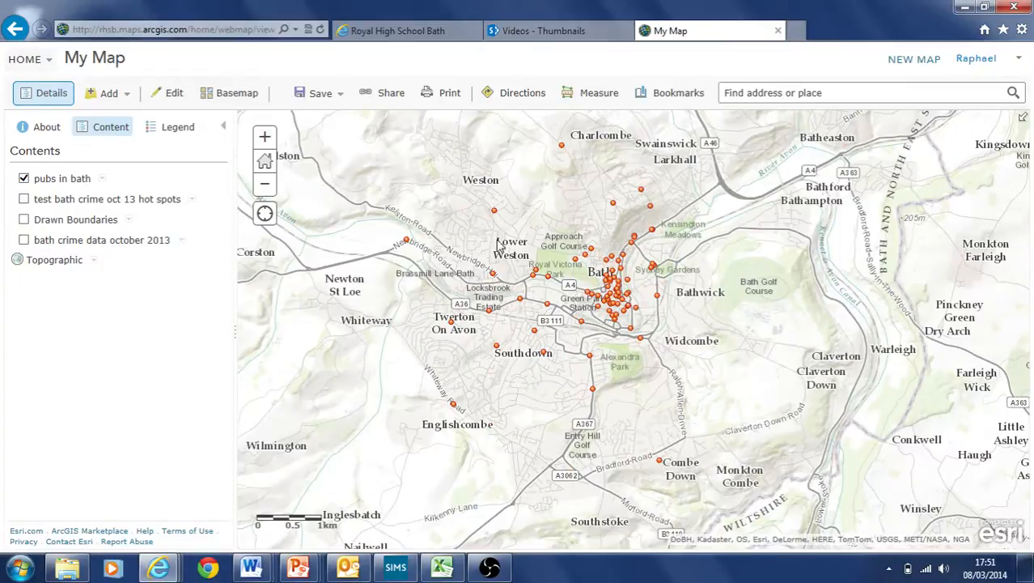
pyautogui.click(592, 250)
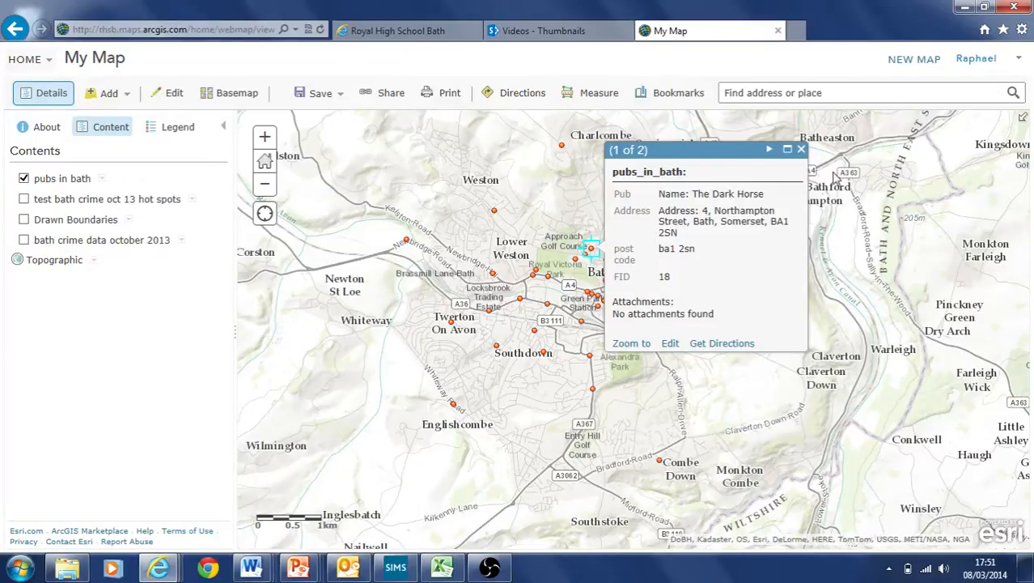
pyautogui.click(801, 149)
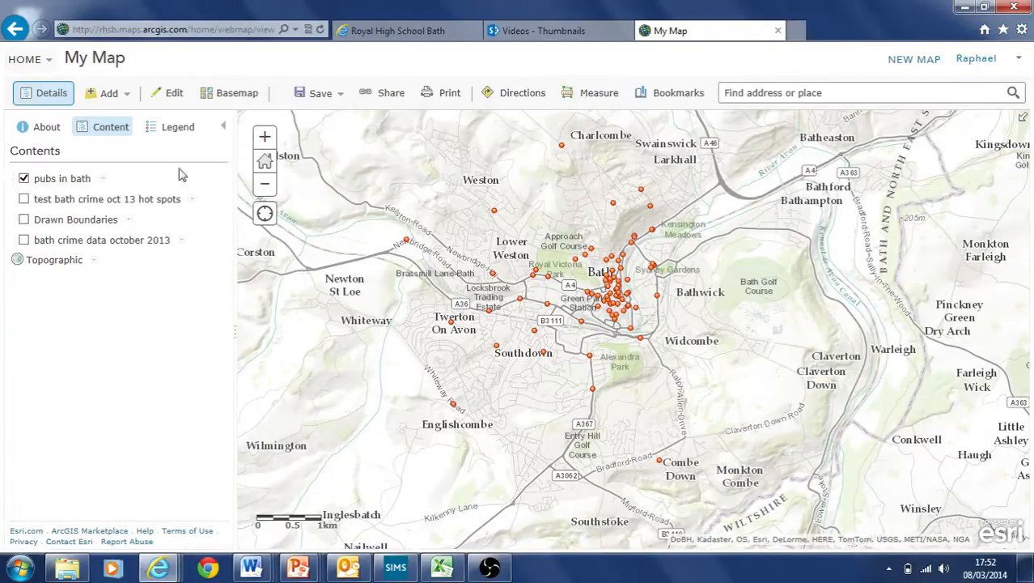
# Show the bath crime data october 2013 layer again and open the analysis tools for the pubs in bath layer
pyautogui.click(264, 138)
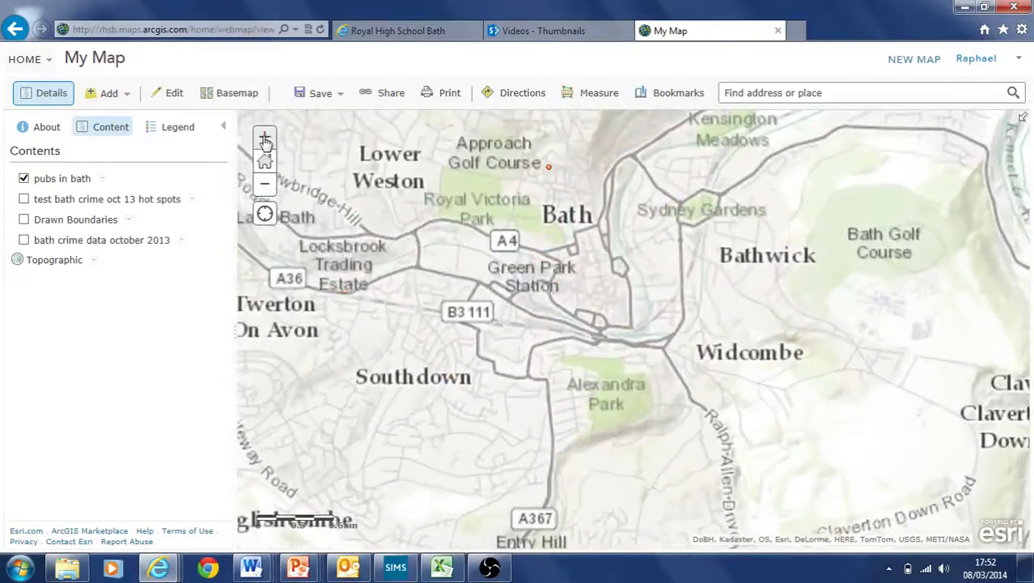
pyautogui.moveTo(532, 249); pyautogui.dragTo(593, 321)
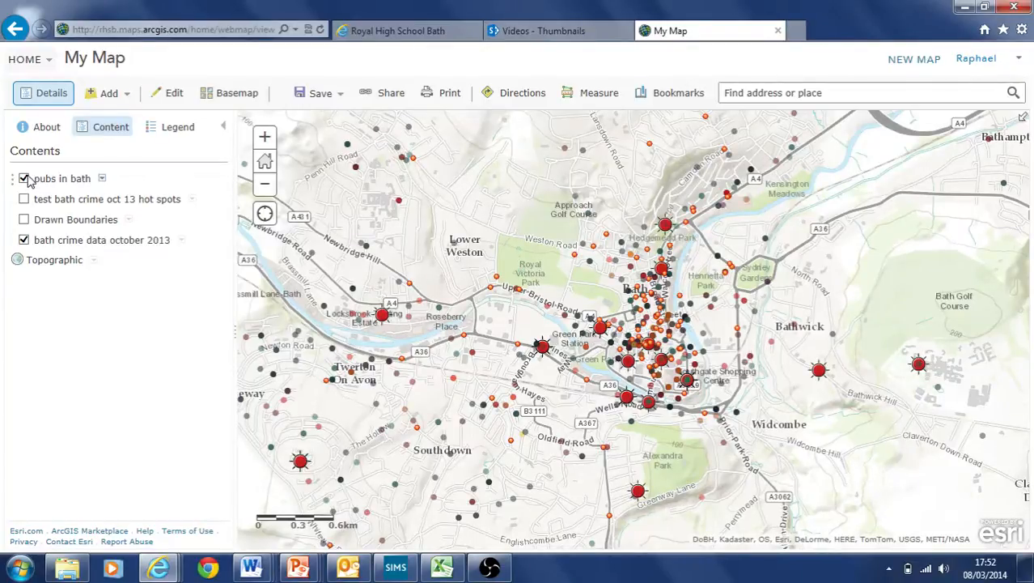
pyautogui.click(102, 179)
pyautogui.moveTo(220, 210); pyautogui.dragTo(217, 302)
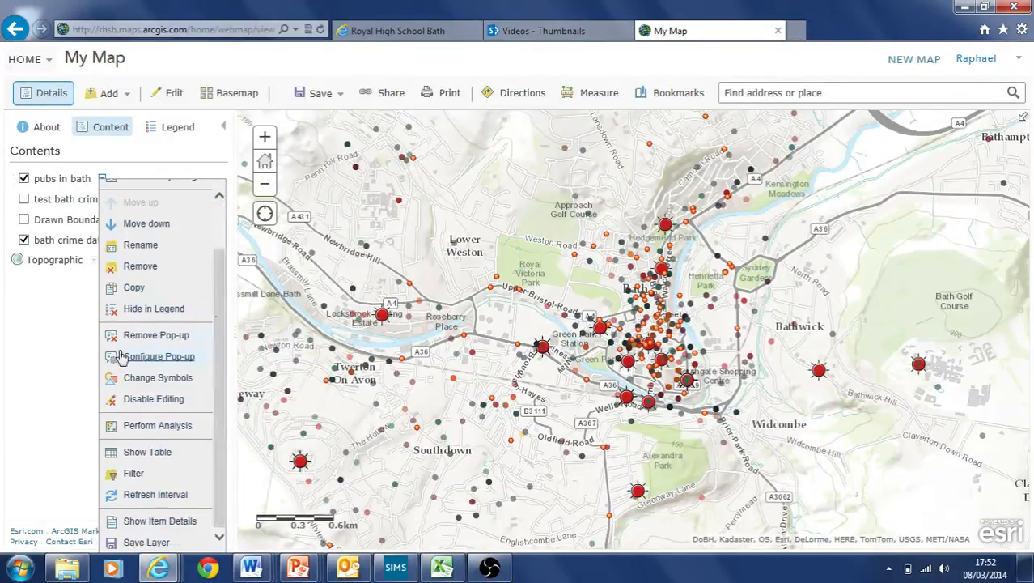
pyautogui.click(157, 427)
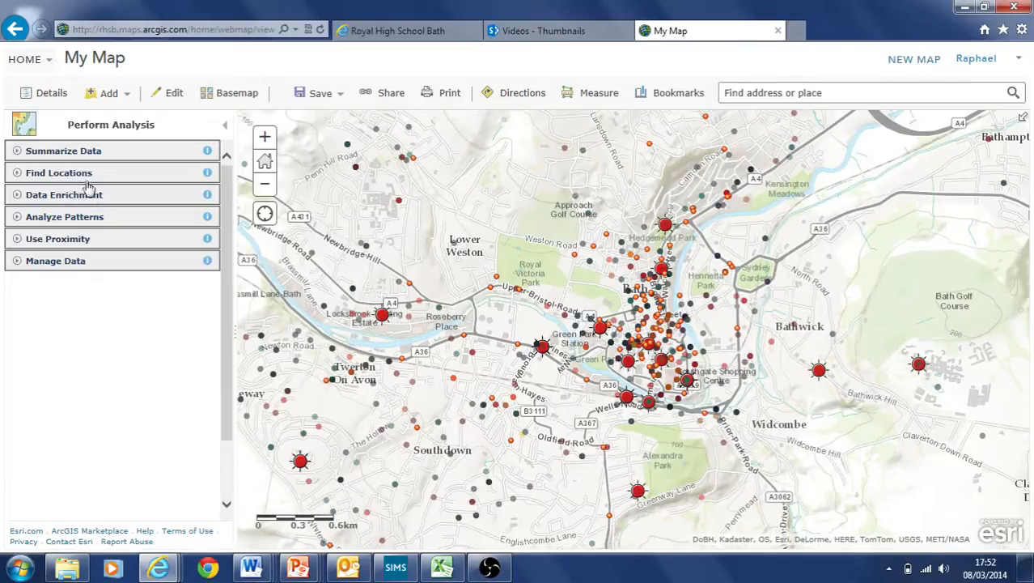
pyautogui.click(78, 248)
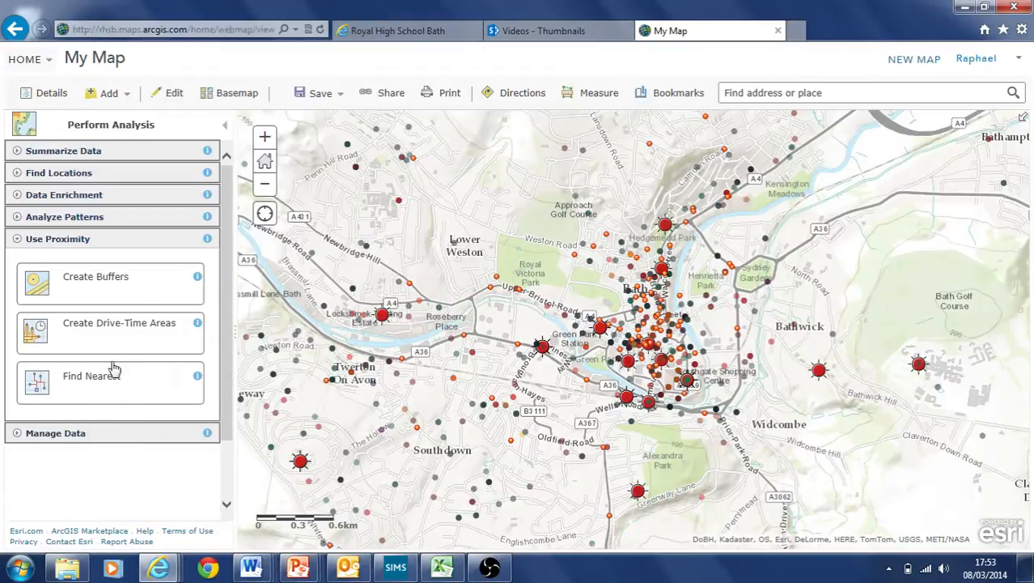
pyautogui.click(101, 435)
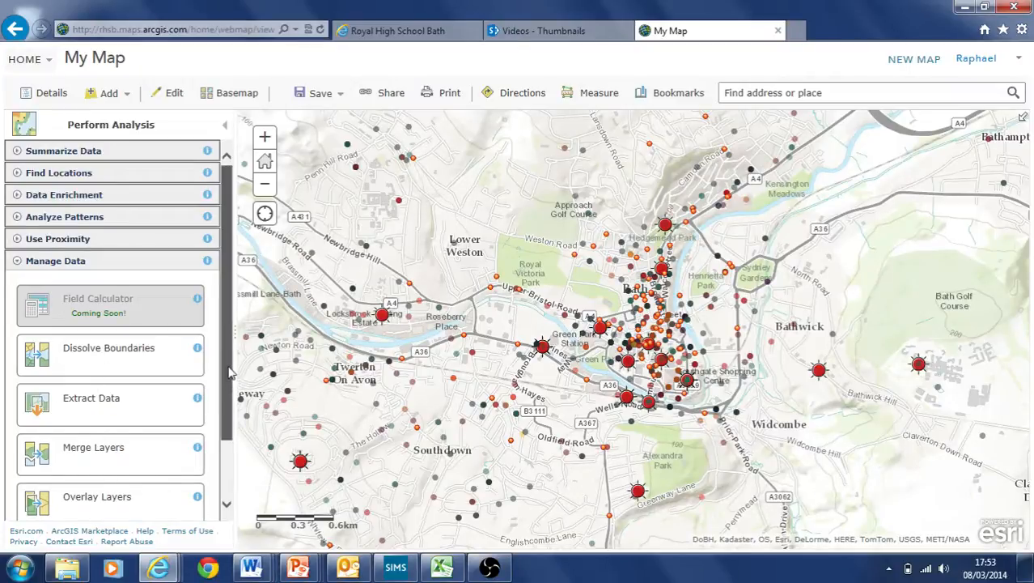
pyautogui.click(111, 262)
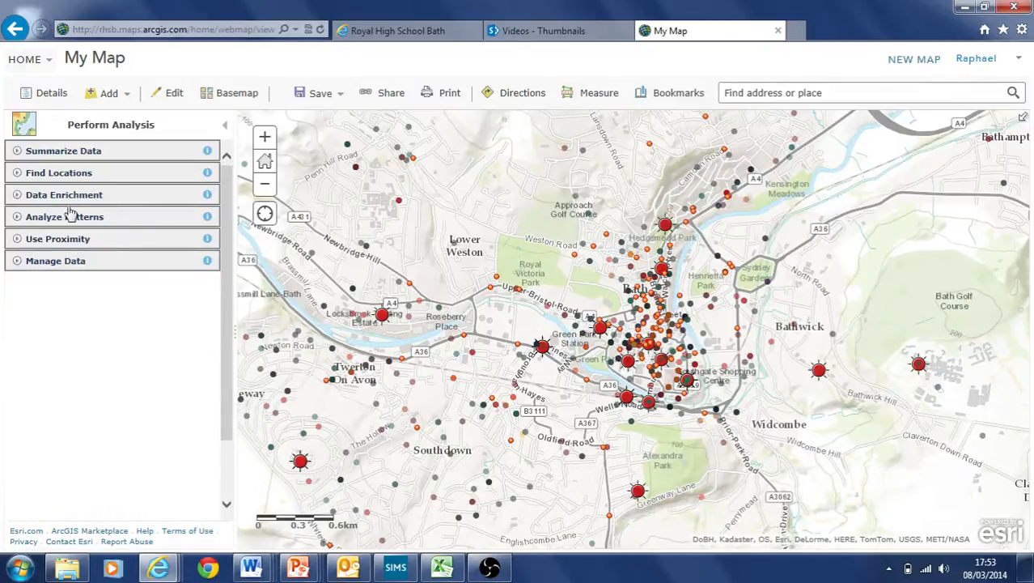
pyautogui.click(72, 200)
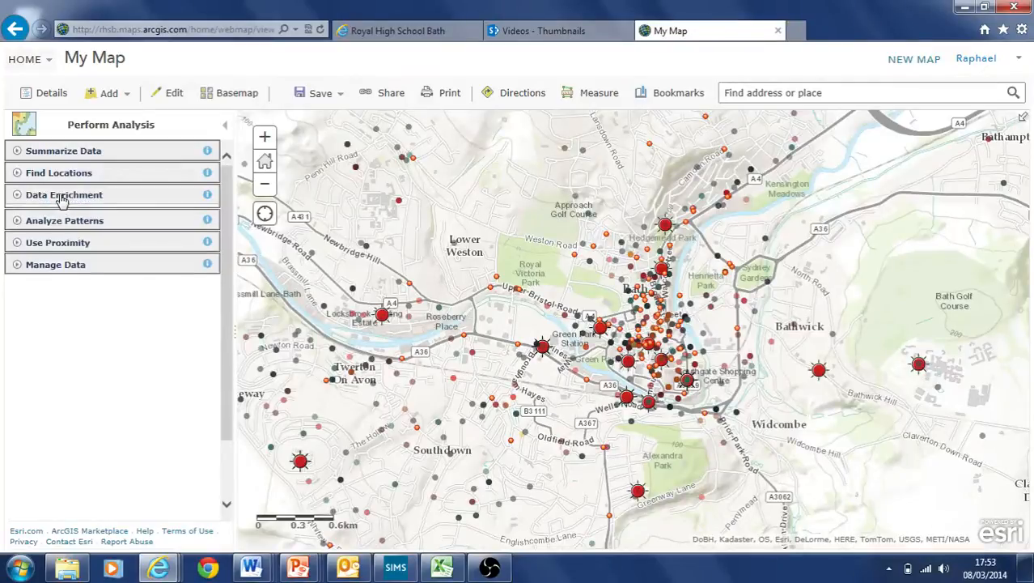
pyautogui.click(64, 174)
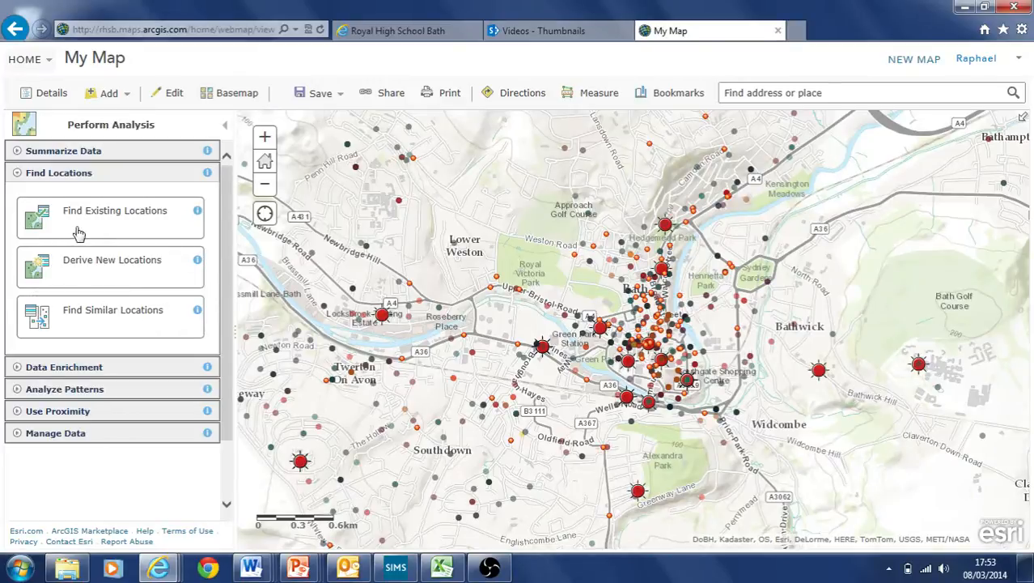
pyautogui.click(71, 173)
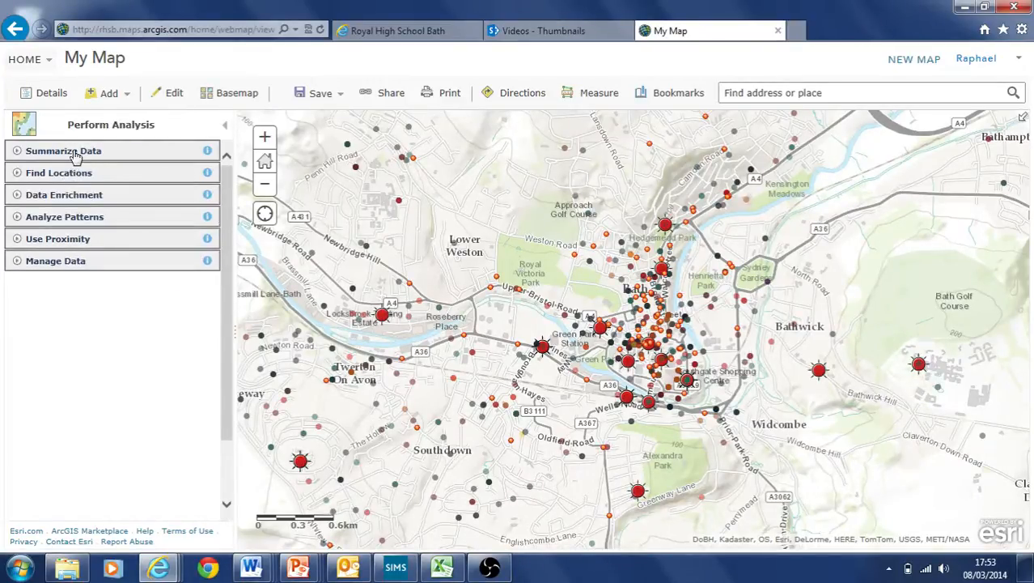
# Start a Summarize Nearby analysis around pubs in bath, with bath crime data october 2013 as the layer to summarize
pyautogui.click(74, 154)
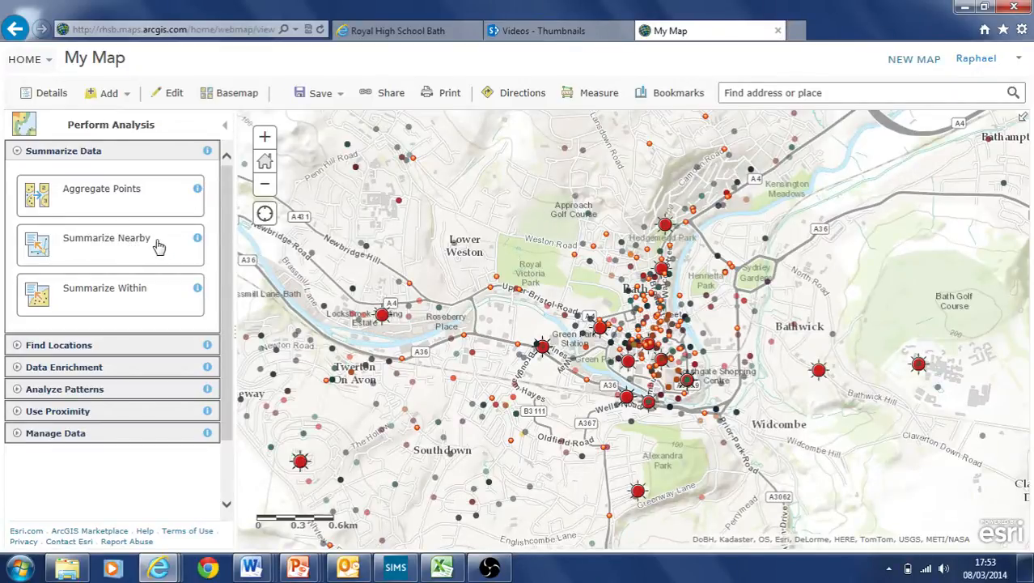
pyautogui.click(108, 243)
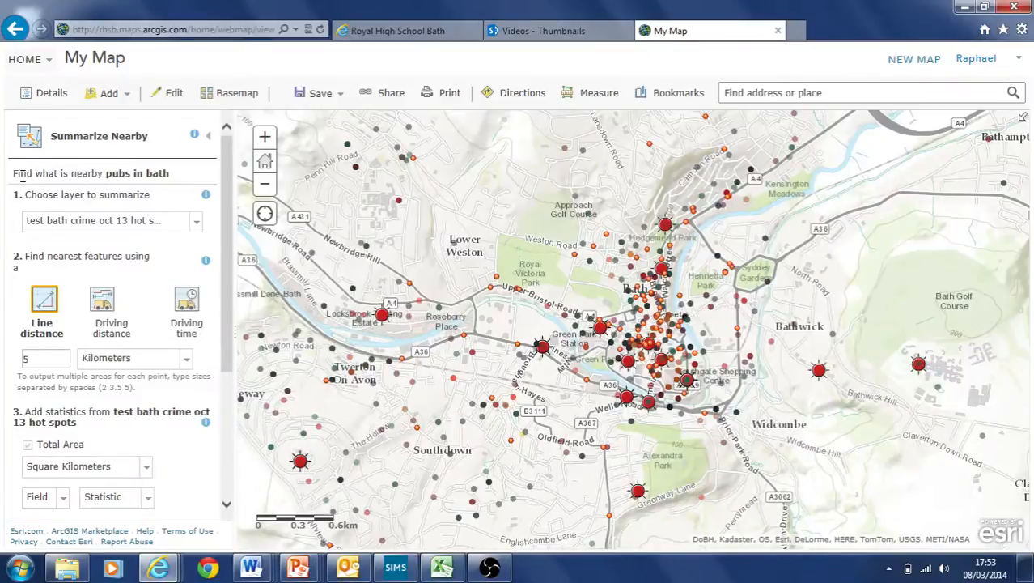
pyautogui.moveTo(106, 173); pyautogui.dragTo(170, 175)
pyautogui.click(127, 181)
pyautogui.click(196, 221)
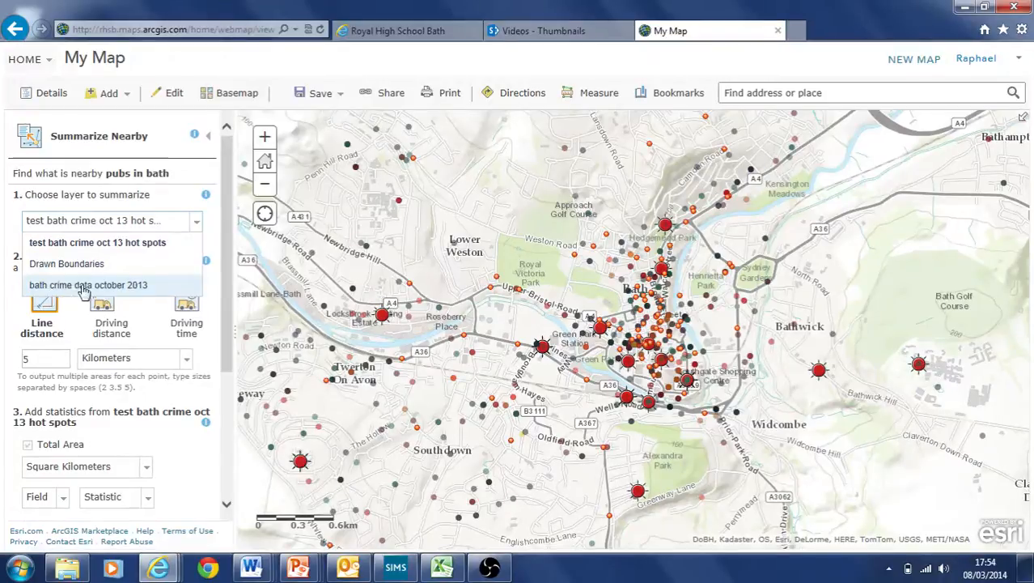
pyautogui.click(144, 287)
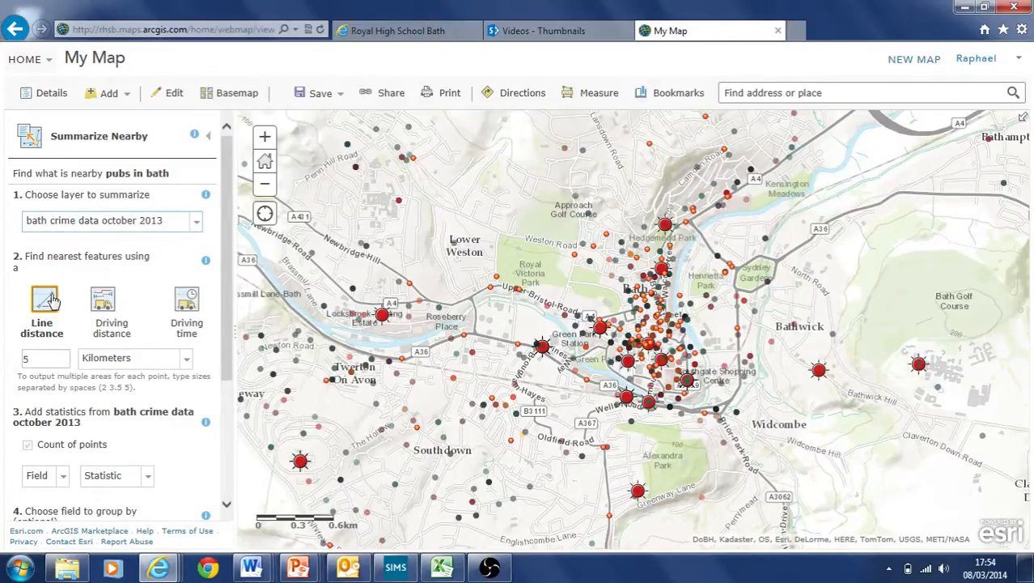
# Set the line distance for finding crimes around the pubs to 50 meters and leave the group-by field unset
pyautogui.click(186, 359)
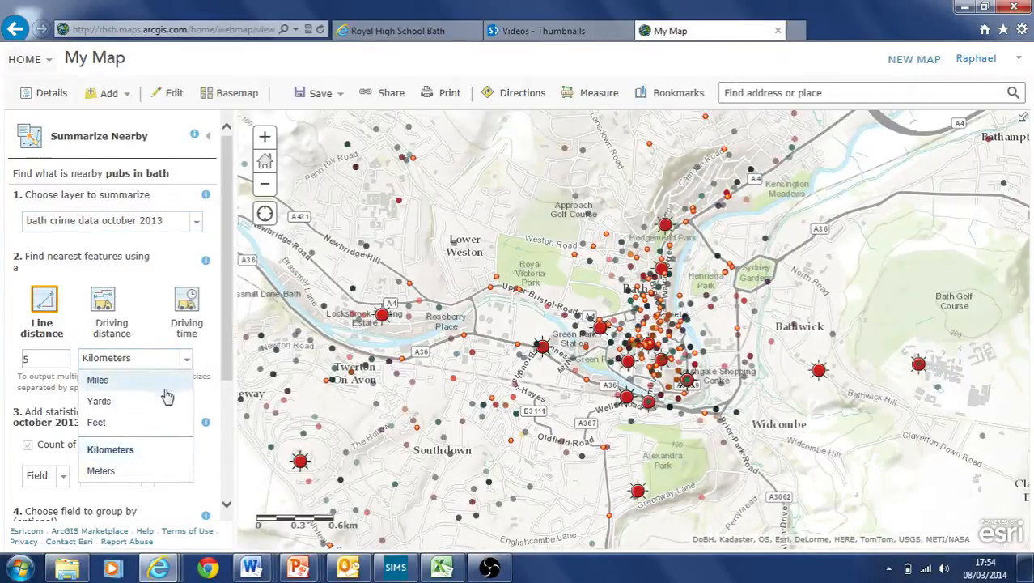
pyautogui.click(144, 472)
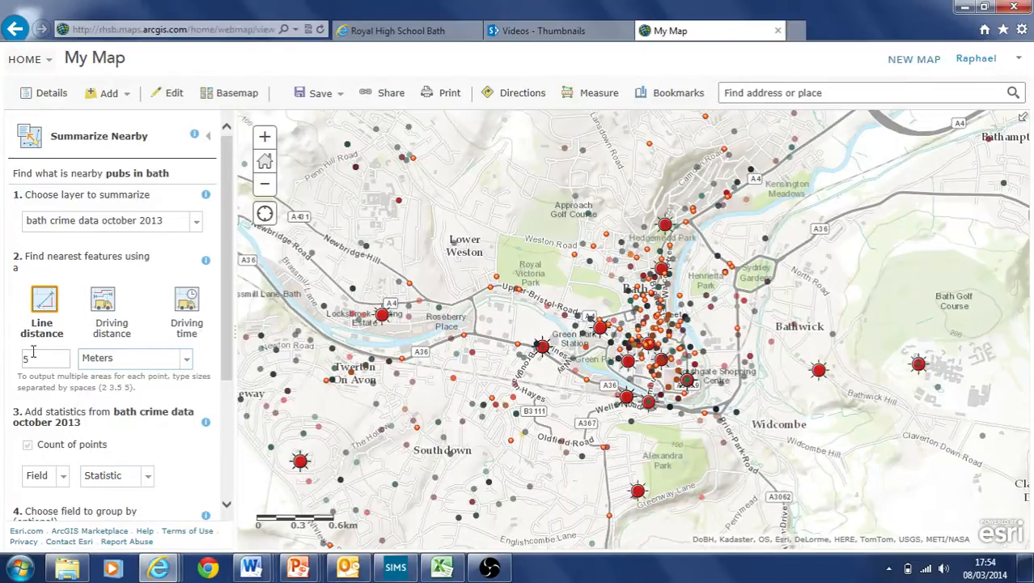
pyautogui.moveTo(34, 357); pyautogui.dragTo(16, 366)
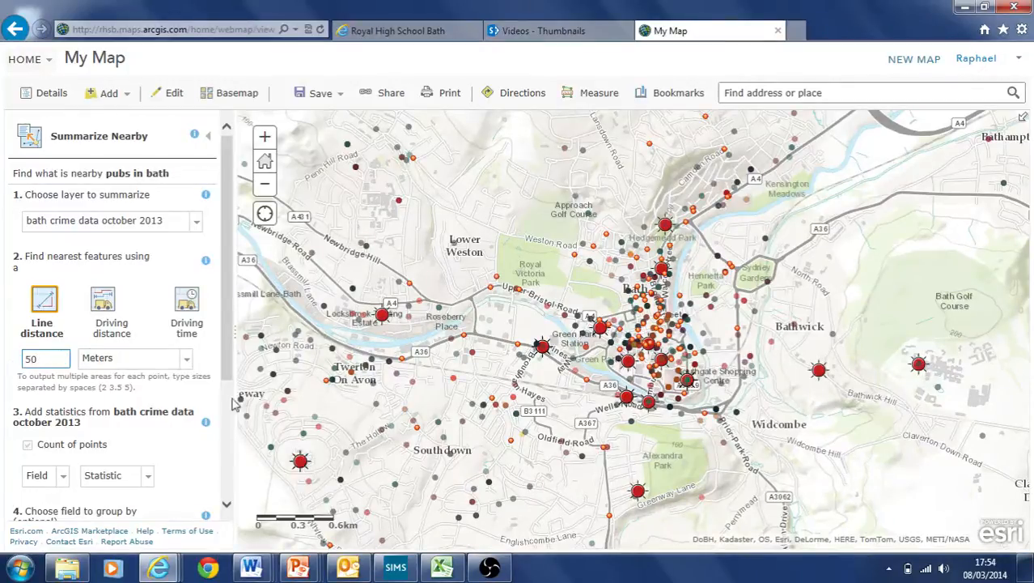
pyautogui.moveTo(227, 364); pyautogui.dragTo(236, 488)
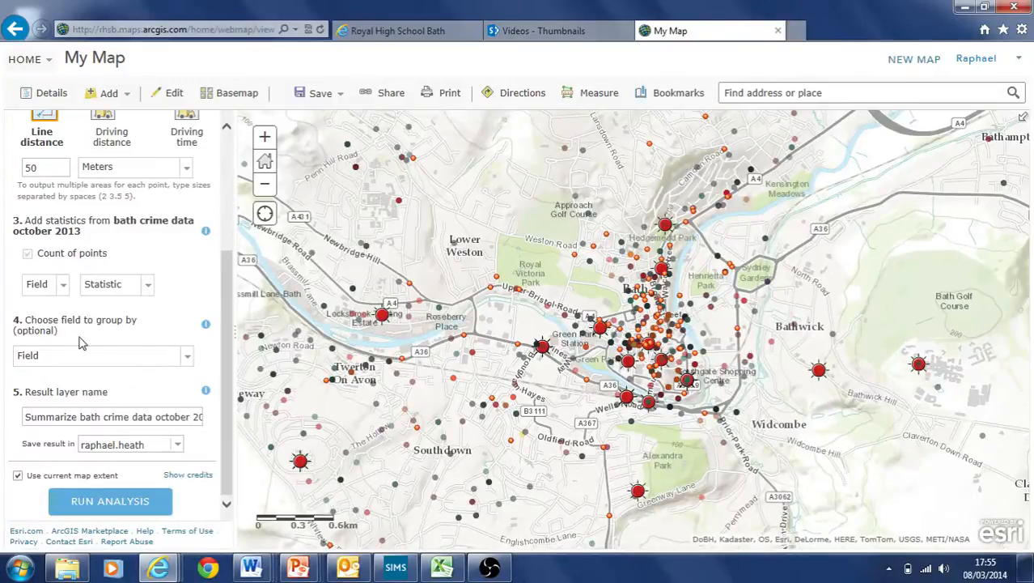
pyautogui.click(185, 362)
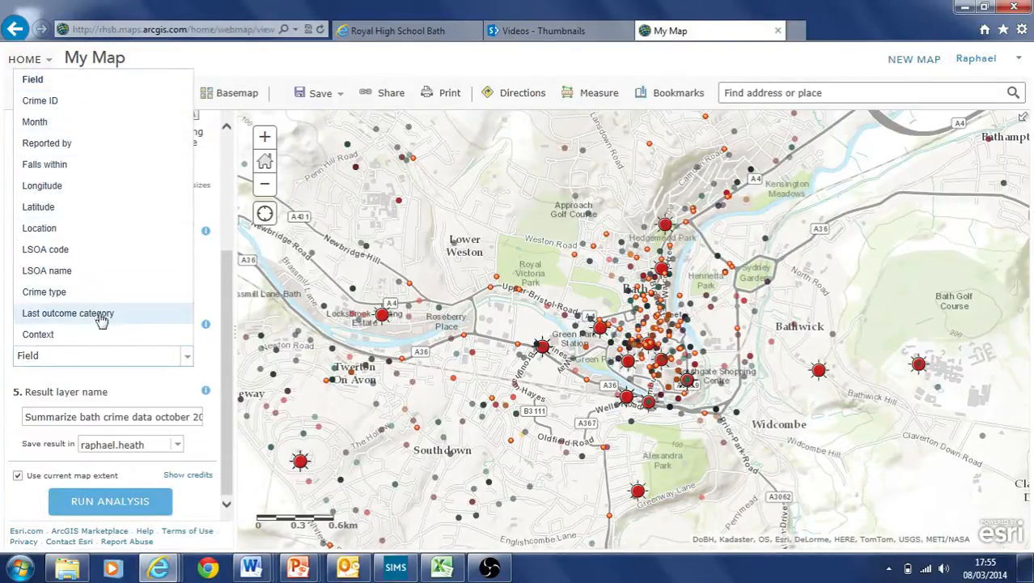
pyautogui.click(207, 367)
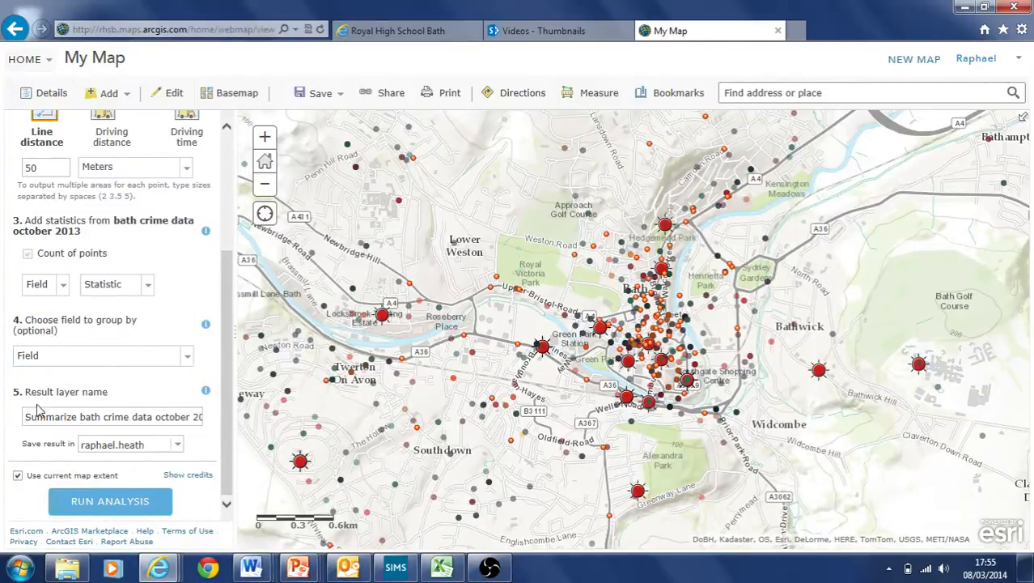
# Name the result layer "test bath pubs 50m crimes oct 2013 test" and save it in the test folder
pyautogui.moveTo(26, 416); pyautogui.dragTo(251, 421)
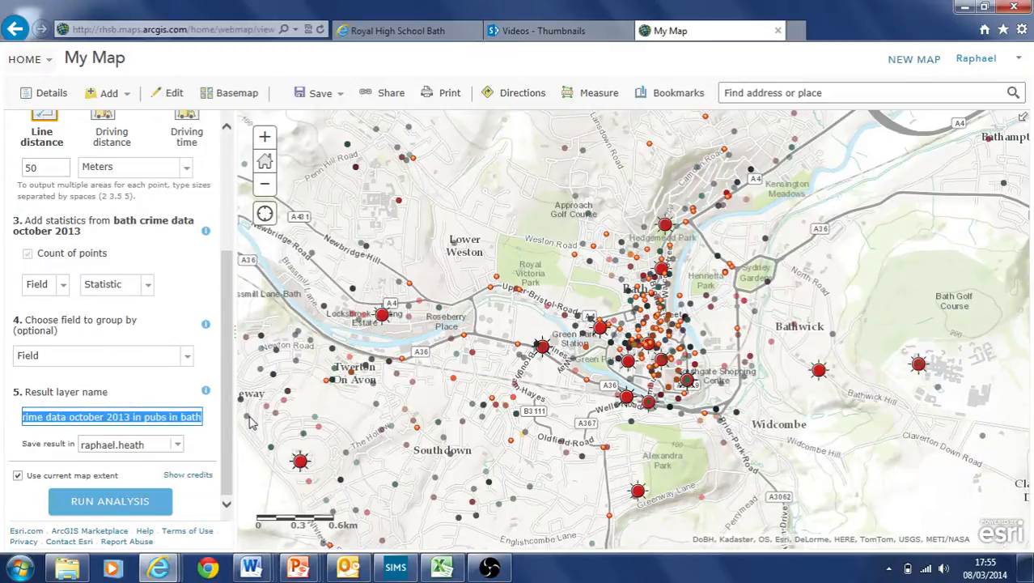
pyautogui.write('test b')
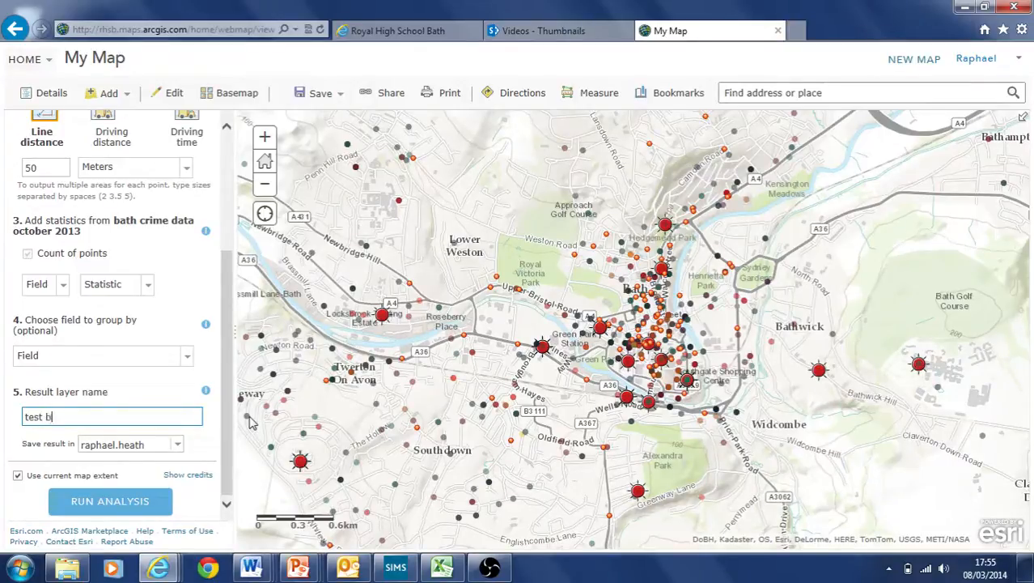
pyautogui.write('ath ')
pyautogui.write('h')
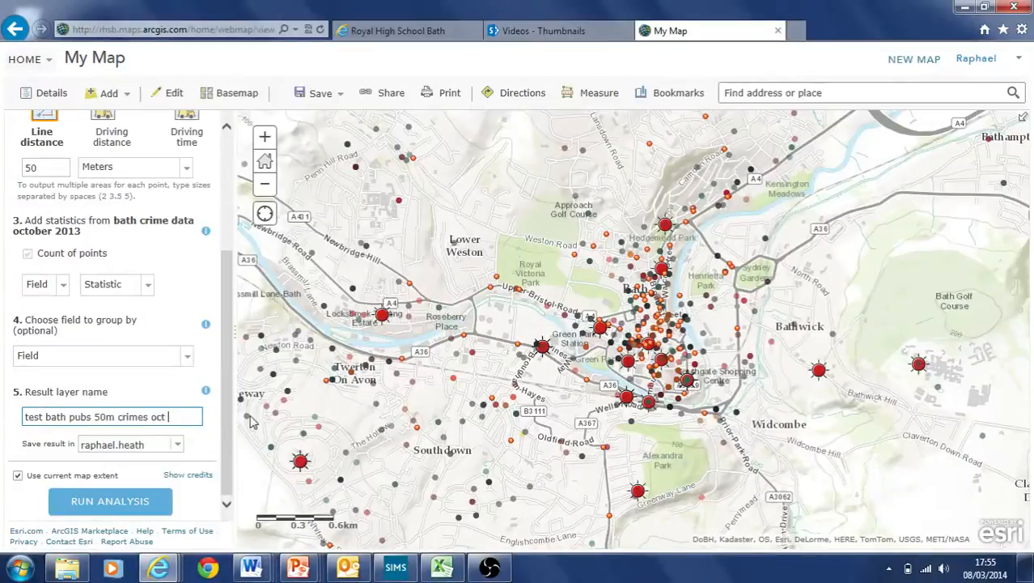
pyautogui.write('2013 test')
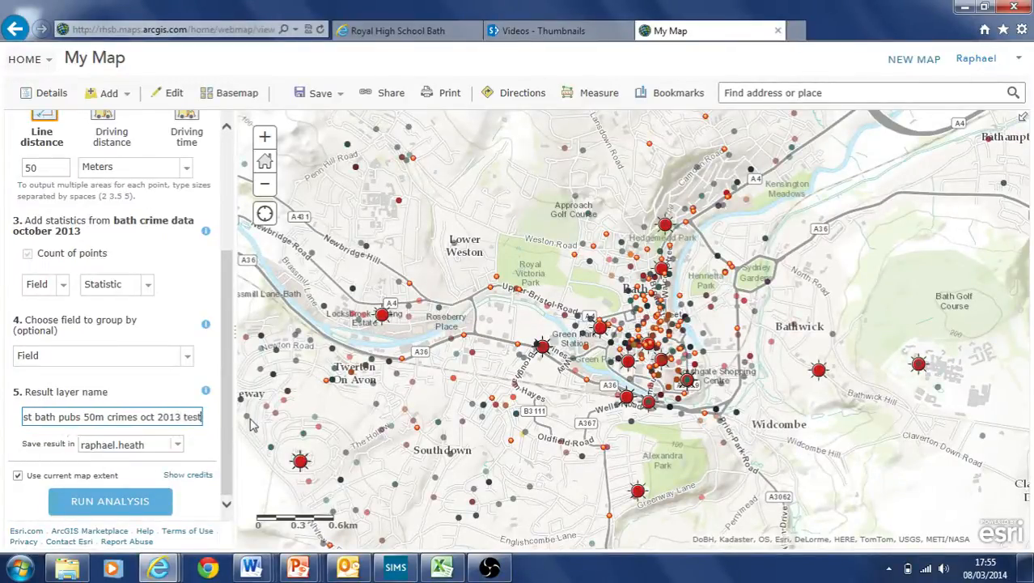
pyautogui.click(178, 447)
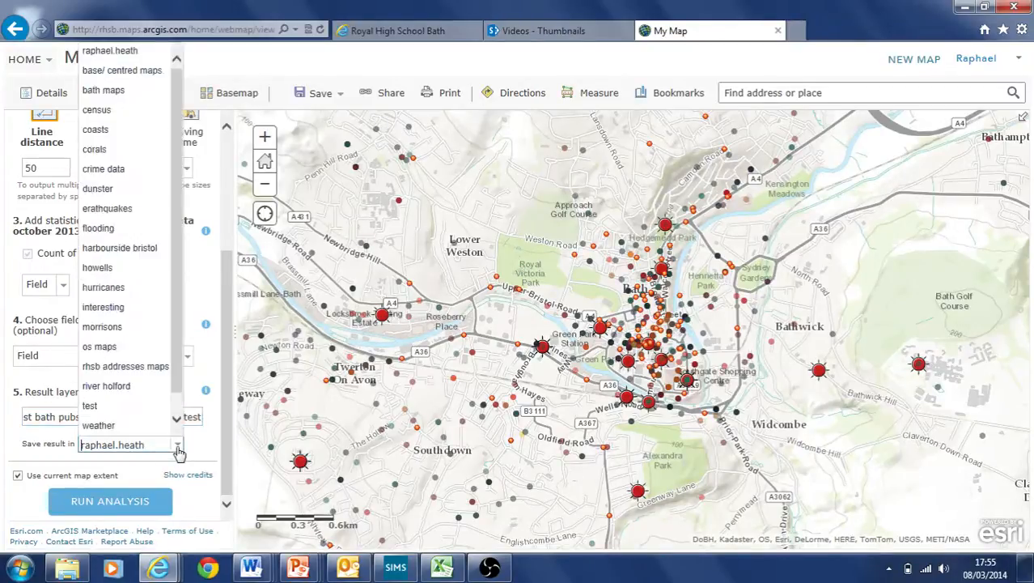
pyautogui.click(134, 406)
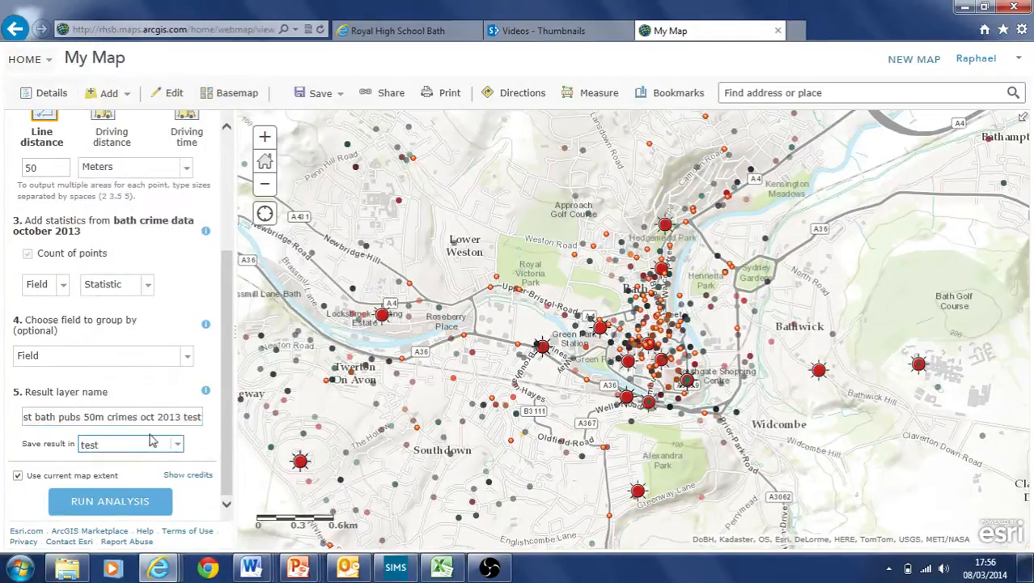
pyautogui.click(178, 445)
pyautogui.click(133, 409)
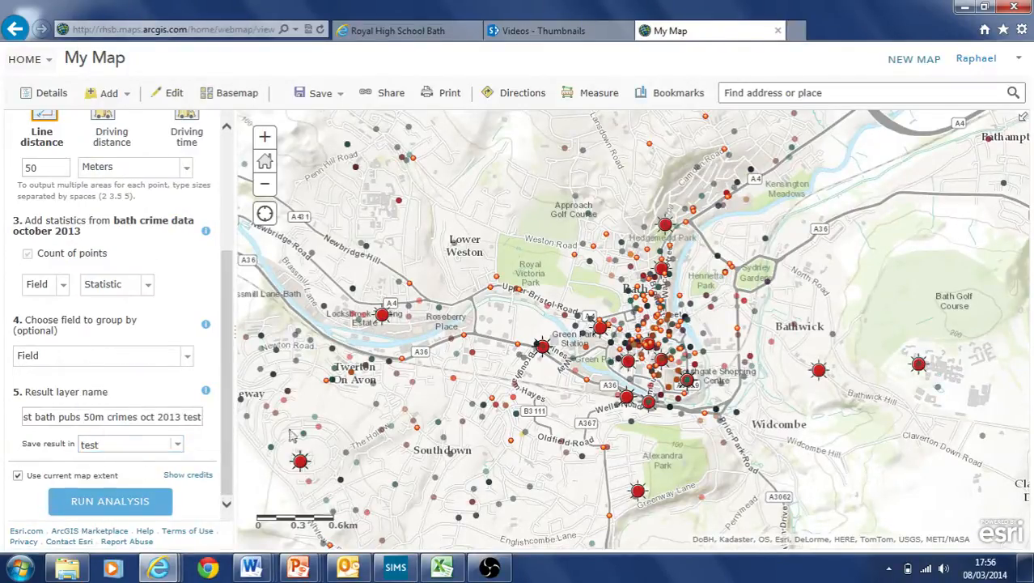
# Compare the analysis's credit usage with and without the current map extent limit, keeping the limit on
pyautogui.moveTo(452, 229); pyautogui.dragTo(624, 343)
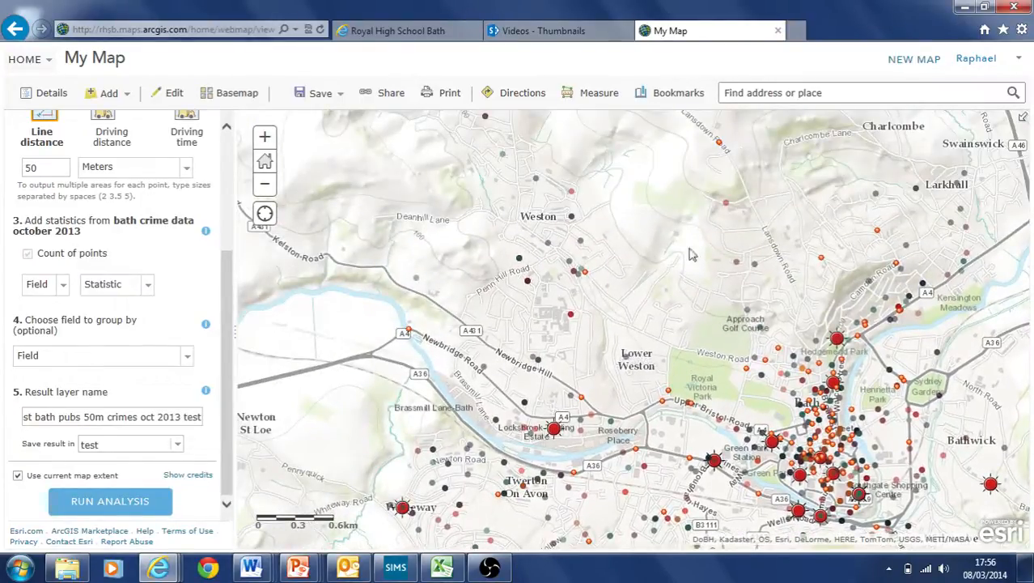
pyautogui.moveTo(697, 334); pyautogui.dragTo(559, 250)
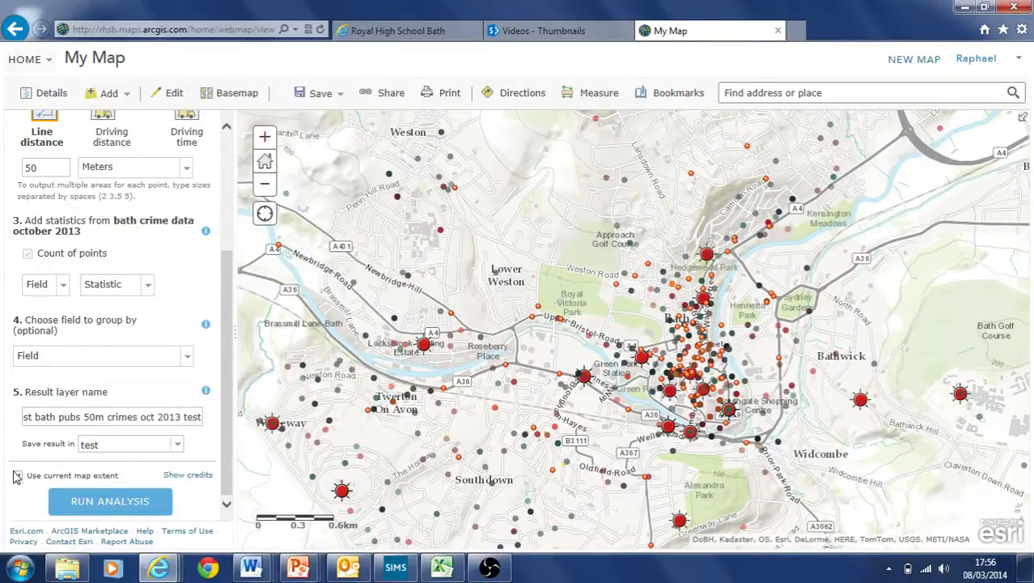
pyautogui.click(199, 478)
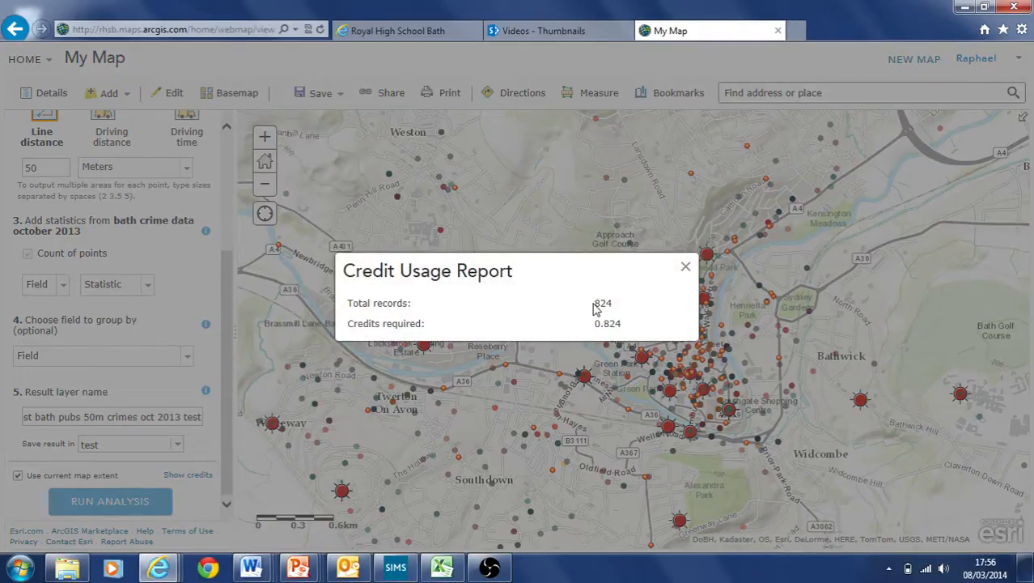
pyautogui.moveTo(594, 305); pyautogui.dragTo(633, 315)
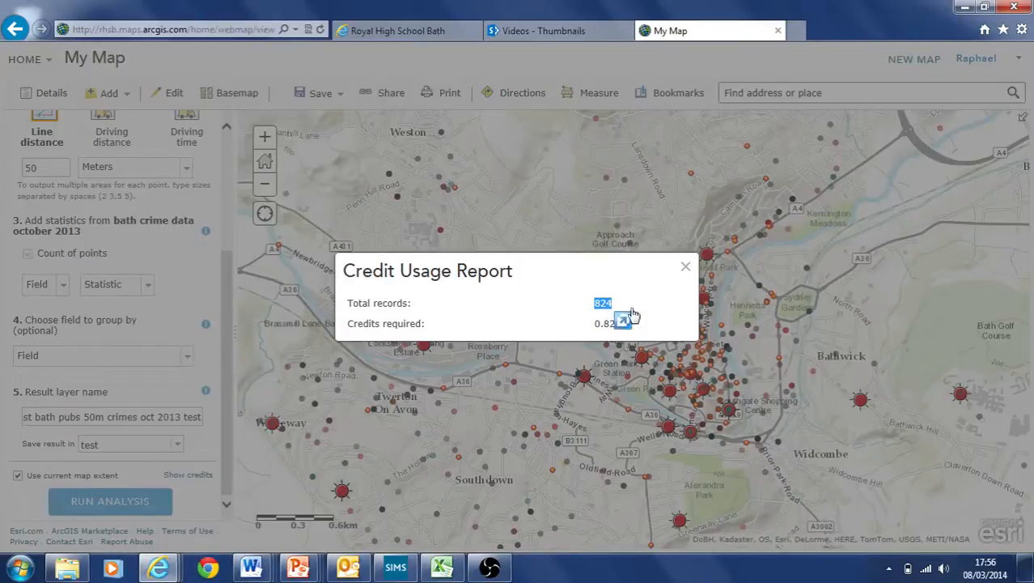
pyautogui.click(685, 269)
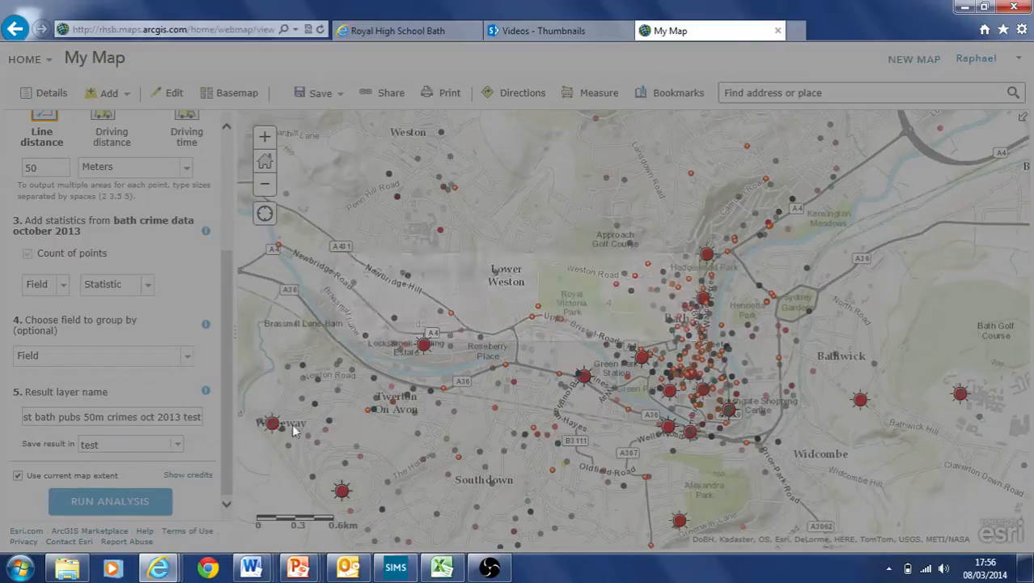
pyautogui.click(18, 475)
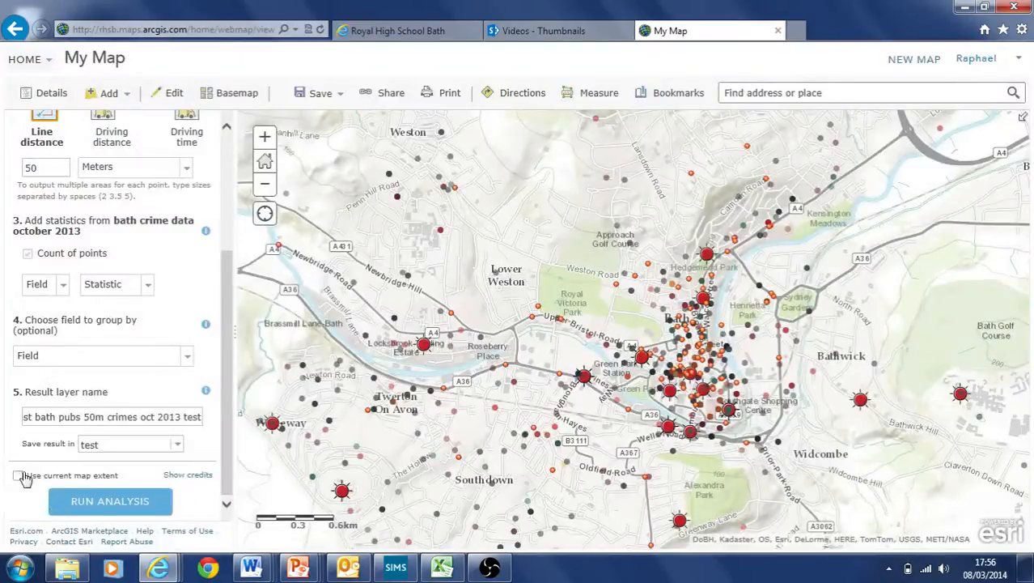
pyautogui.click(183, 477)
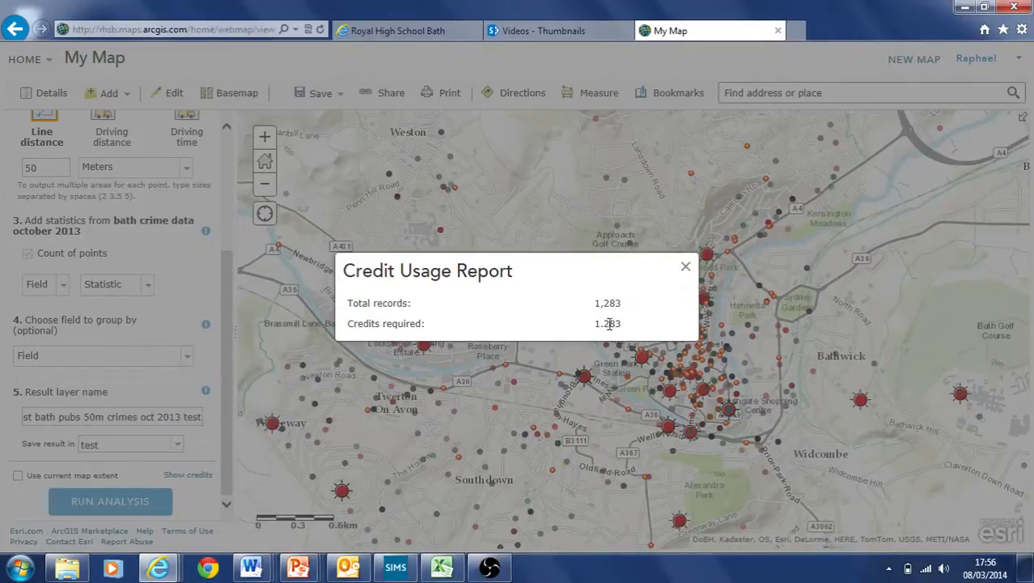
pyautogui.click(685, 270)
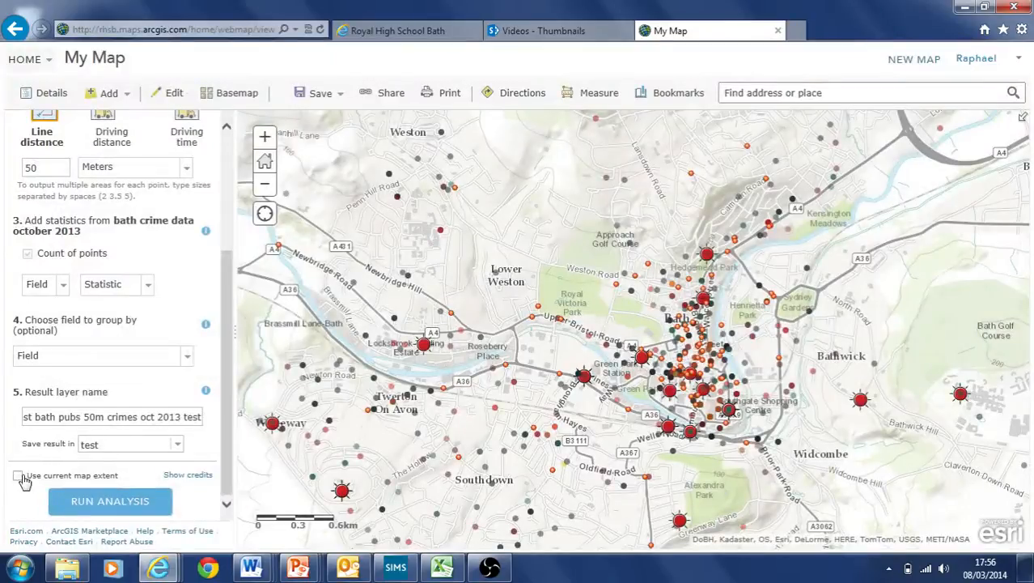
pyautogui.click(20, 476)
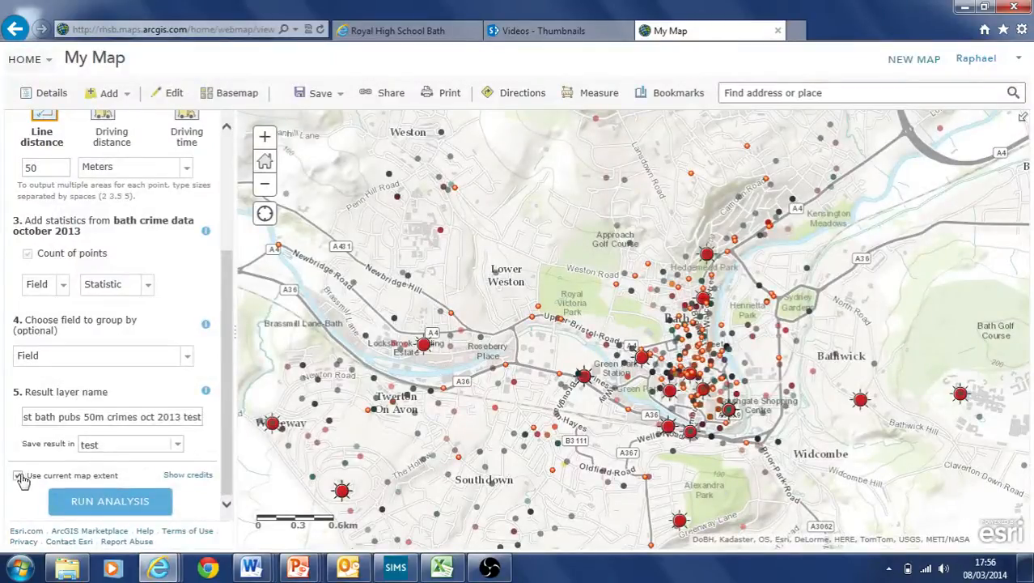
# Run the Summarize Nearby analysis and hide the bath crime data october 2013 and pubs in bath layers
pyautogui.click(113, 504)
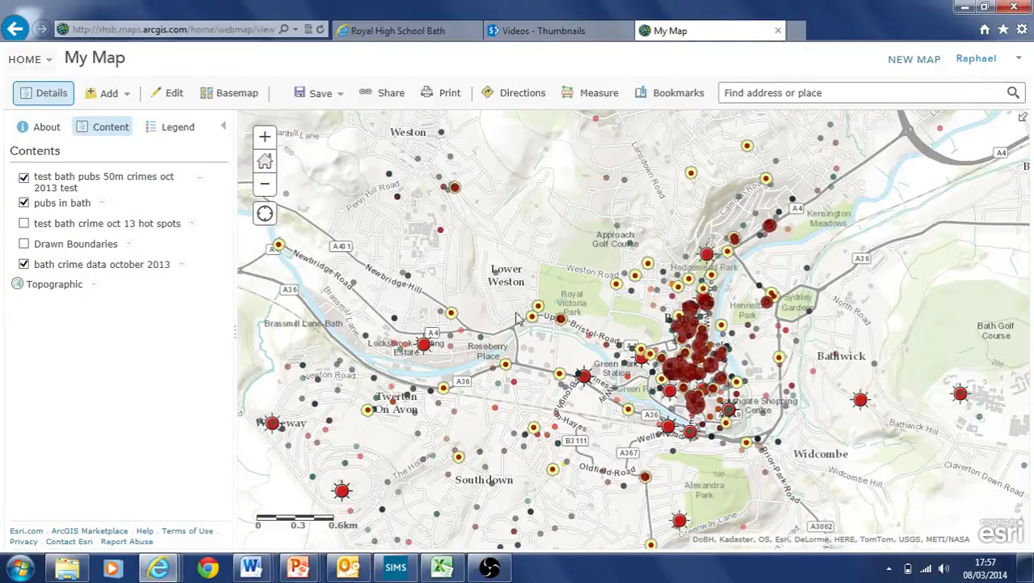
pyautogui.click(23, 264)
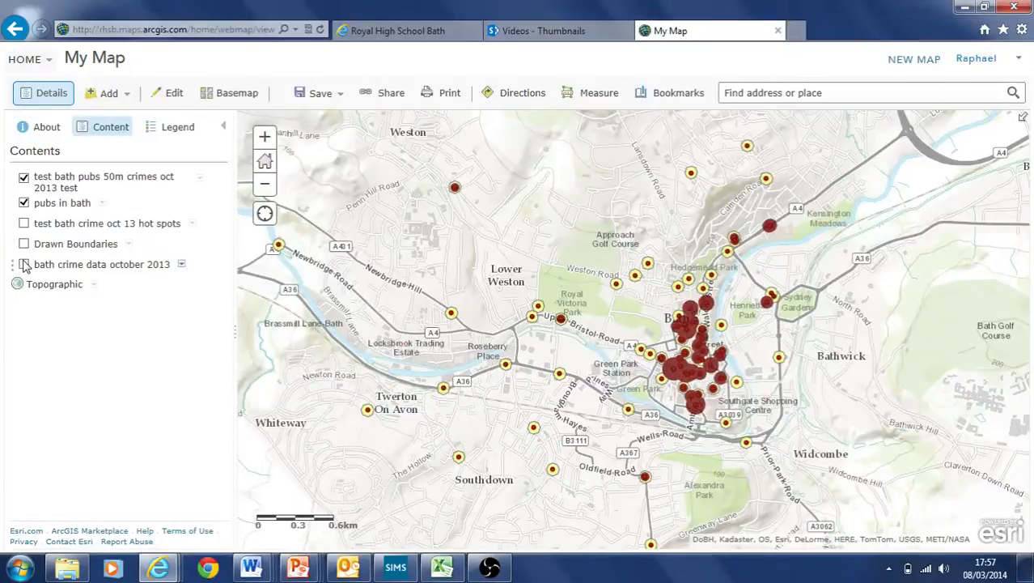
pyautogui.click(24, 203)
pyautogui.click(25, 179)
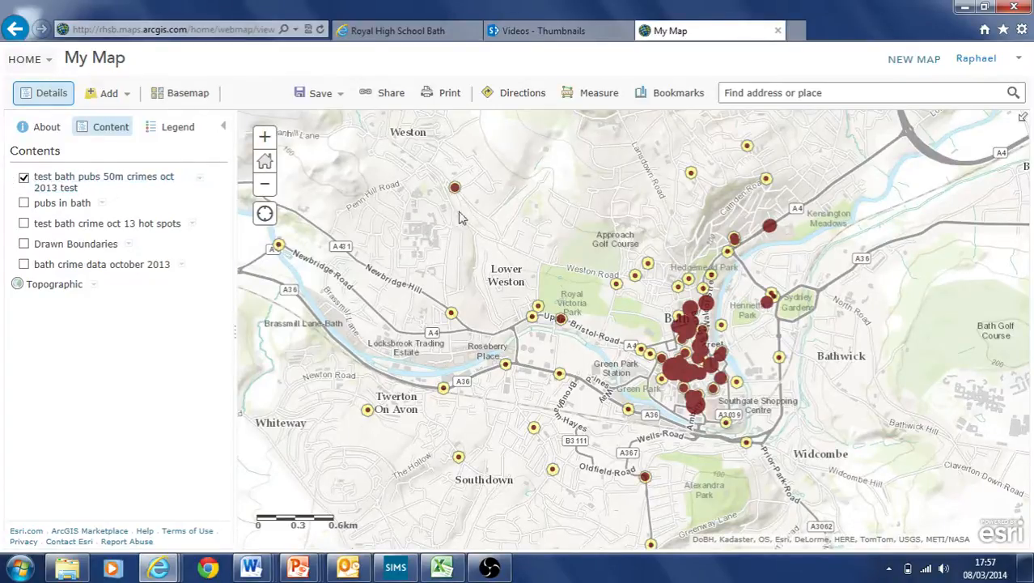
# Show the pubs in bath layer again and inspect the details of the pub near Charlcombe
pyautogui.click(266, 186)
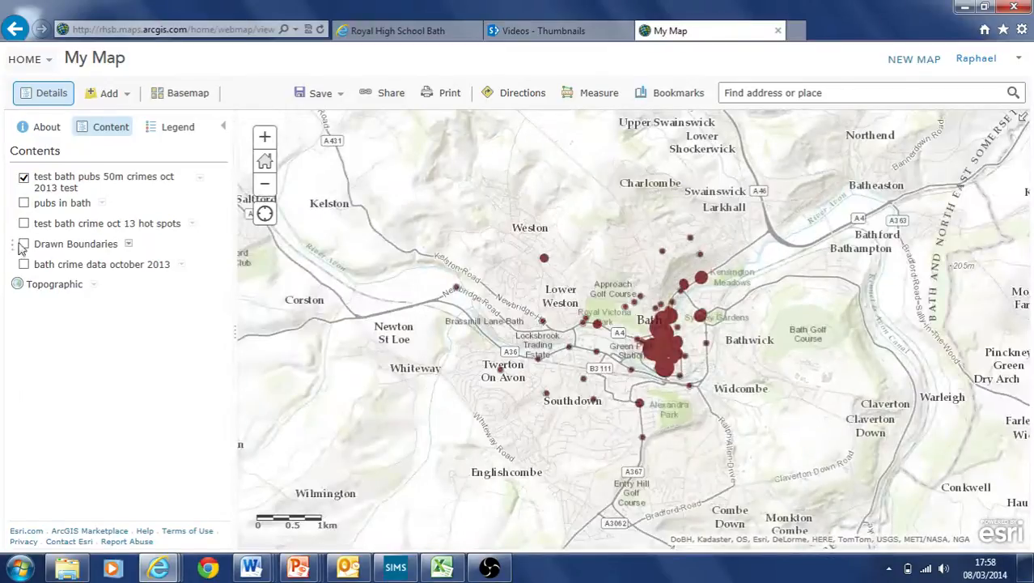
pyautogui.click(24, 203)
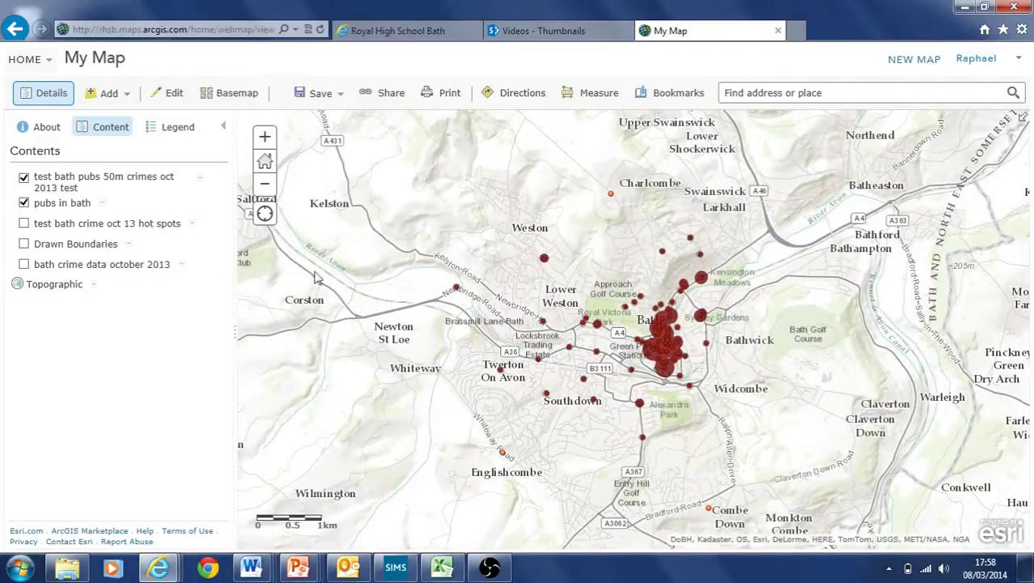
pyautogui.click(611, 196)
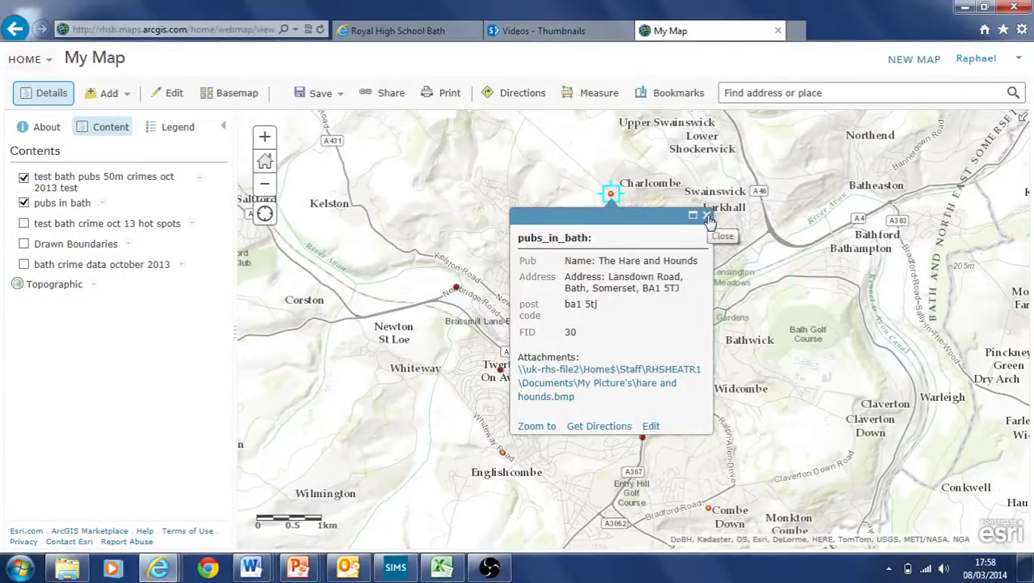
pyautogui.click(704, 213)
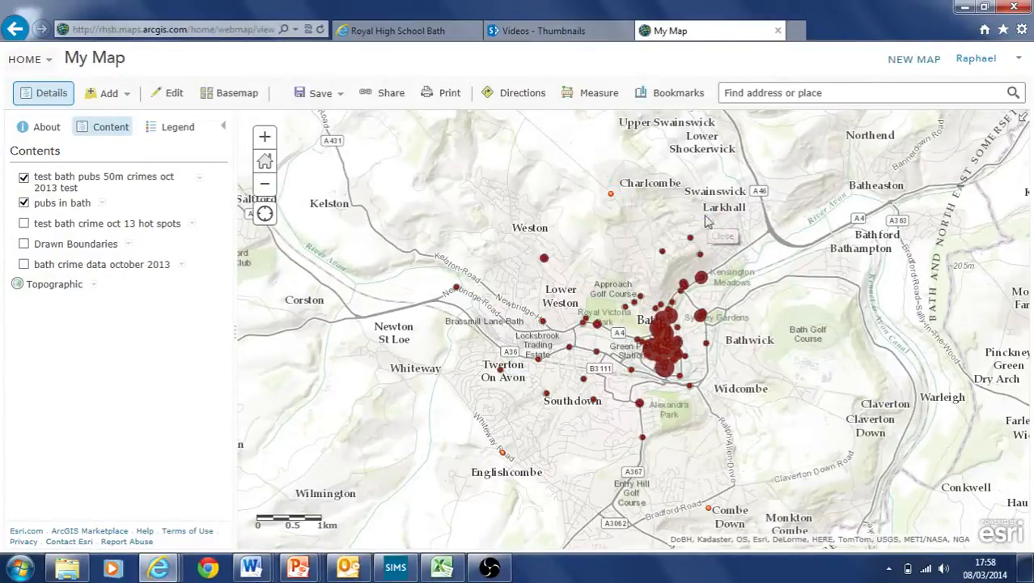
# Examine the 50 m buffers around the central Bath pubs and inspect the crime summary for The New Inn
pyautogui.click(264, 143)
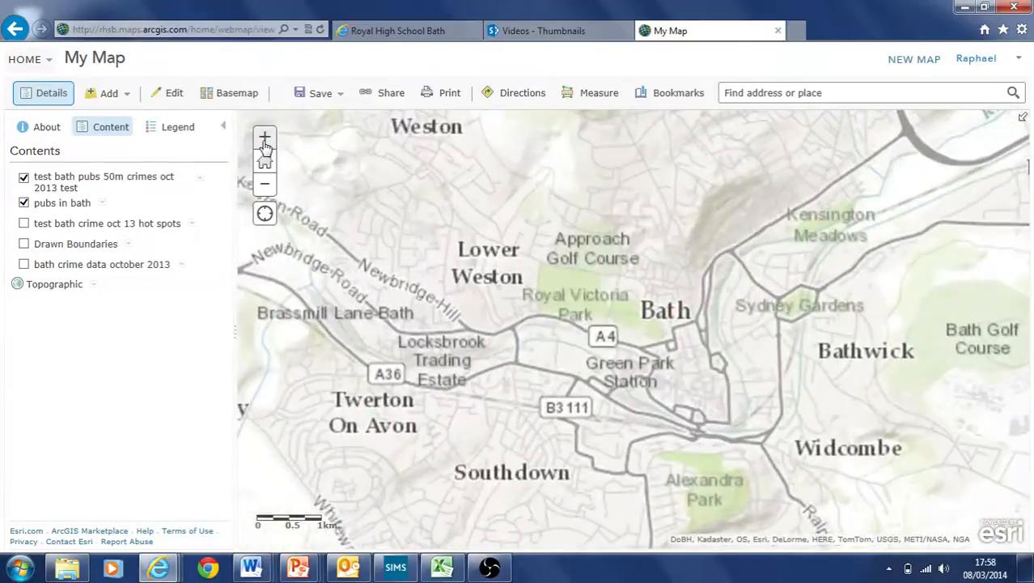
pyautogui.click(265, 142)
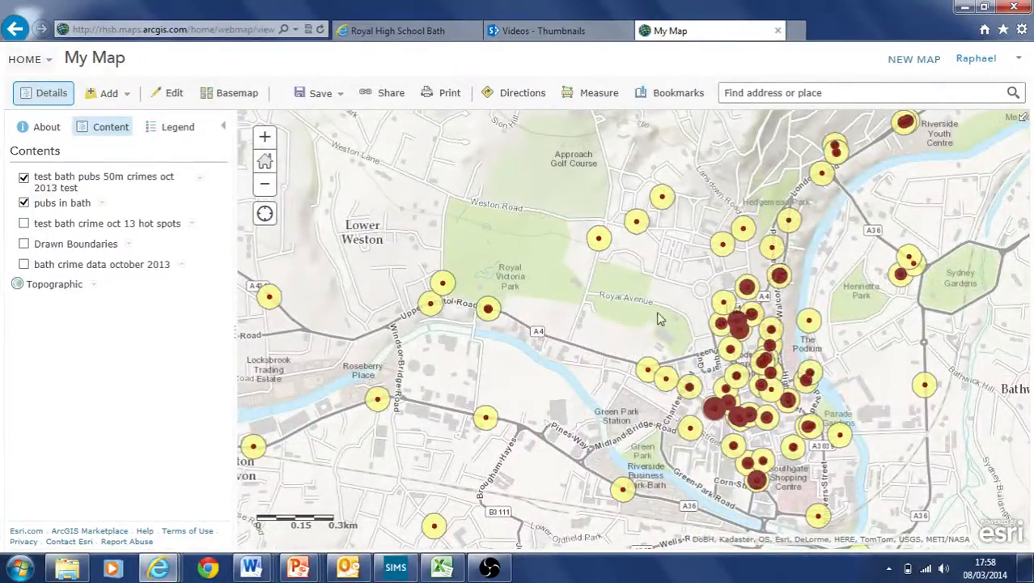
pyautogui.moveTo(658, 307); pyautogui.dragTo(578, 270)
pyautogui.click(264, 137)
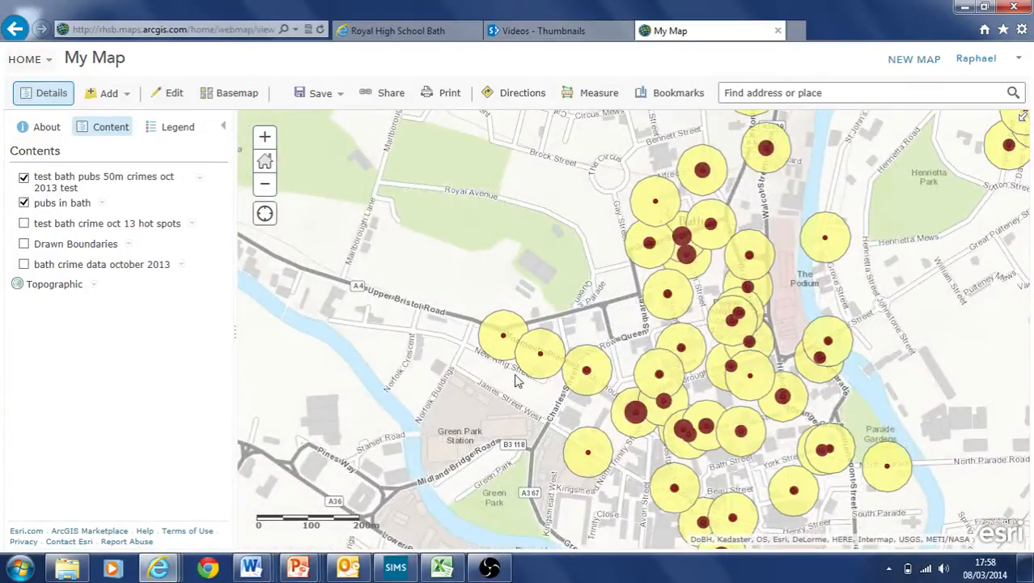
pyautogui.click(544, 340)
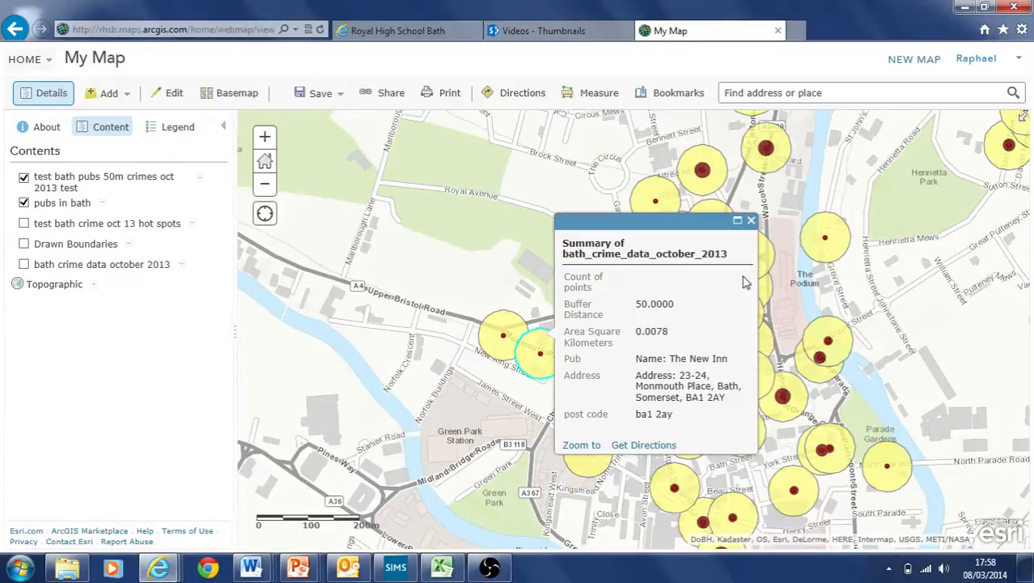
pyautogui.click(752, 221)
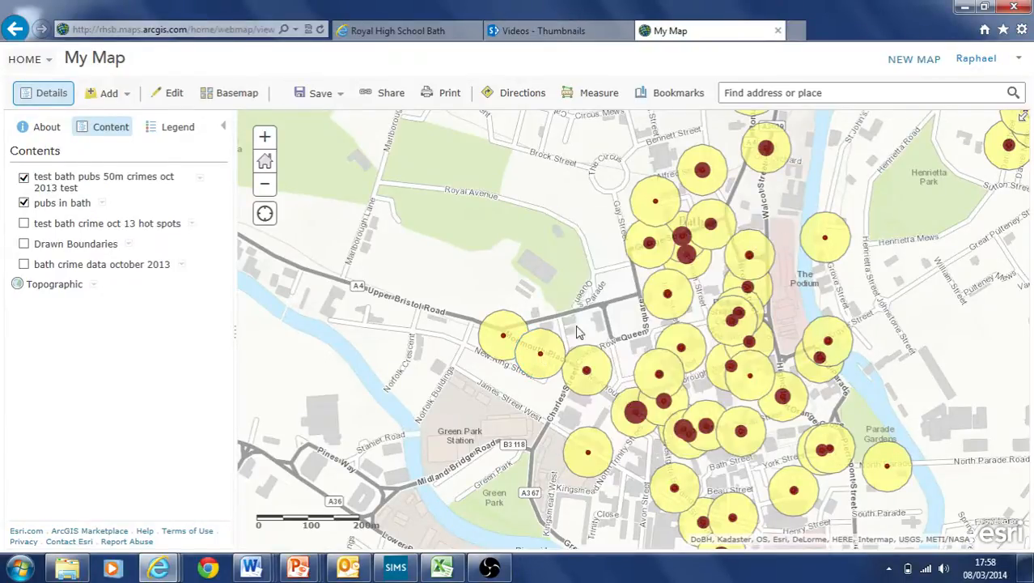
pyautogui.click(541, 358)
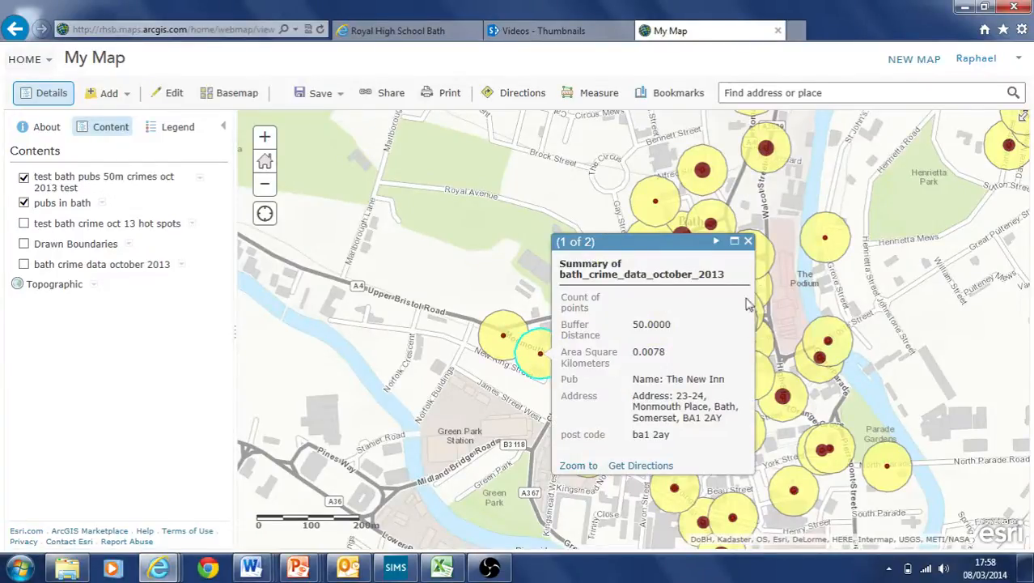
# Compare The New Inn's crime summary with its pub record, and hide the pubs in bath layer
pyautogui.click(716, 243)
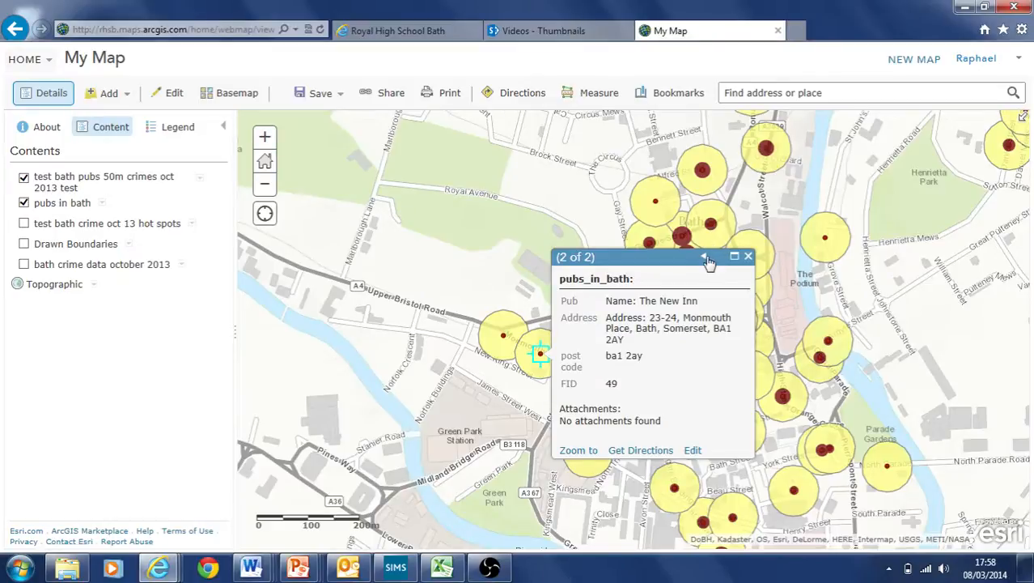
pyautogui.click(705, 257)
pyautogui.click(716, 242)
pyautogui.click(748, 256)
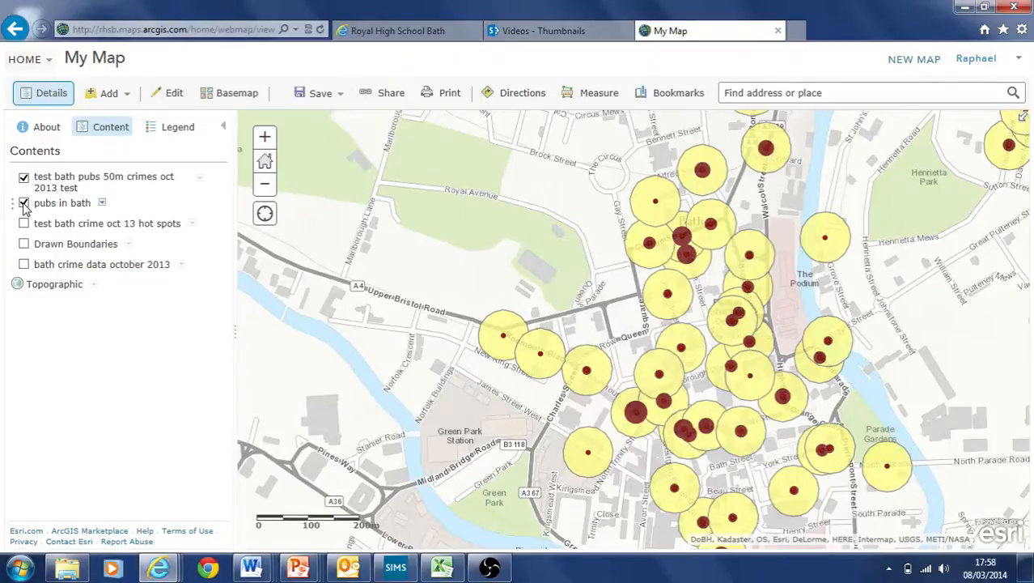
pyautogui.click(24, 203)
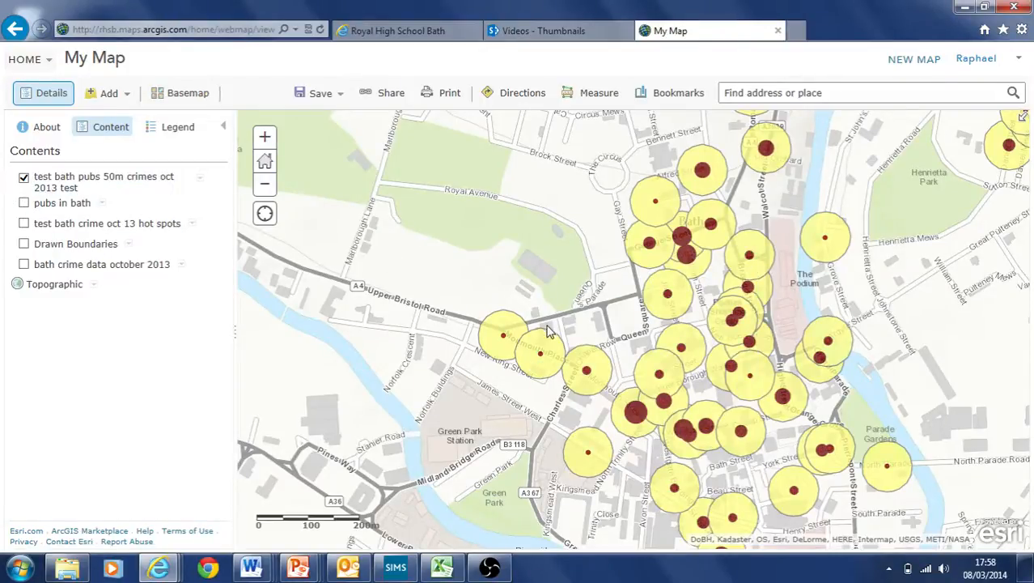
# Inspect the October 2013 crime summaries for the 50 m buffers around The Garricks Head and The New Inn
pyautogui.click(623, 414)
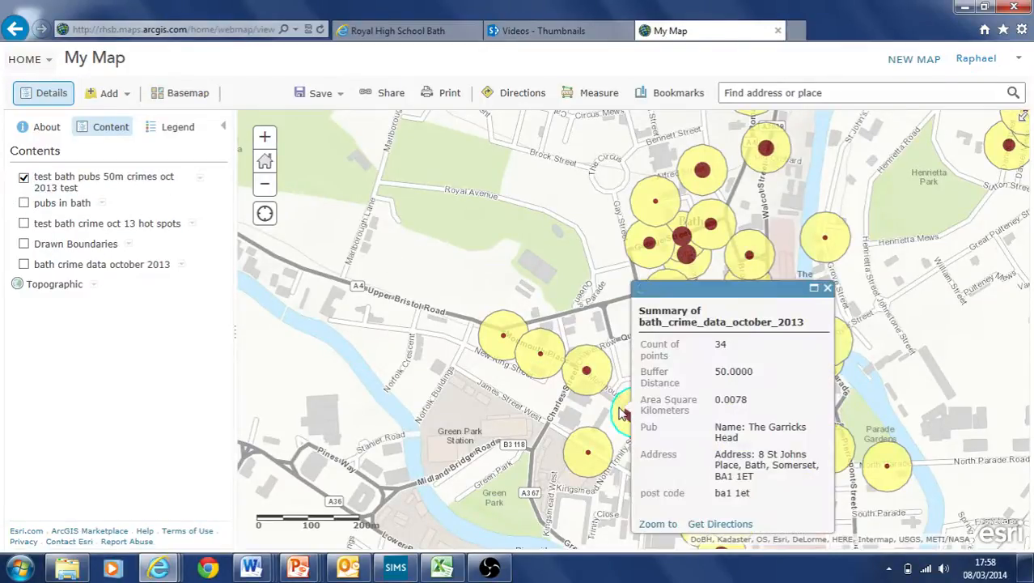
pyautogui.doubleClick(720, 345)
pyautogui.moveTo(719, 345); pyautogui.dragTo(726, 351)
pyautogui.click(827, 289)
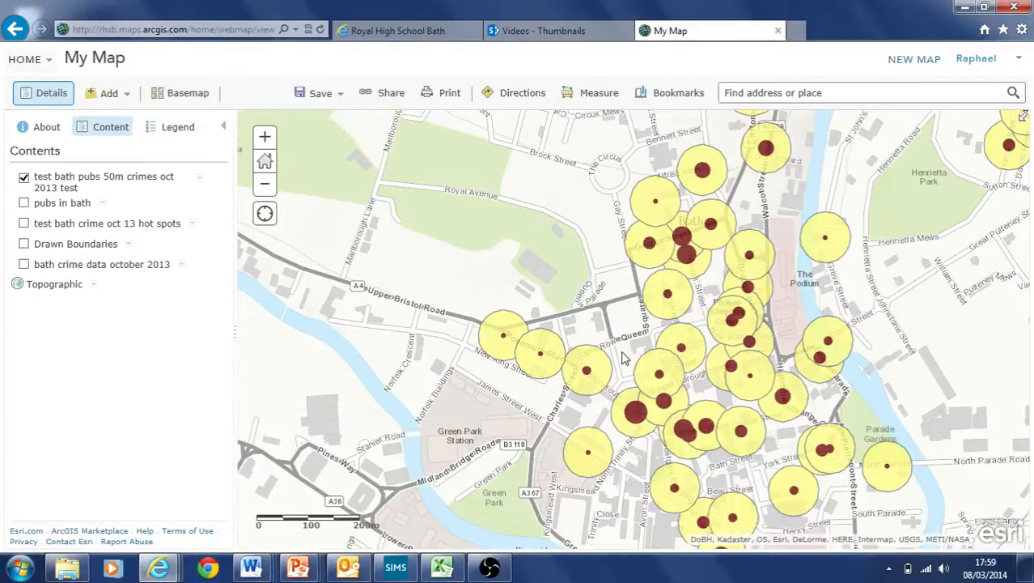
pyautogui.click(635, 413)
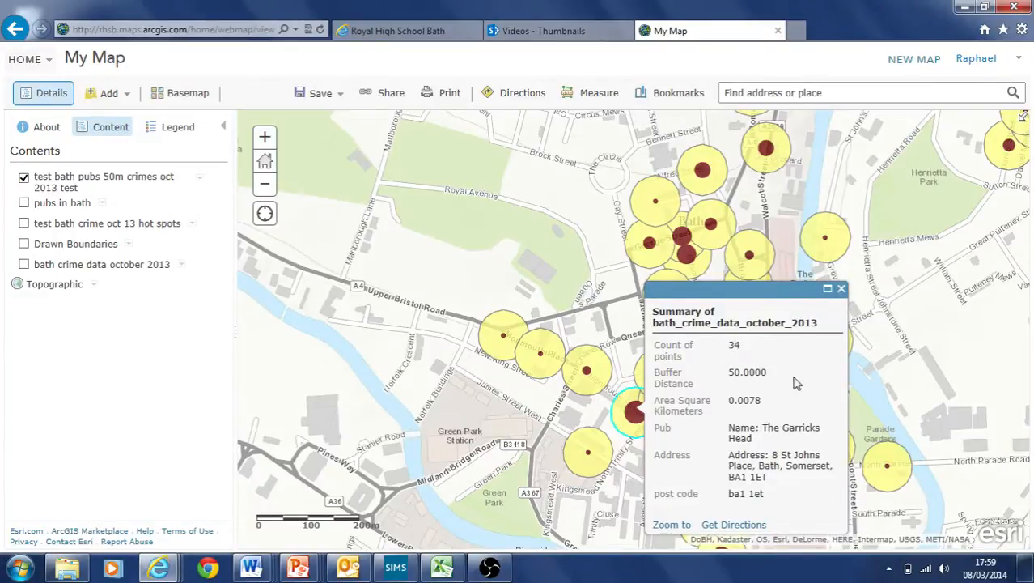
pyautogui.moveTo(759, 427); pyautogui.dragTo(789, 442)
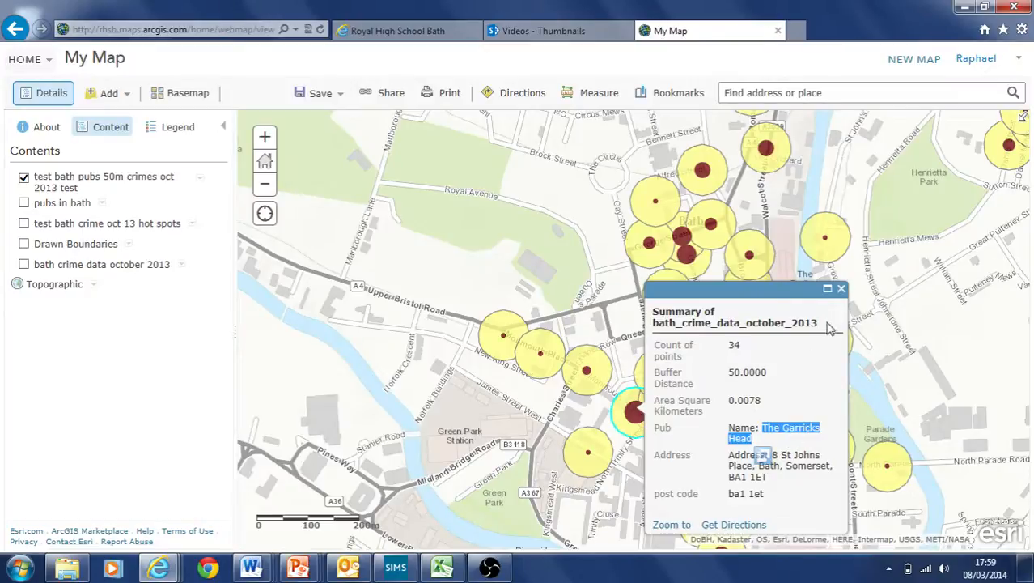
pyautogui.click(841, 289)
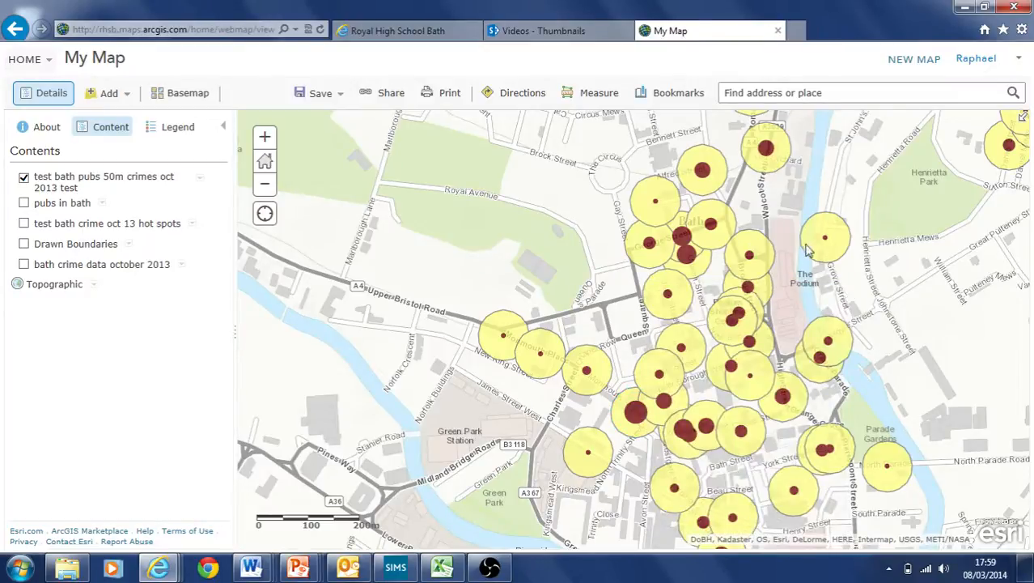
pyautogui.click(551, 372)
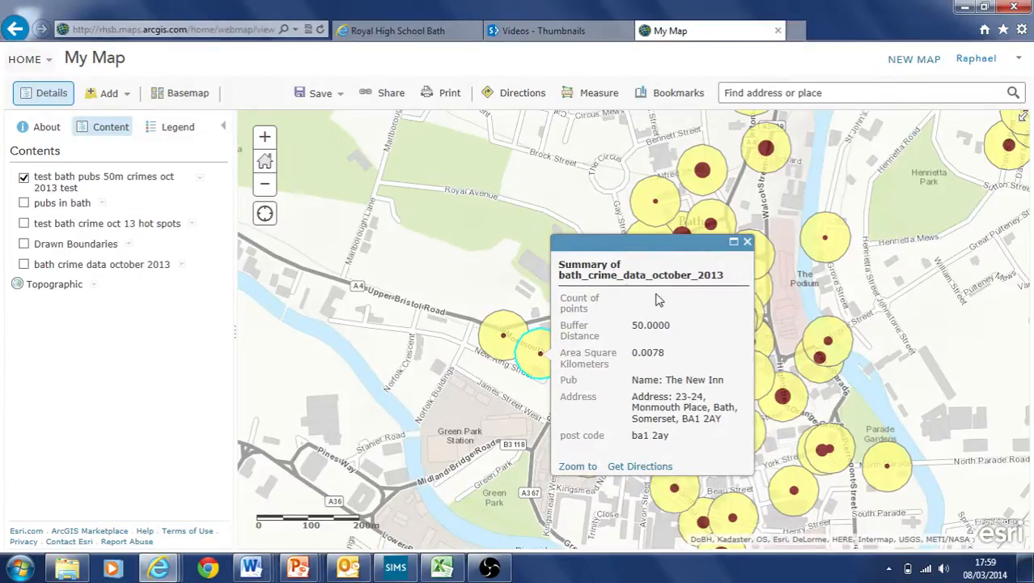
pyautogui.click(747, 241)
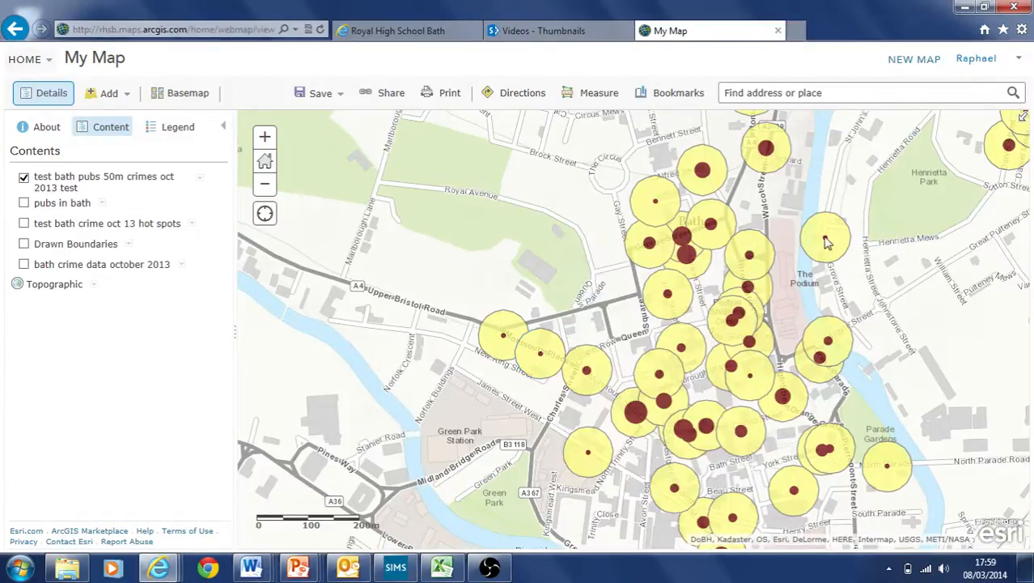
# Restyle the test bath pubs 50m crimes oct 2013 test layer by color, showing Count of Points in 5 Natural Breaks classes
pyautogui.click(200, 178)
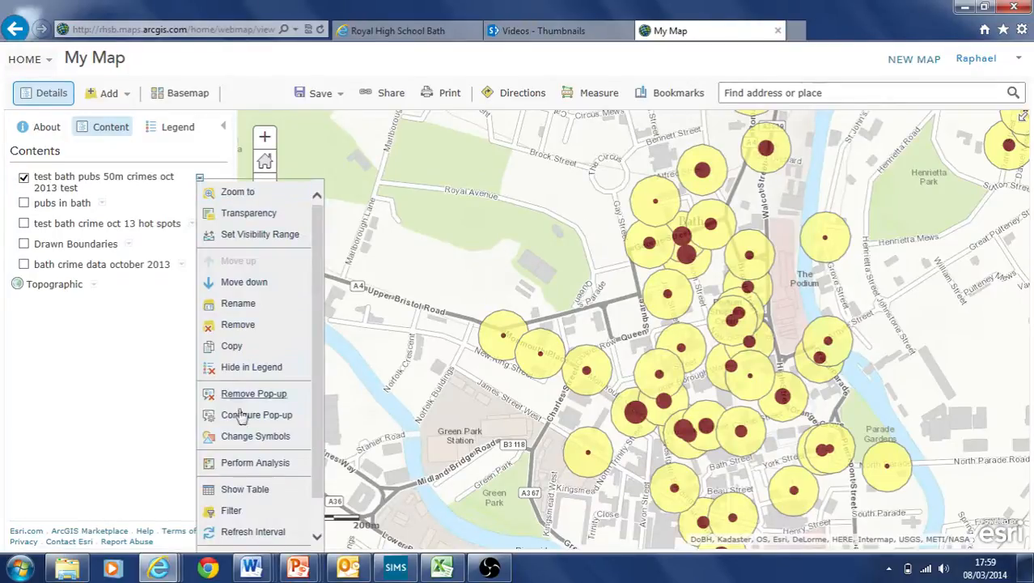
pyautogui.click(253, 436)
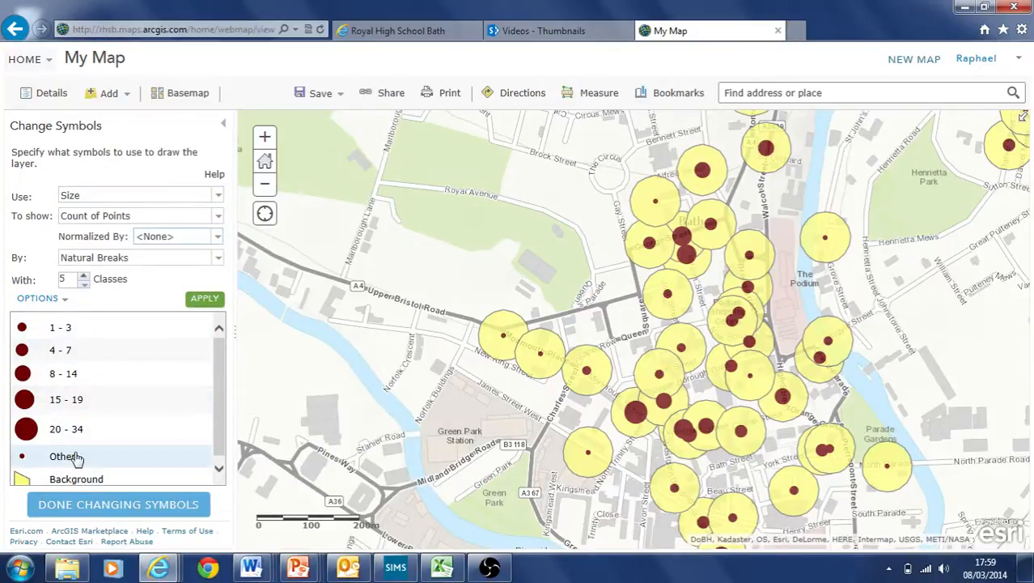
pyautogui.click(217, 196)
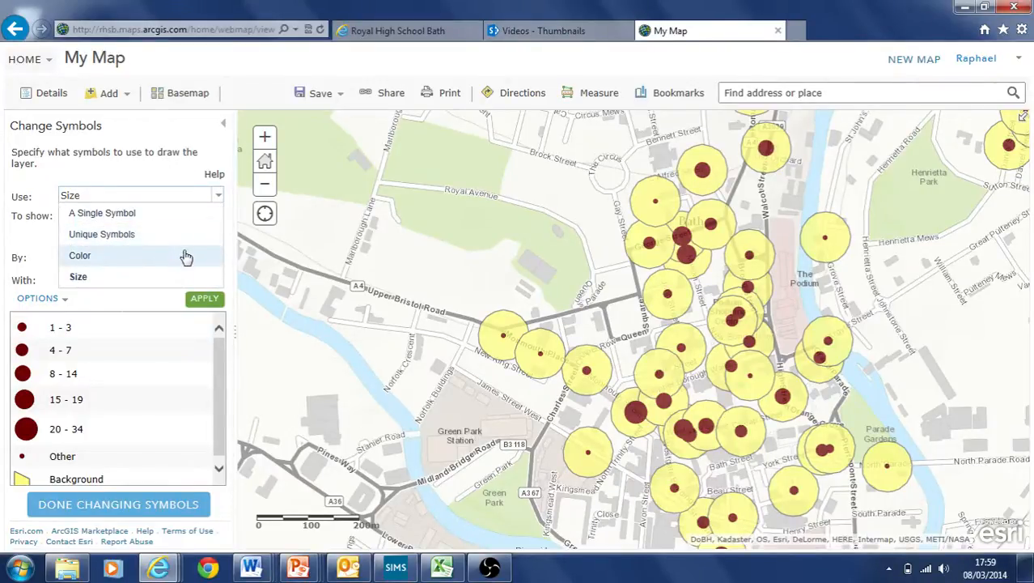
pyautogui.click(185, 255)
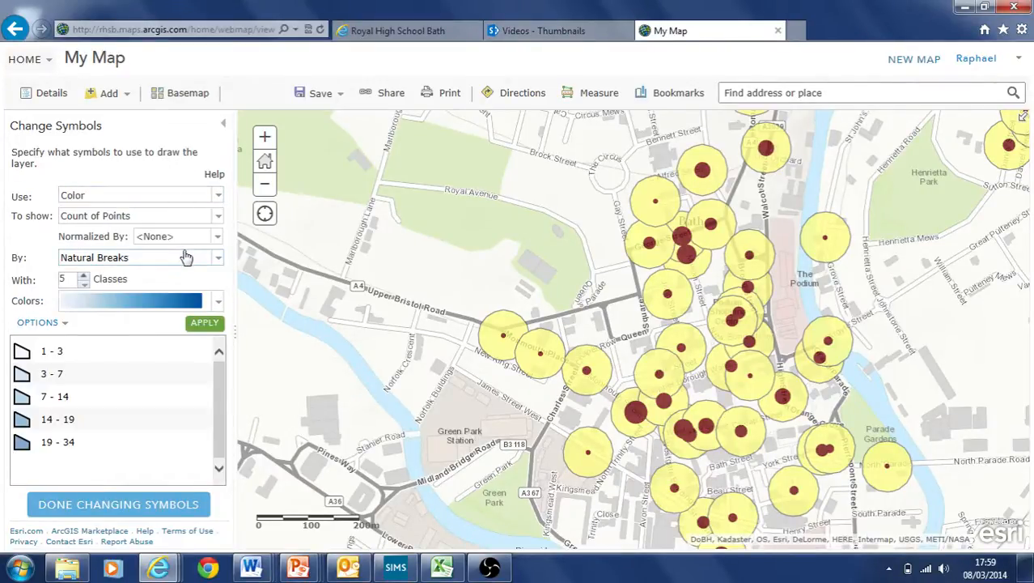
pyautogui.click(203, 324)
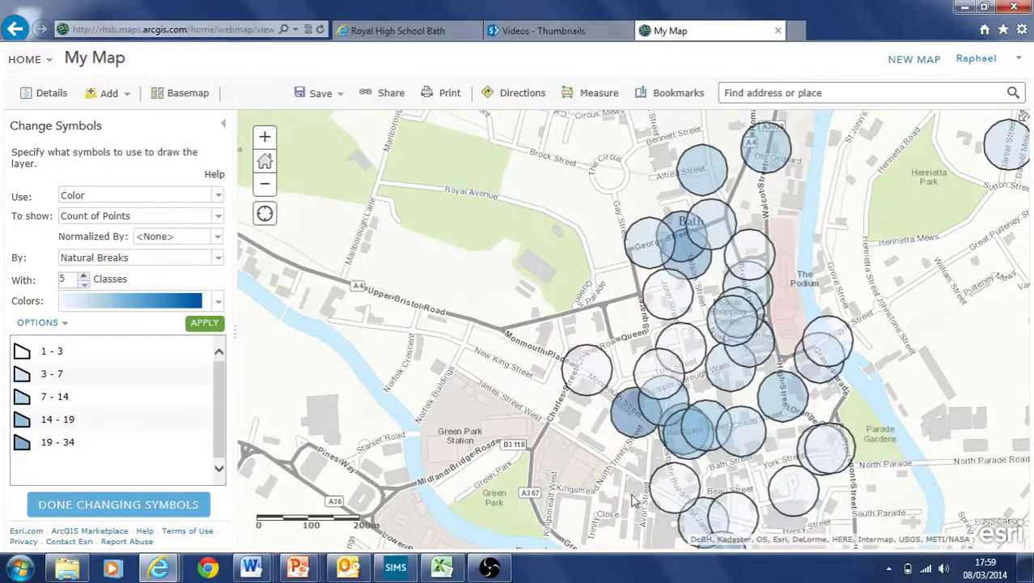
# Check the recolored buffers against the class ranges using the crime summaries for The Garricks Head and The Pig and Fiddle
pyautogui.click(633, 414)
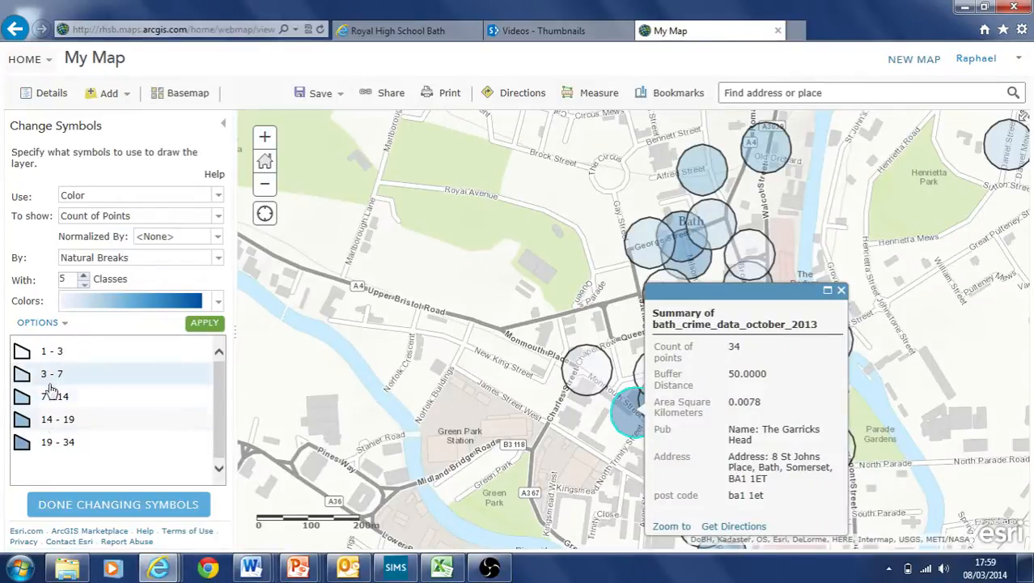
pyautogui.click(841, 290)
pyautogui.click(757, 255)
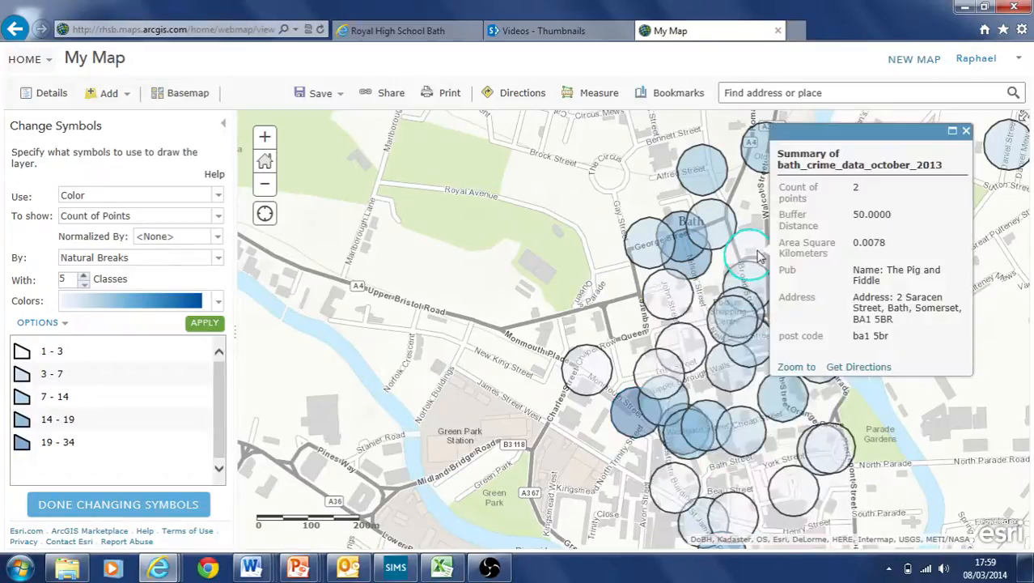
pyautogui.click(966, 131)
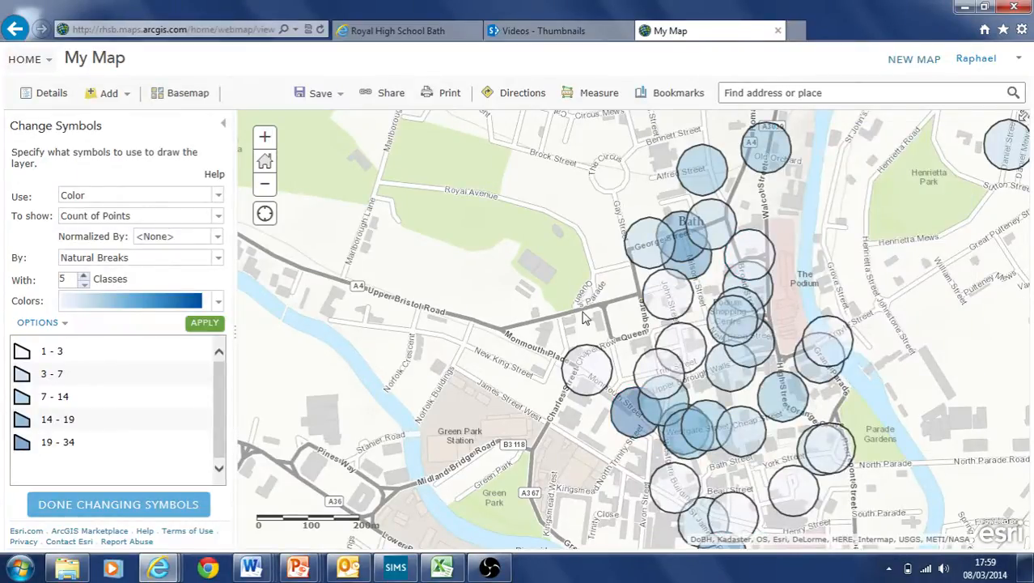
pyautogui.moveTo(585, 318); pyautogui.dragTo(508, 287)
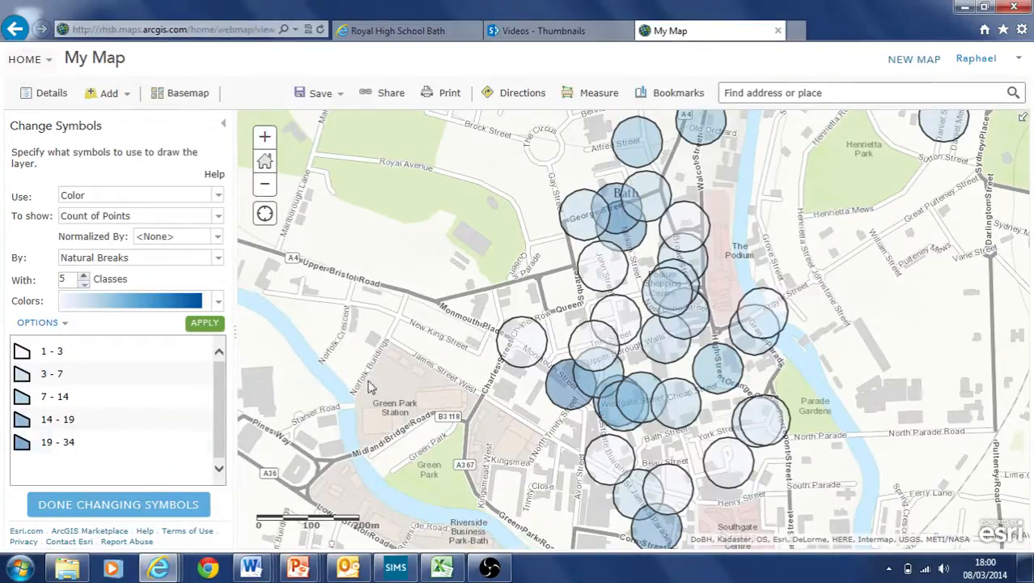
# Finish the symbol changes and compare the pub buffers with the test bath crime oct 13 hot spots layer, leaving that layer hidden
pyautogui.click(74, 507)
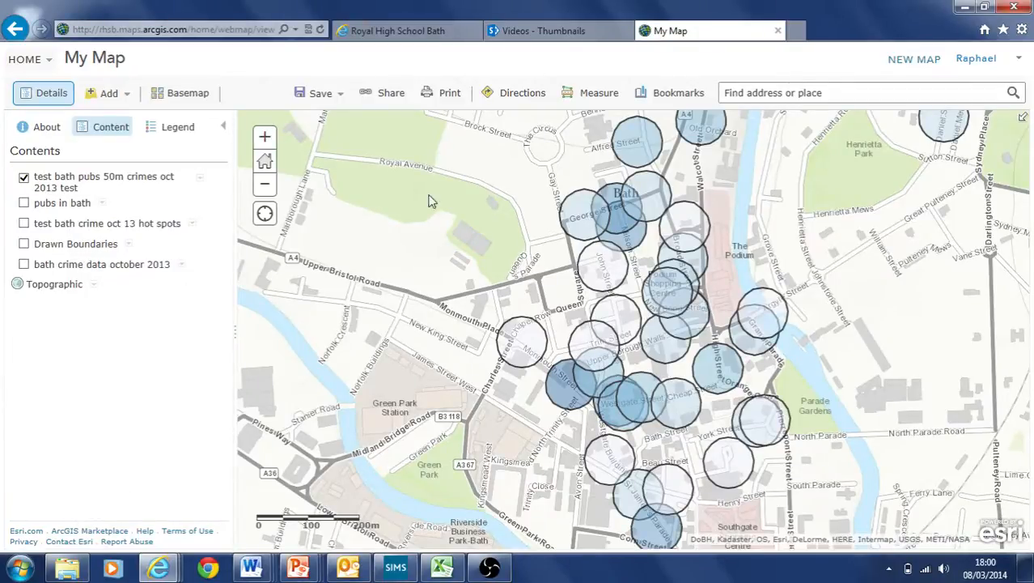
pyautogui.click(265, 183)
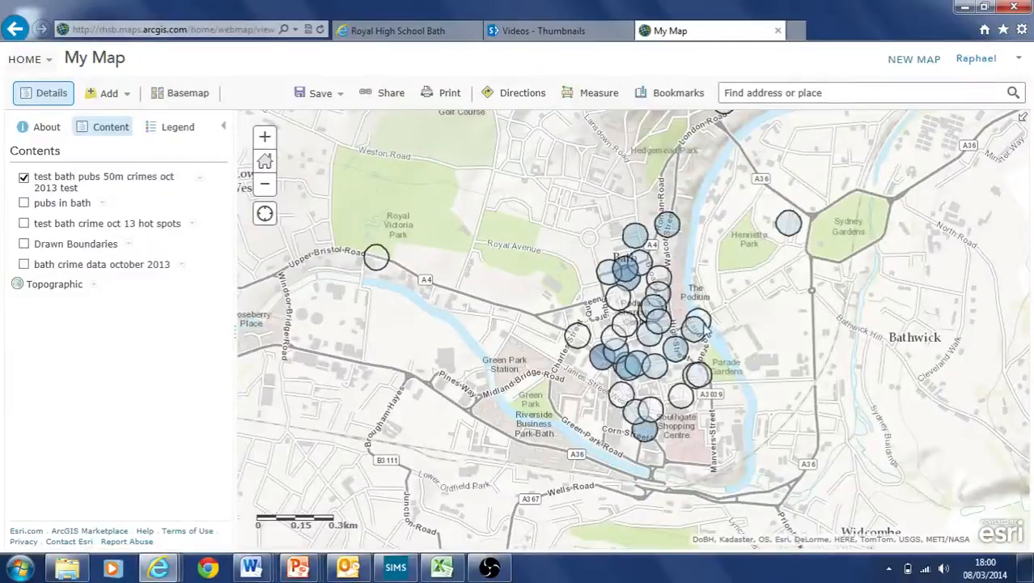
pyautogui.moveTo(692, 306); pyautogui.dragTo(632, 294)
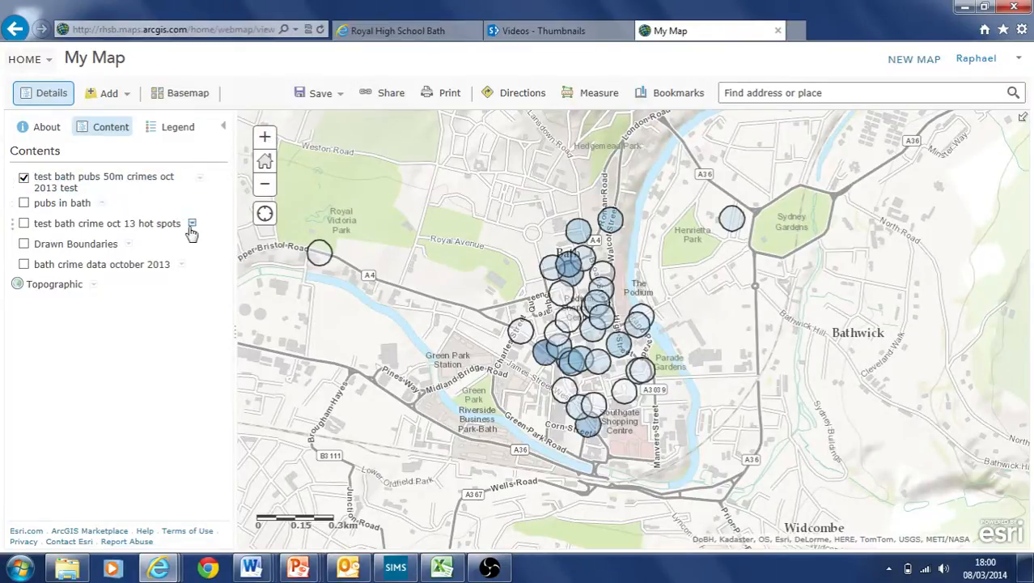
pyautogui.click(24, 224)
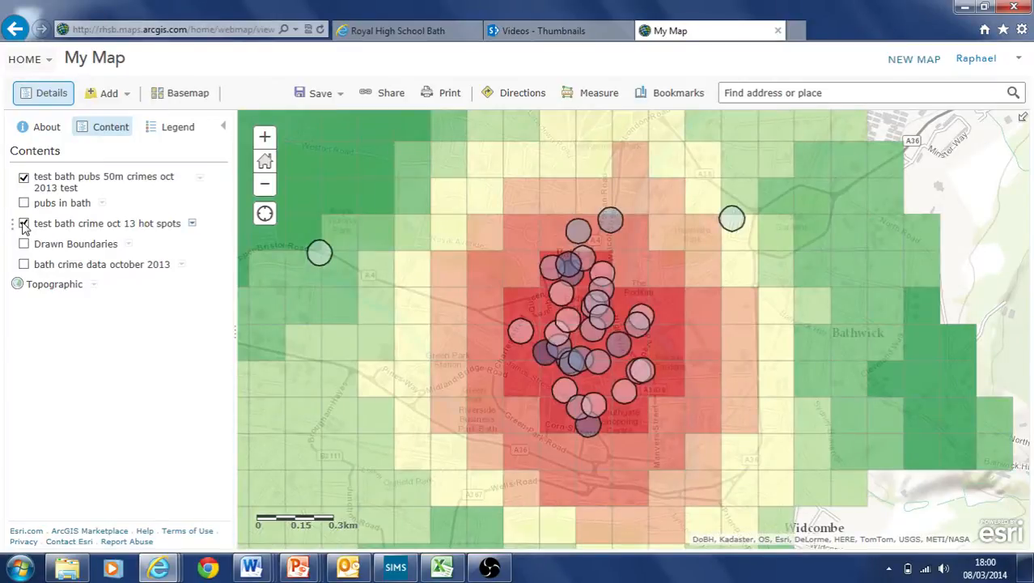
pyautogui.click(24, 225)
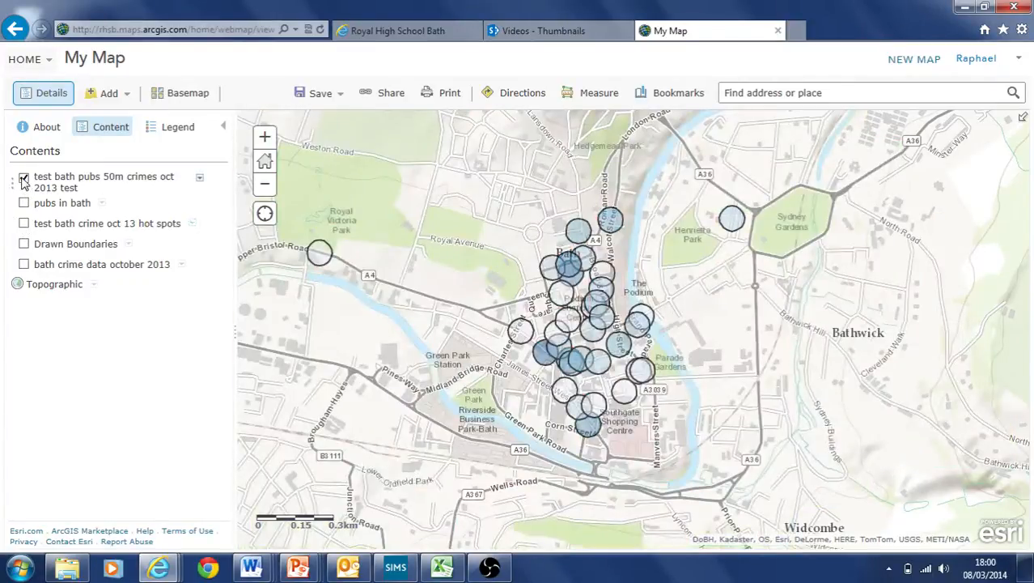
# Hide the test bath pubs 50m crimes oct 2013 test layer and briefly toggle the pubs in bath and bath crime data october 2013 layers
pyautogui.click(24, 180)
pyautogui.click(23, 203)
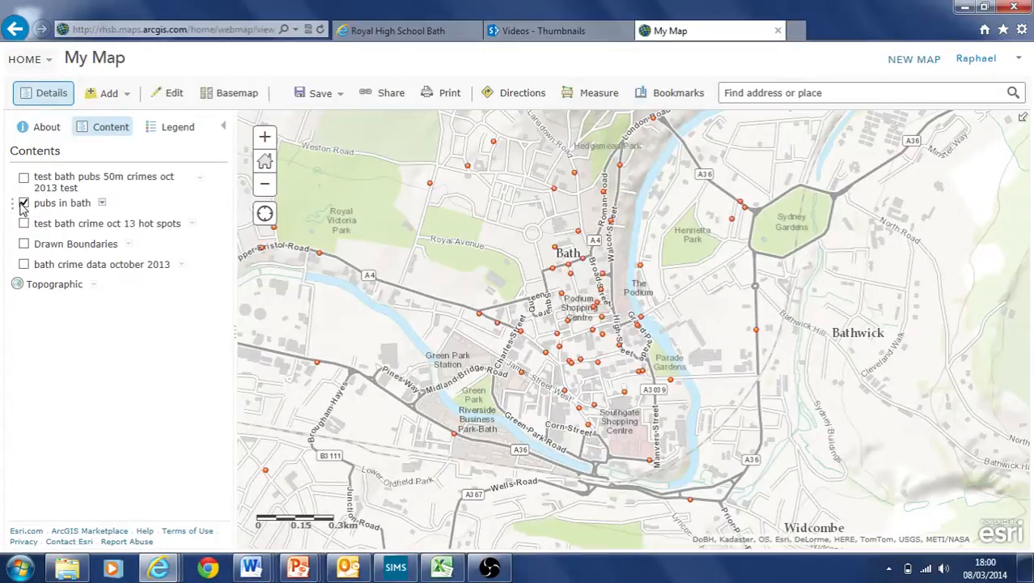
pyautogui.click(24, 203)
pyautogui.click(23, 265)
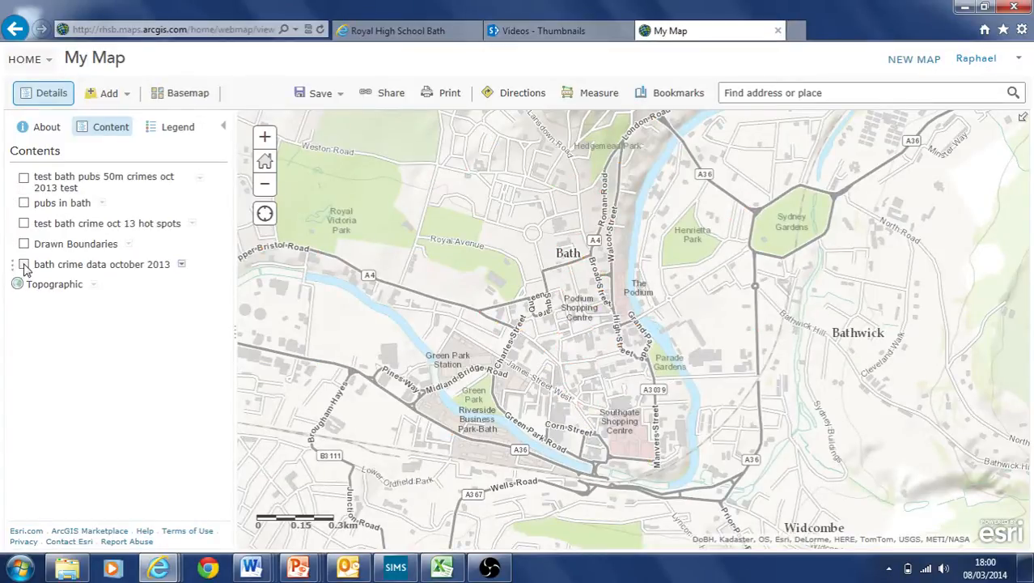
pyautogui.click(24, 266)
# Examine the analysis tools available for the pubs in bath layer, from Summarize Data to Use Proximity, and return to the layer contents
pyautogui.click(102, 203)
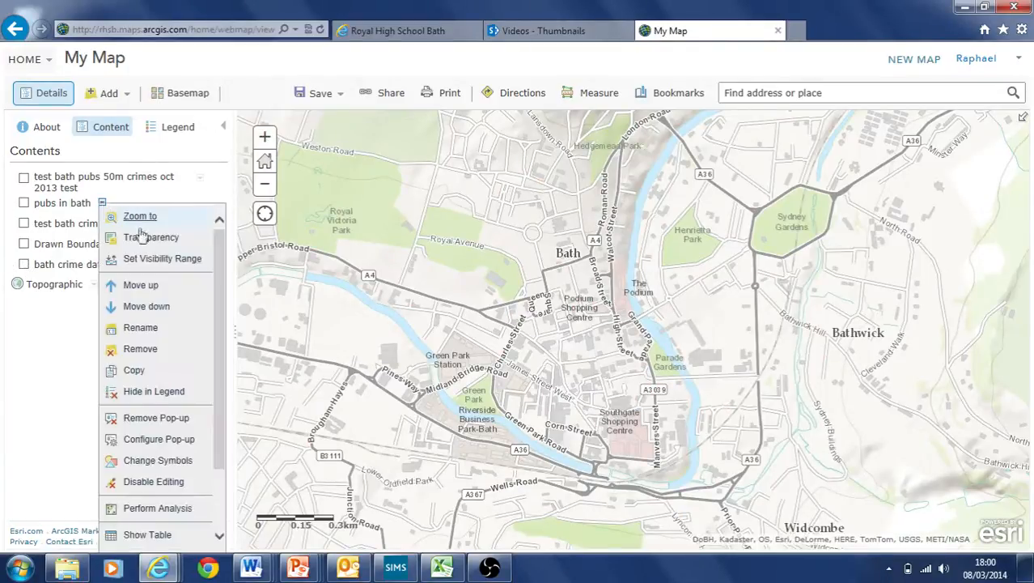
pyautogui.click(149, 510)
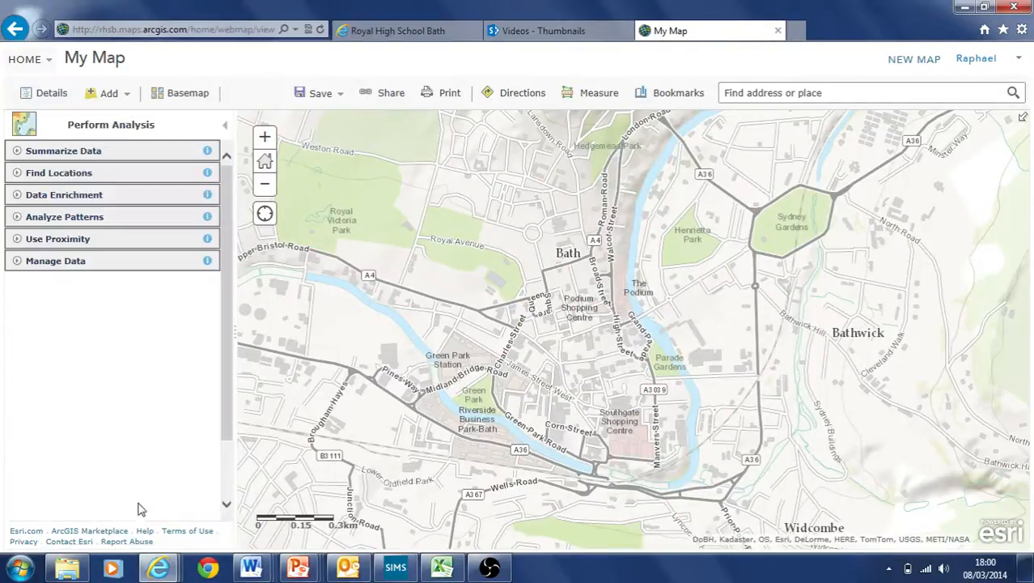
pyautogui.click(66, 152)
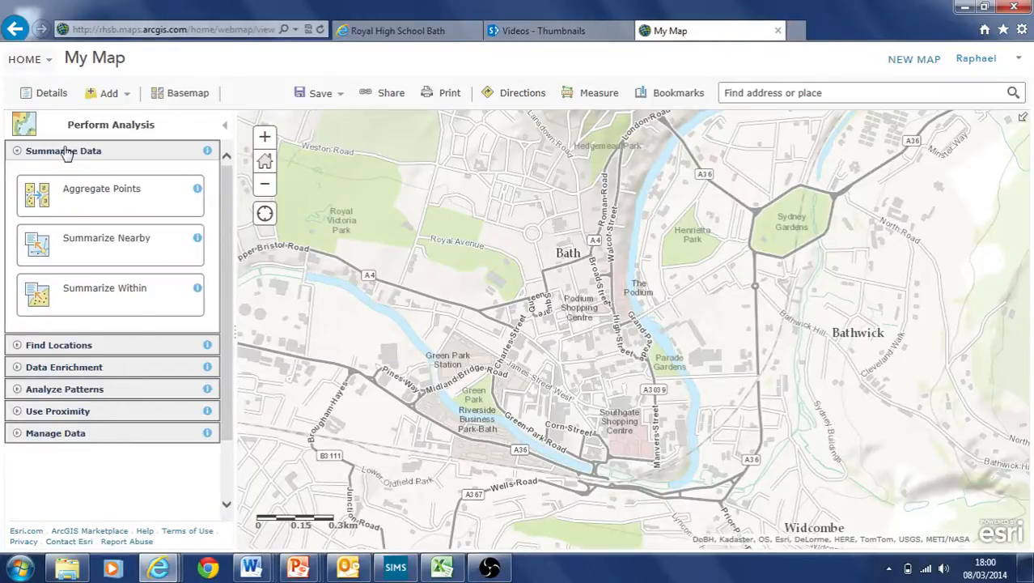
pyautogui.click(67, 152)
pyautogui.click(73, 178)
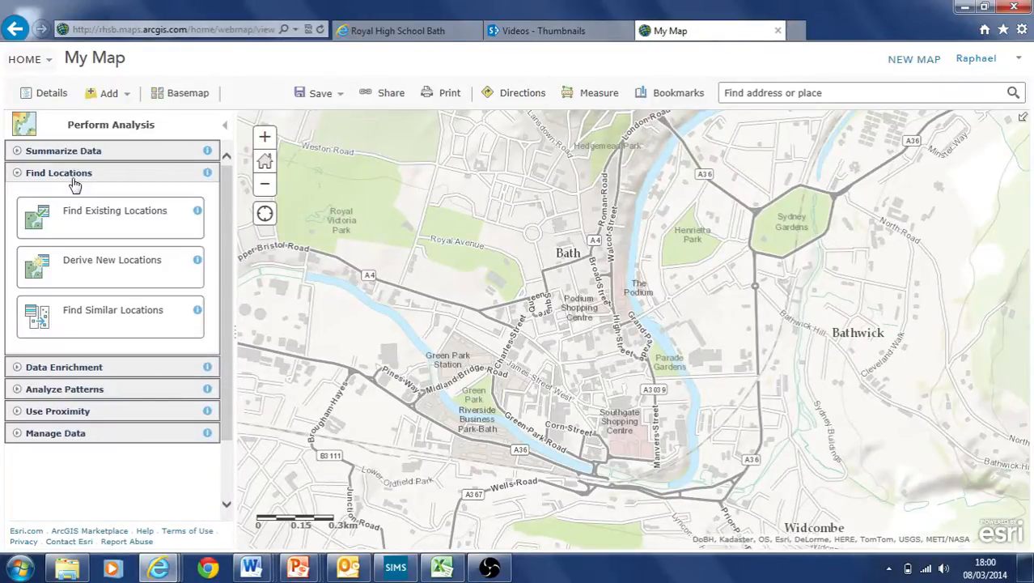
pyautogui.click(74, 183)
pyautogui.click(74, 197)
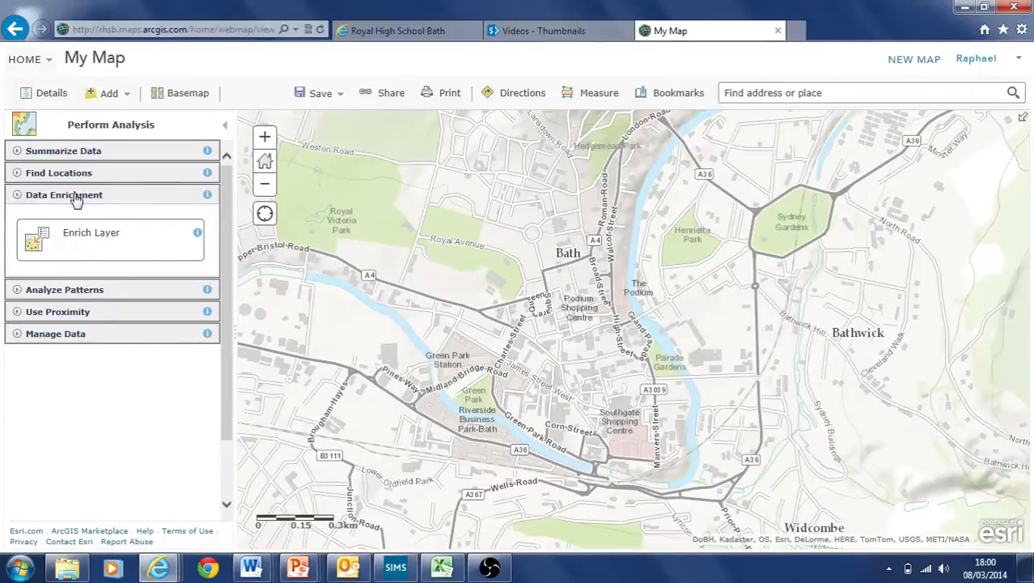
pyautogui.click(75, 199)
pyautogui.click(73, 197)
pyautogui.click(87, 199)
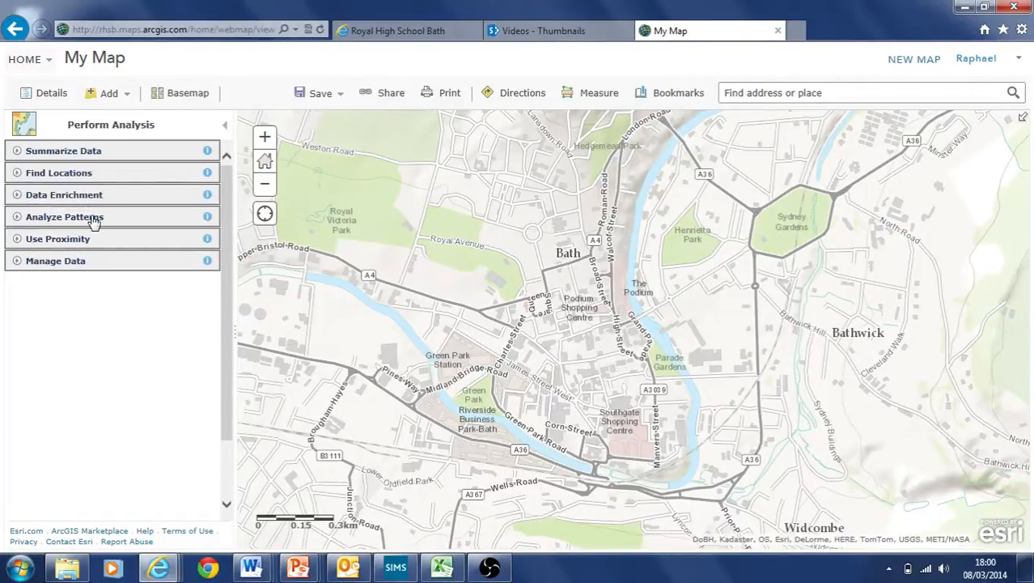
pyautogui.click(93, 219)
pyautogui.click(93, 221)
pyautogui.click(93, 240)
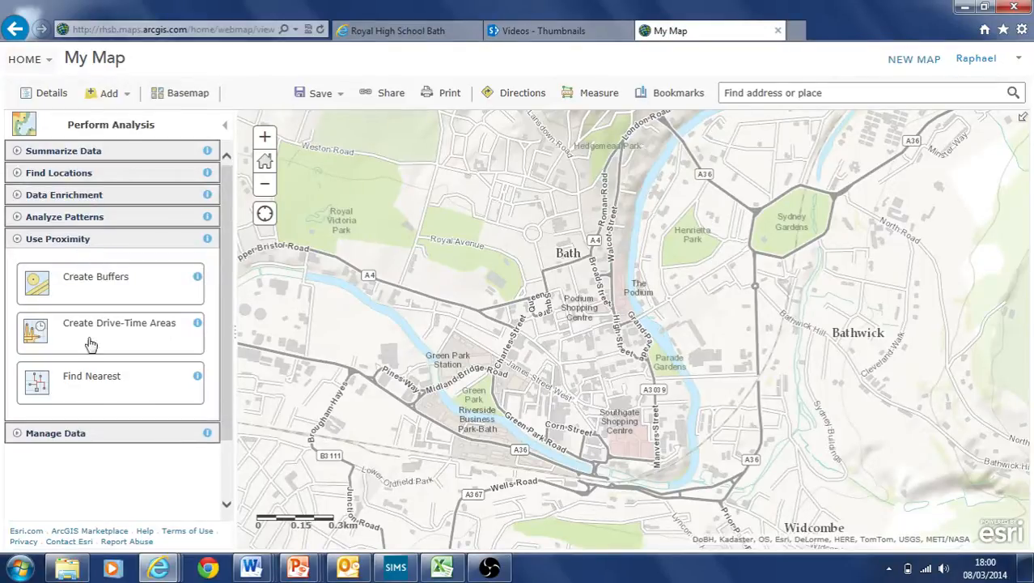
pyautogui.click(74, 241)
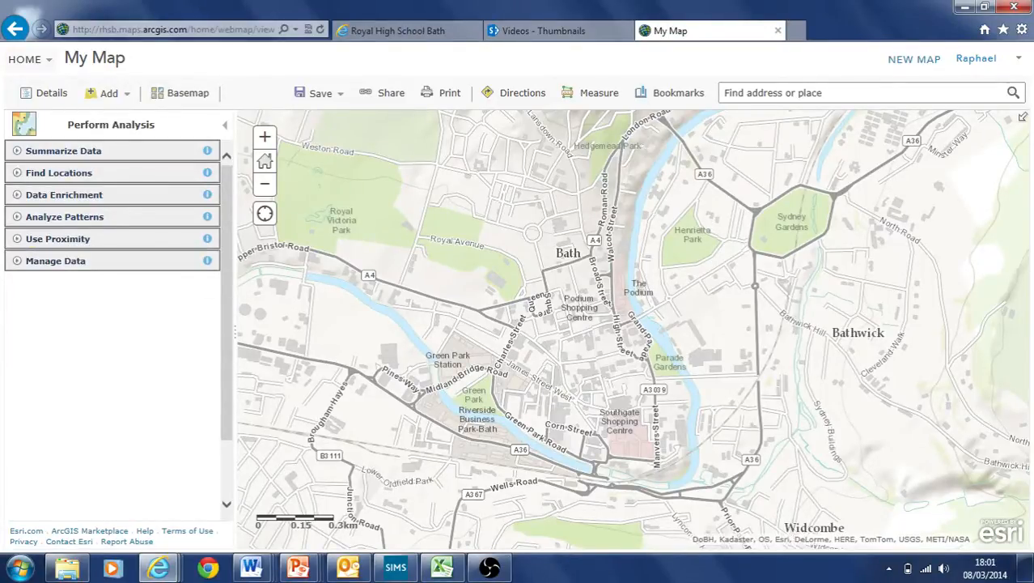
pyautogui.click(51, 95)
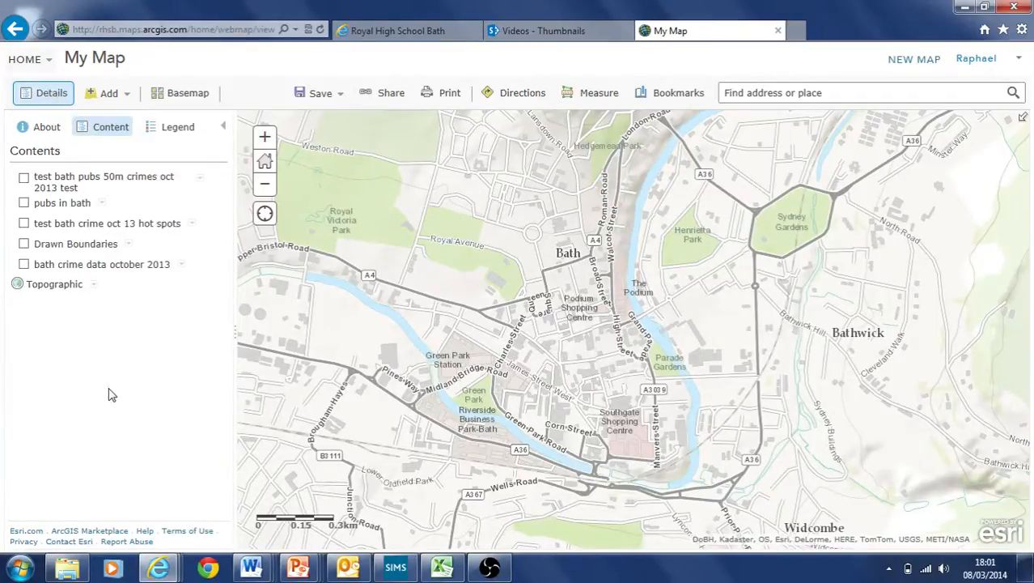